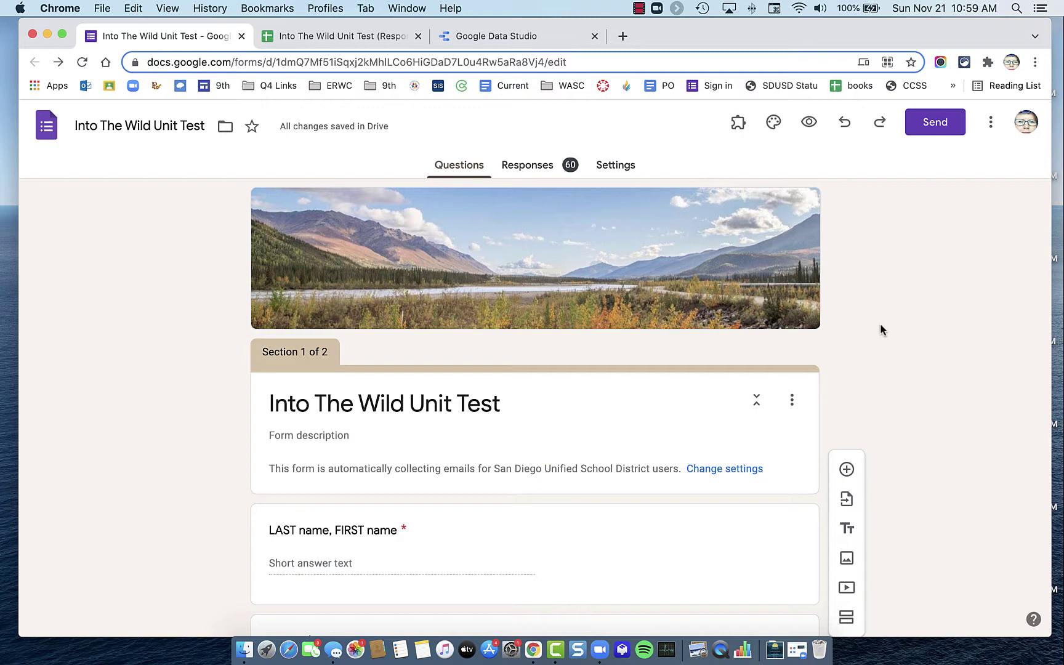
Bring up the Into The Wild Unit Test (Responses) sheet and scan across its answer and score columns
scroll(878, 324, down, 10)
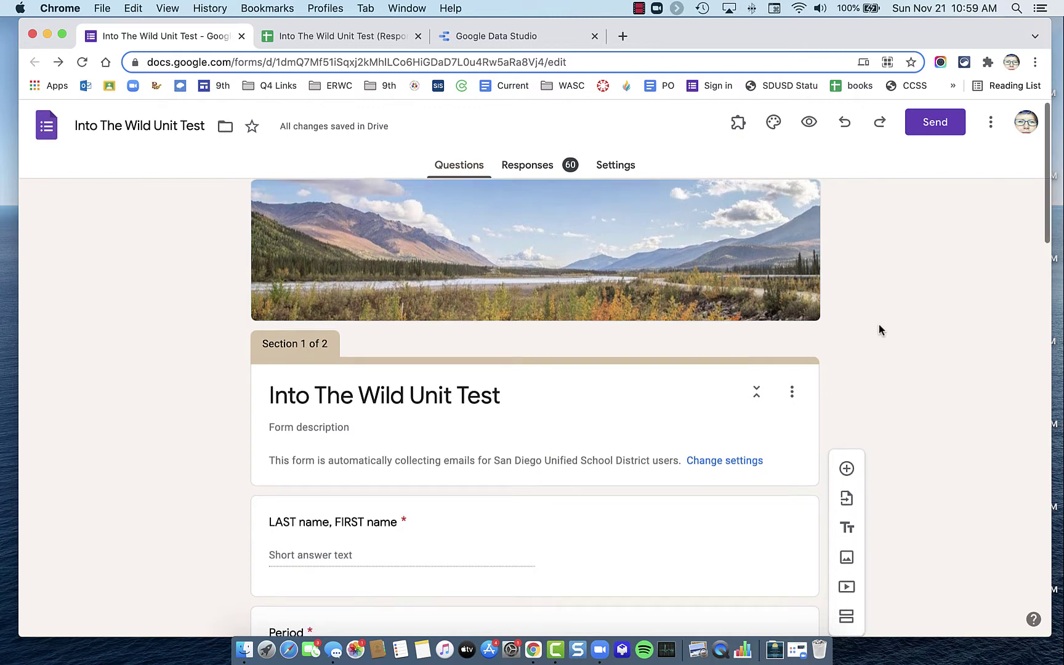
scroll(879, 324, down, 10)
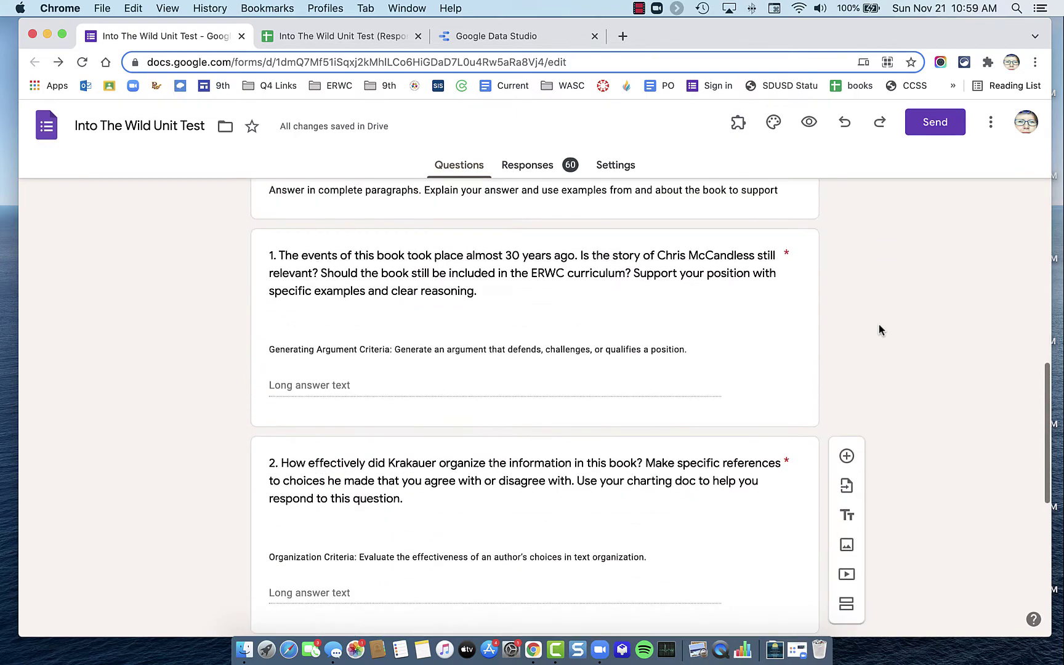
scroll(492, 356, down, 3)
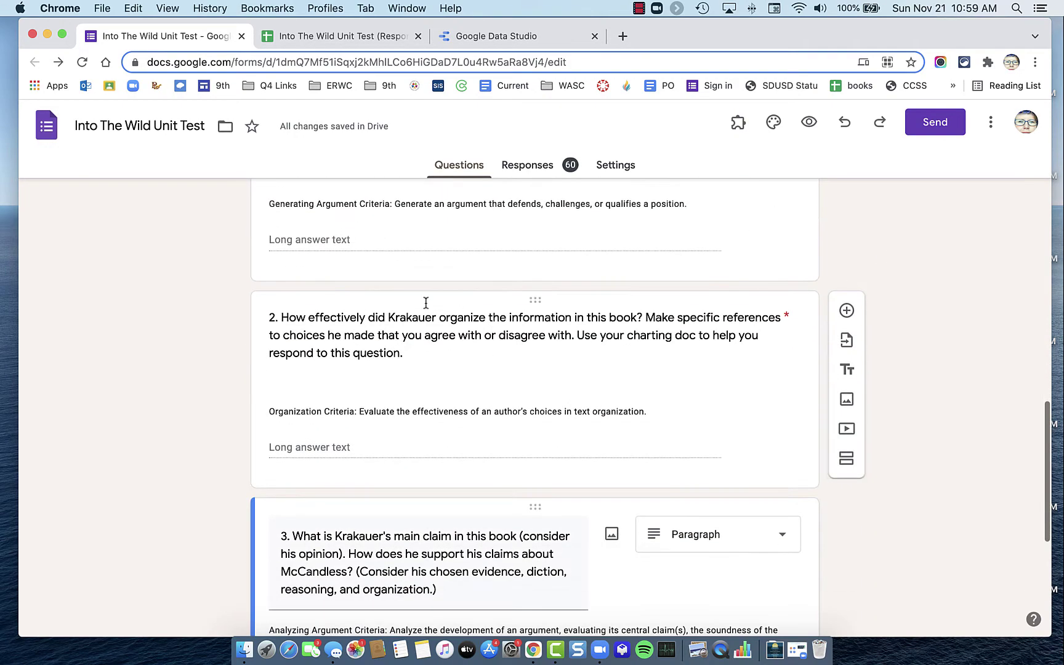
scroll(422, 393, down, 3)
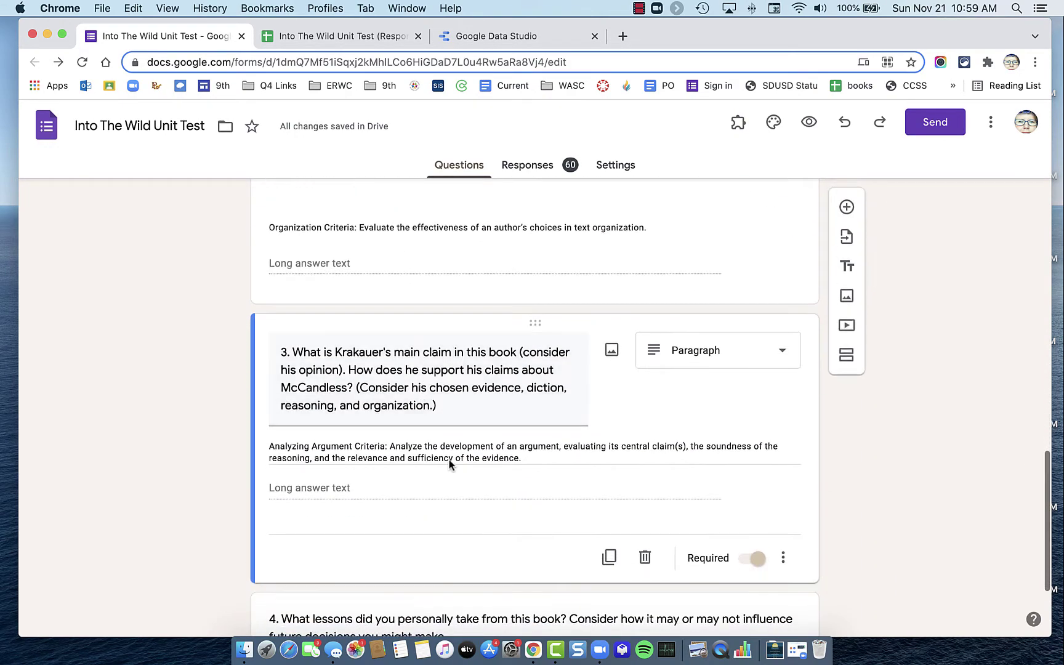
scroll(400, 450, down, 3)
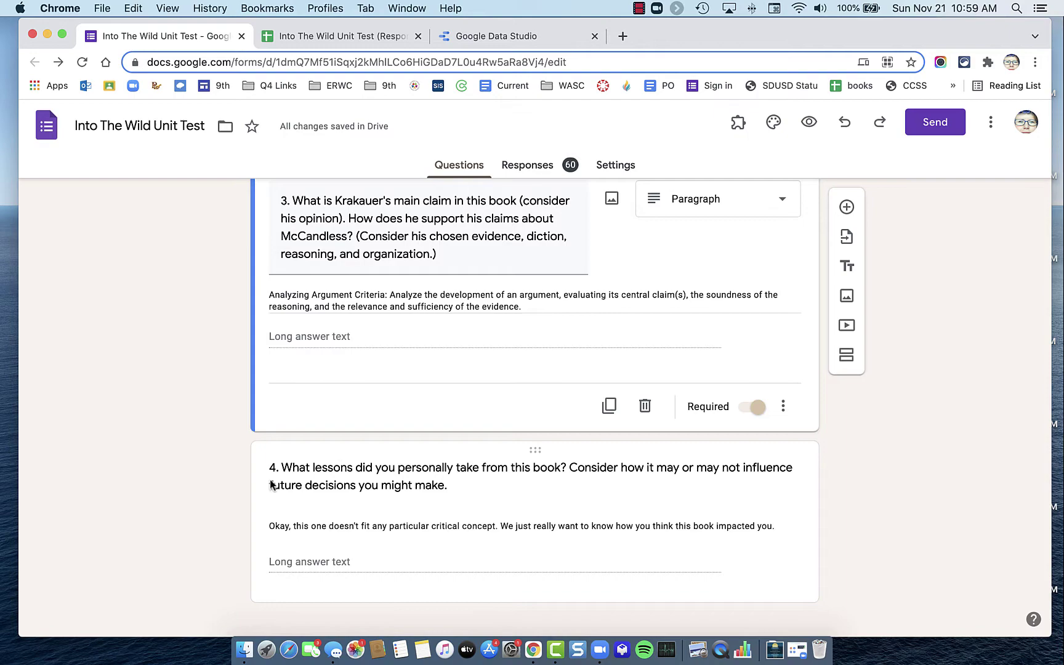
scroll(199, 450, up, 10)
scroll(199, 455, up, 8)
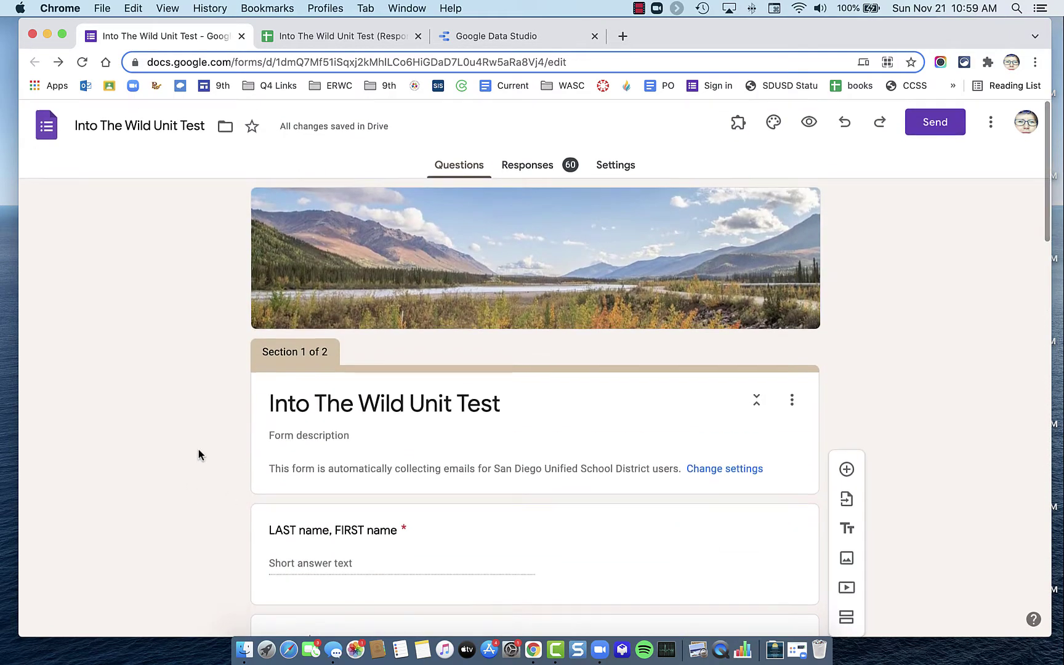
click(319, 35)
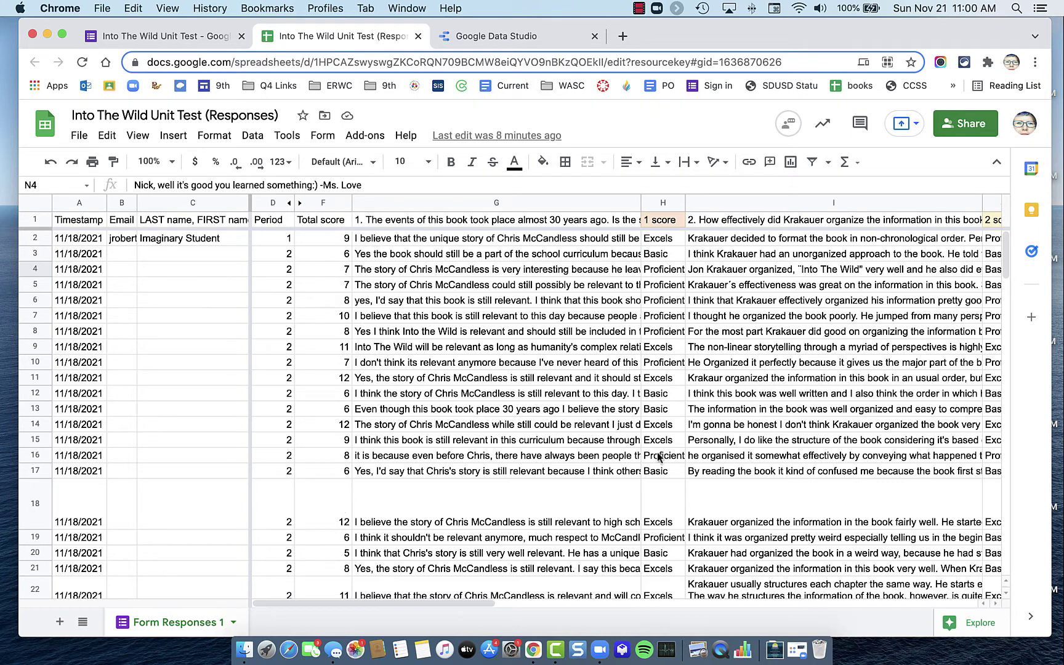
scroll(659, 456, right, 3)
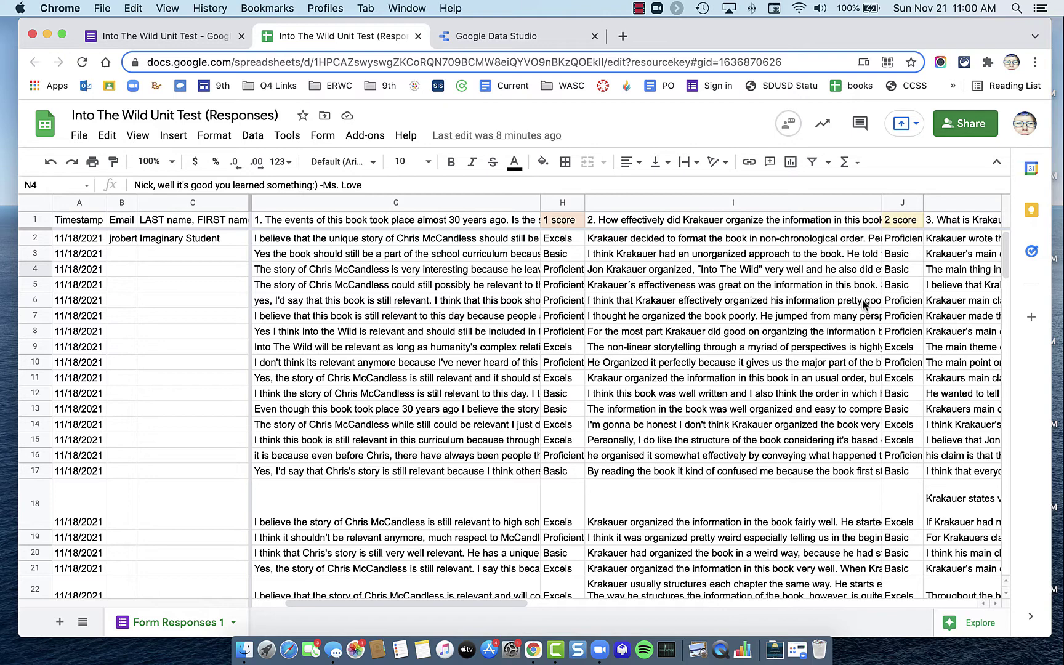
scroll(865, 304, right, 3)
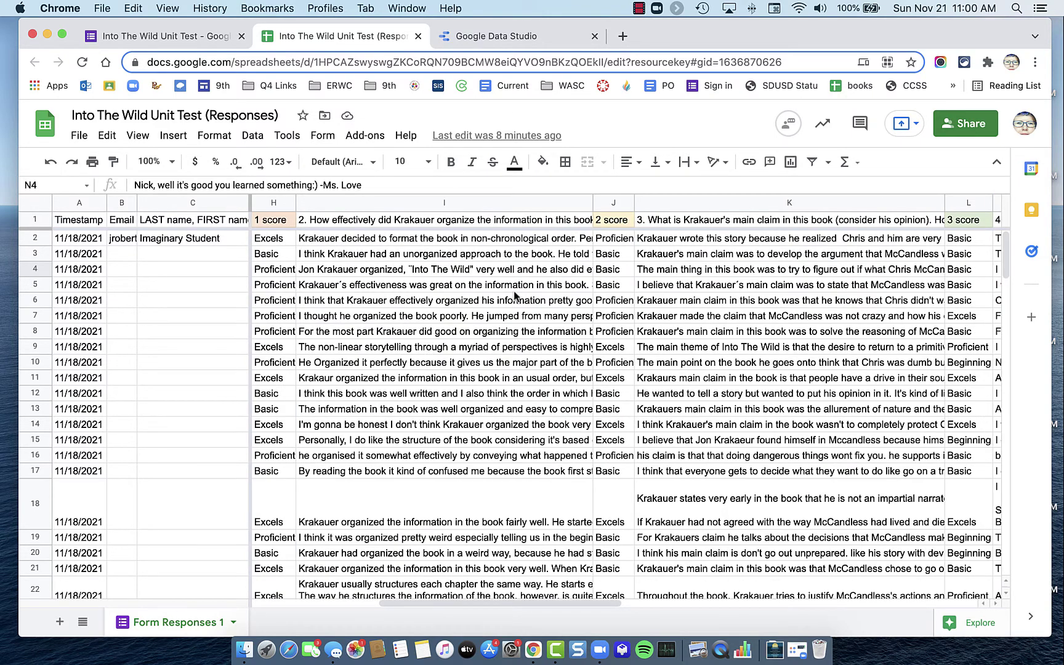
scroll(515, 297, left, 4)
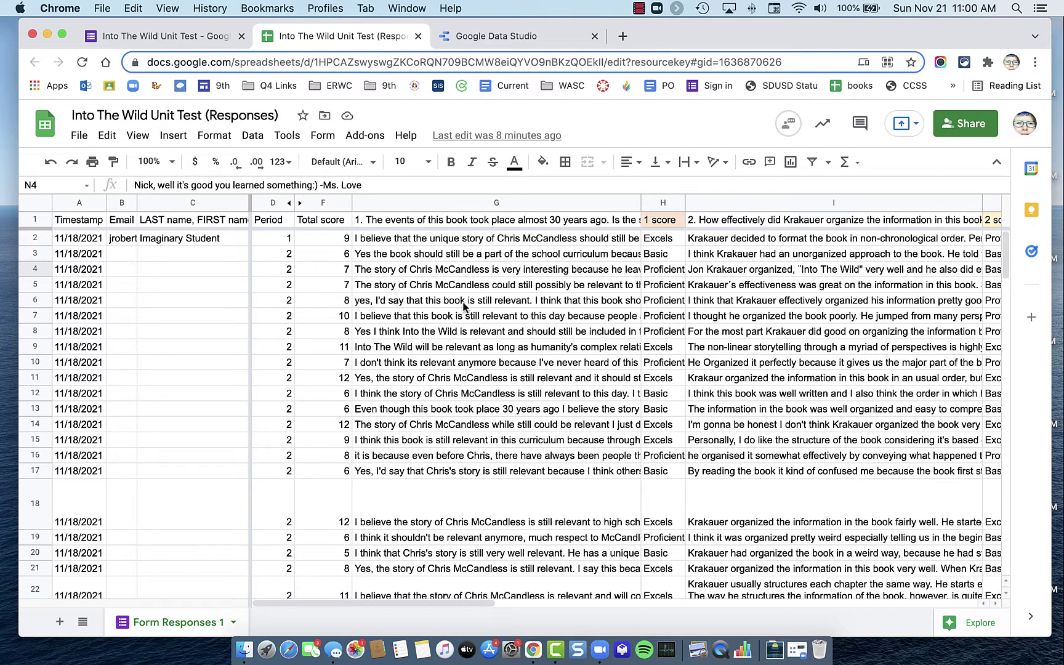
Create a blank report using Form Responses 1 from the Into The Wild Unit Test (Responses) spreadsheet
click(484, 39)
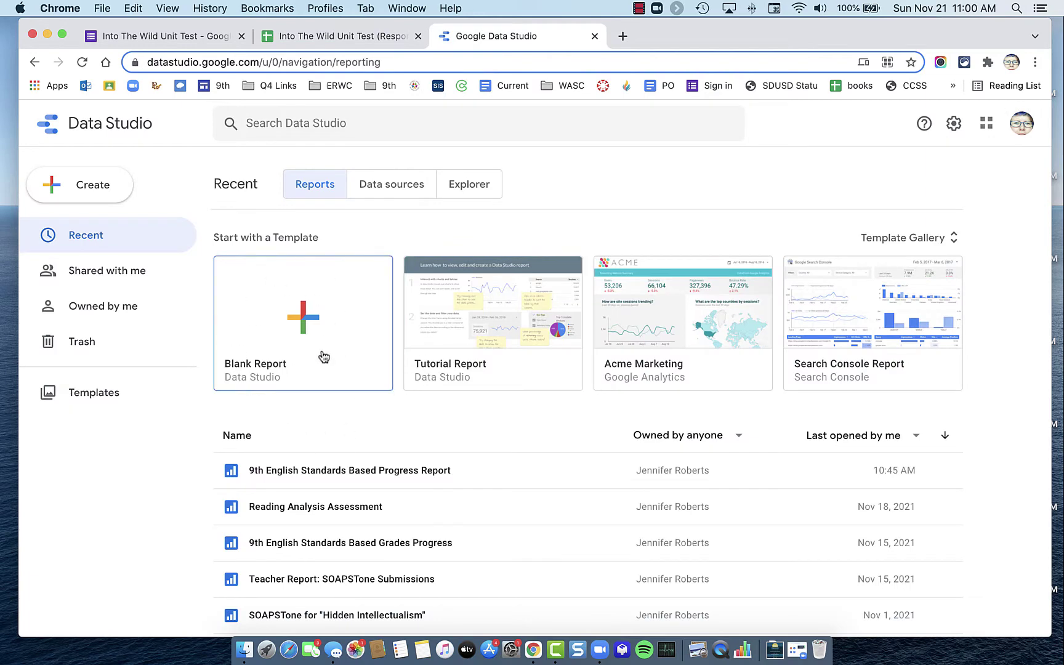
click(298, 325)
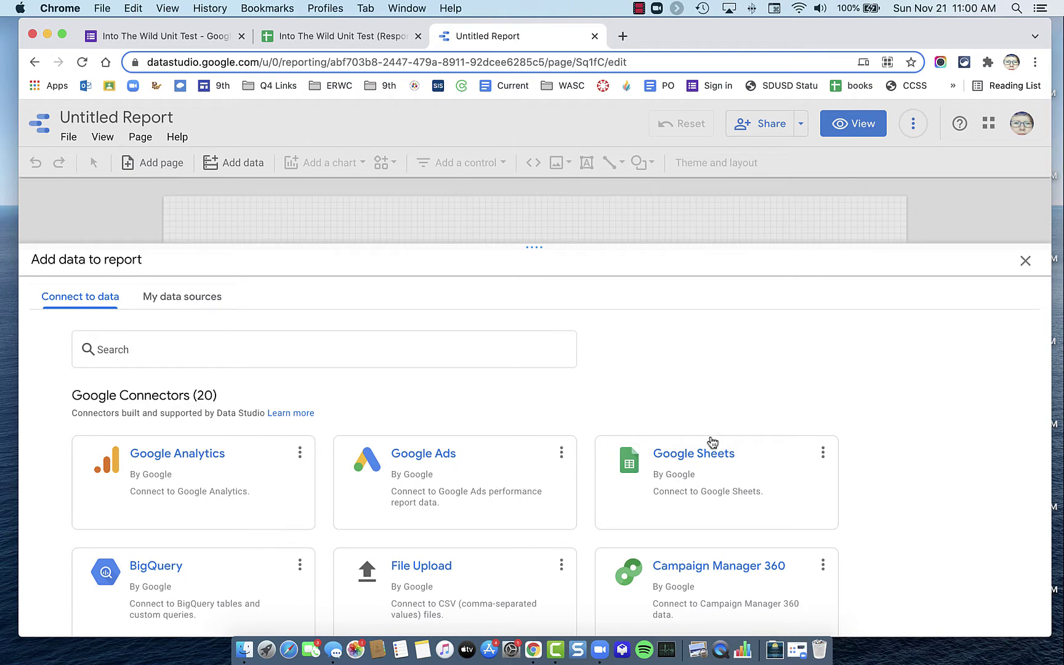
click(706, 489)
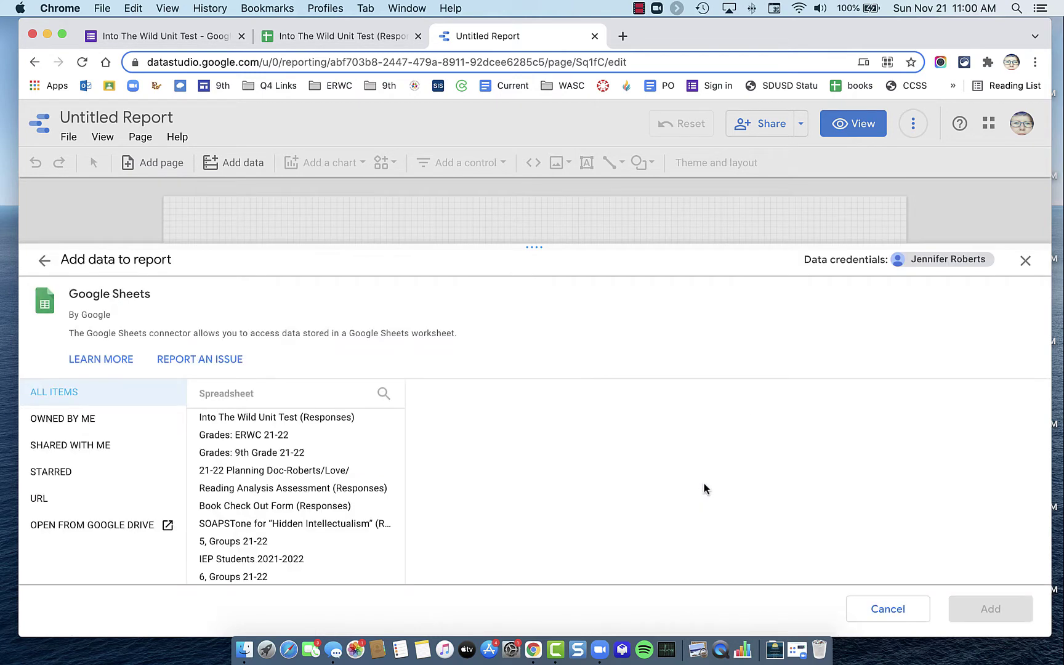
click(359, 421)
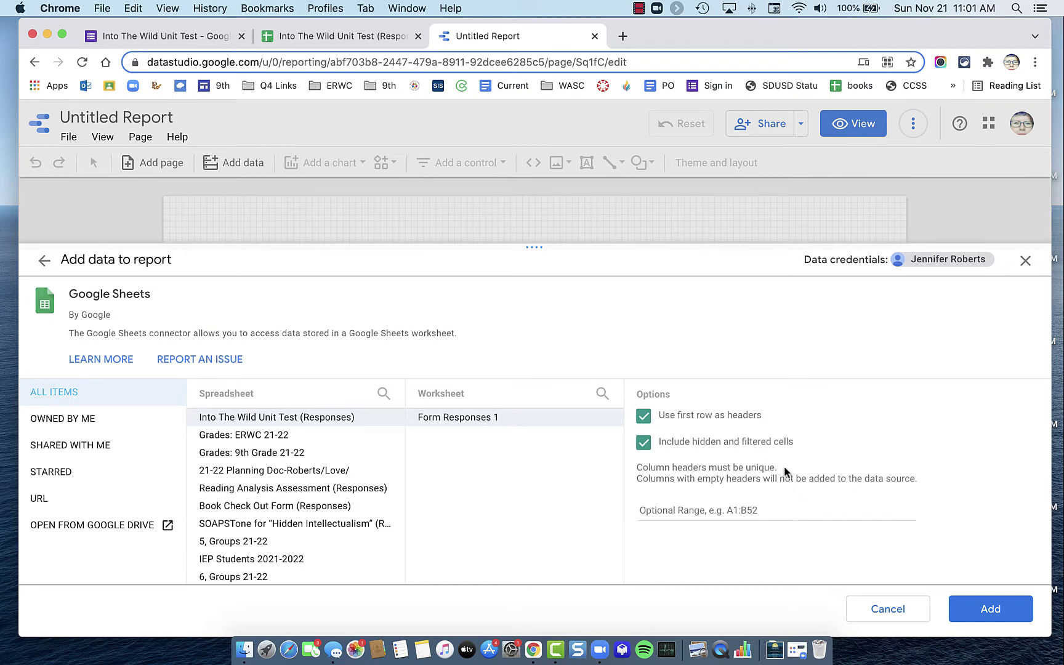
click(996, 612)
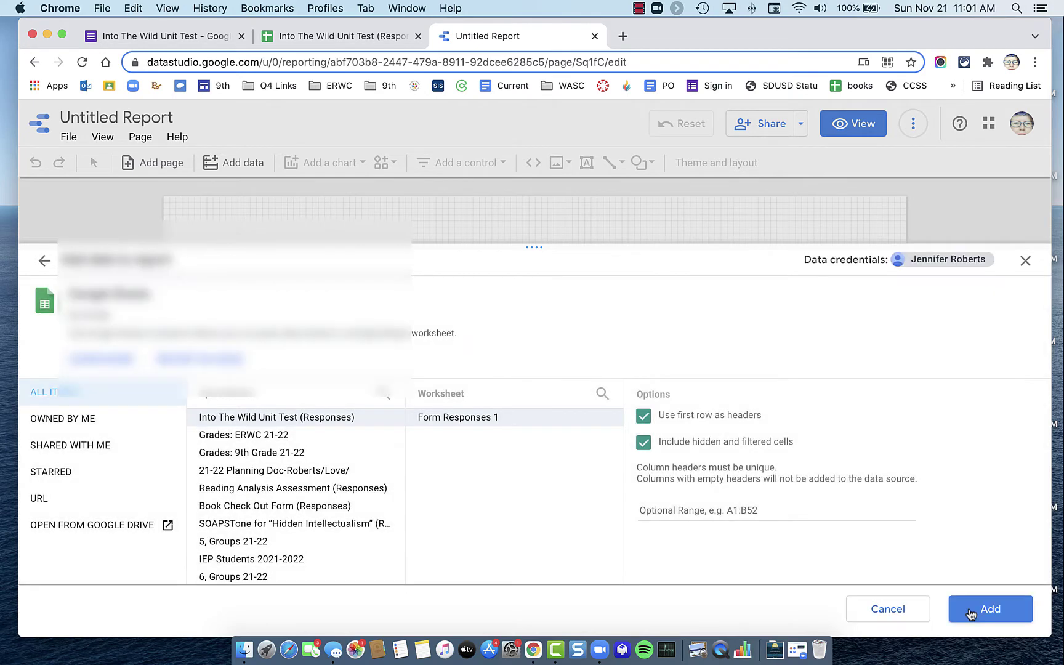
click(970, 613)
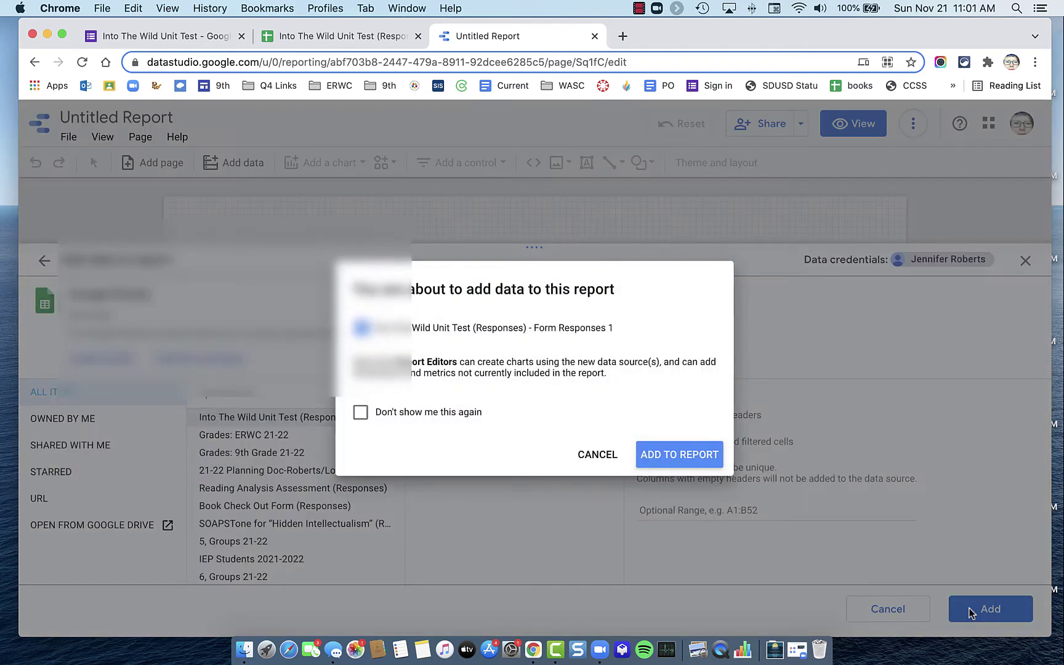
click(683, 455)
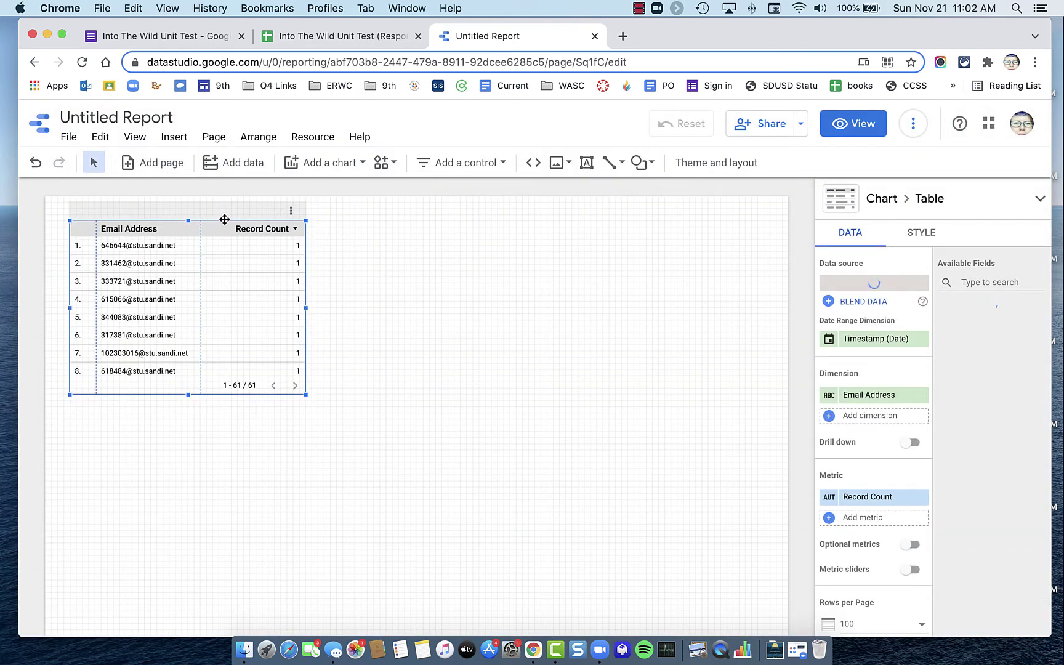
Delete the default table and draw a new plain table across the page width
key(Delete)
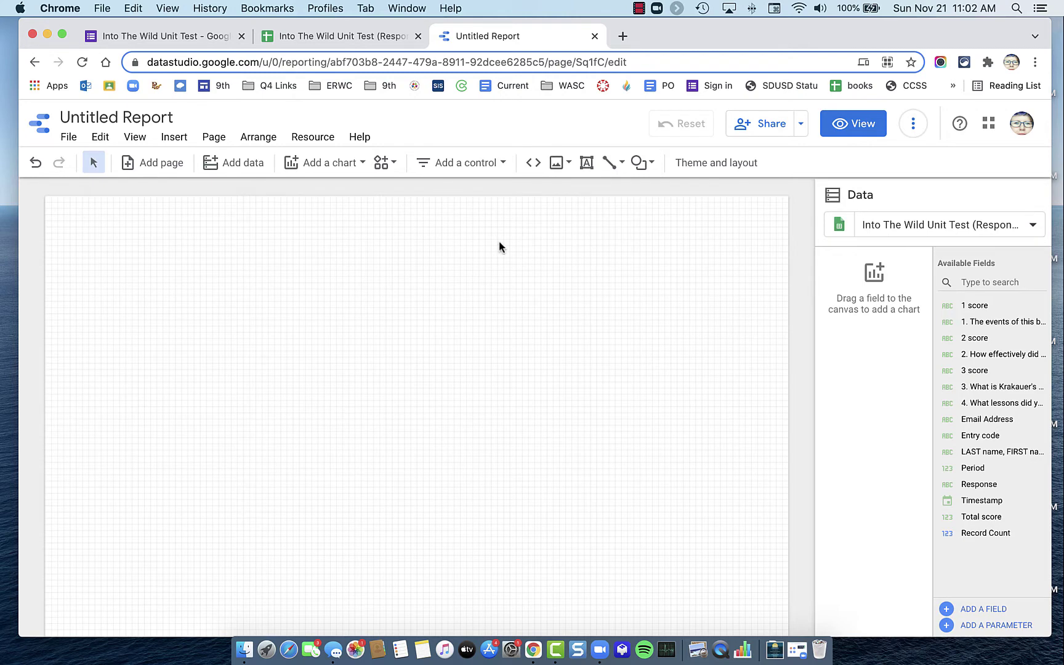
click(325, 166)
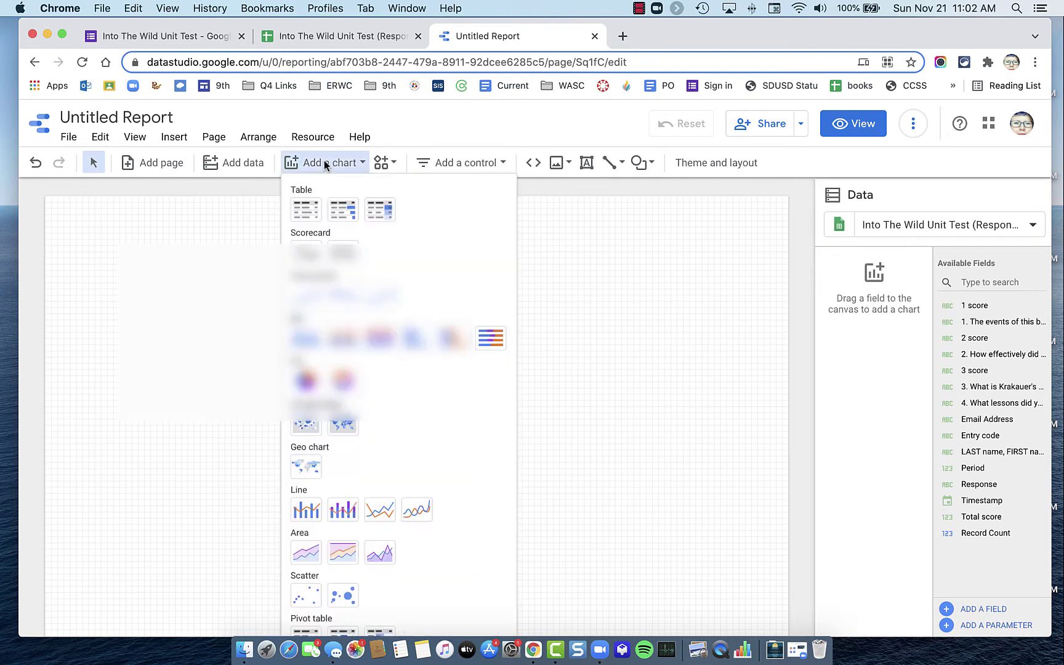
click(303, 215)
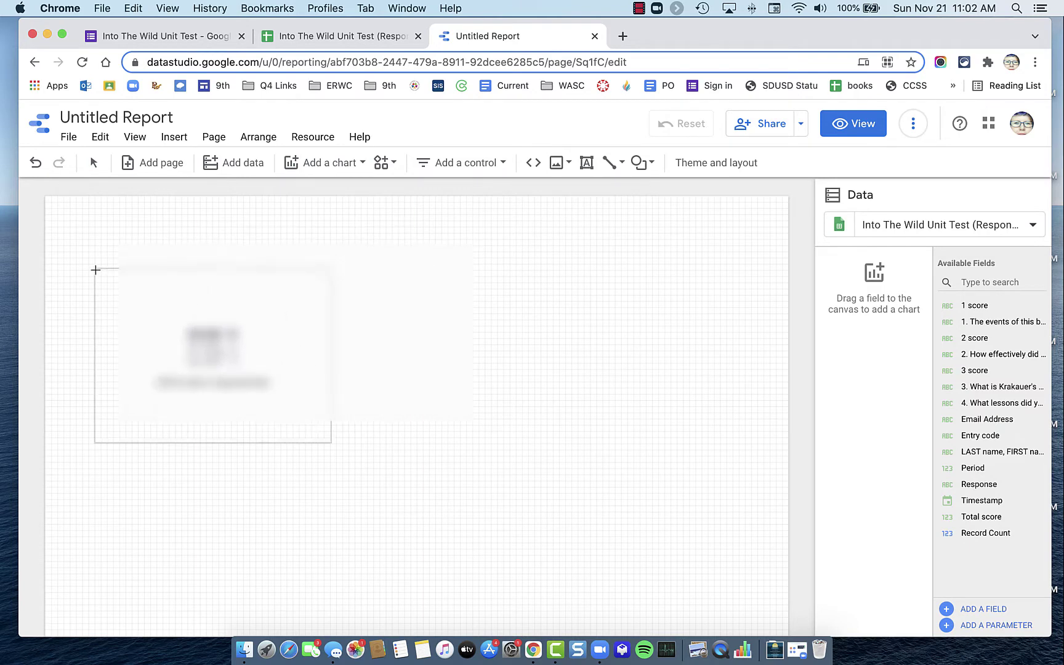
drag(62, 307, 763, 365)
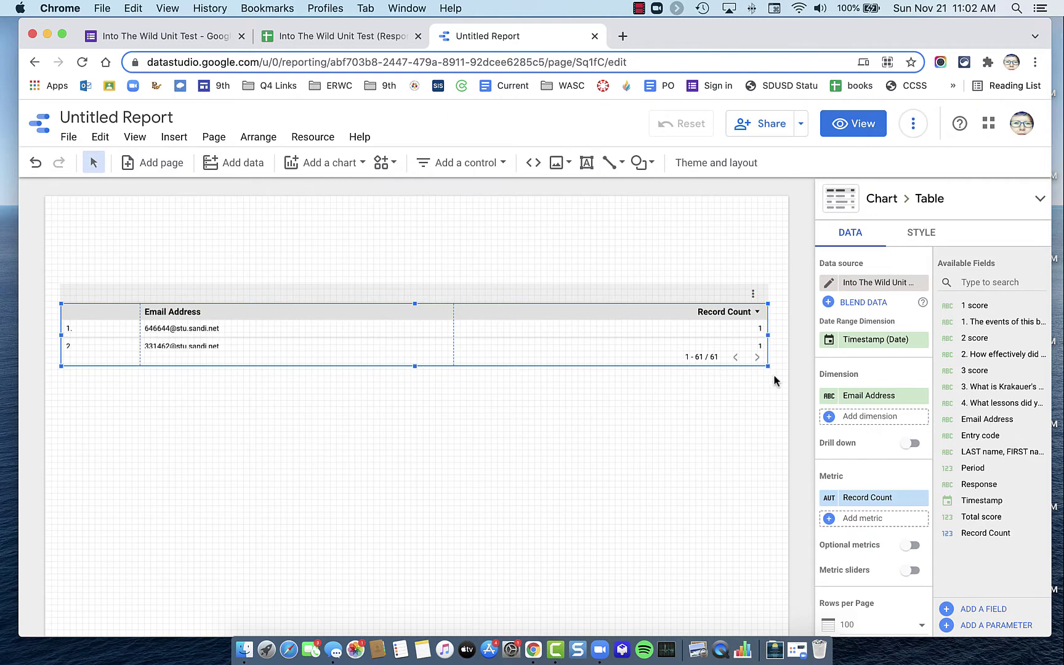
Replace the table's Email Address dimension with the question 1 field
click(921, 397)
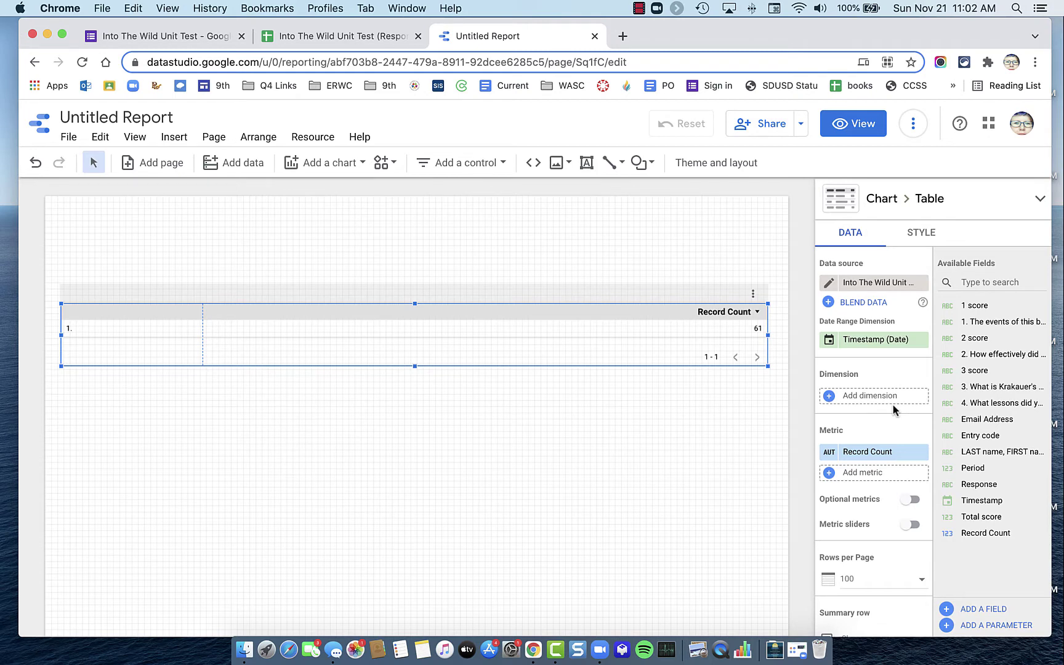
click(860, 398)
scroll(860, 488, down, 3)
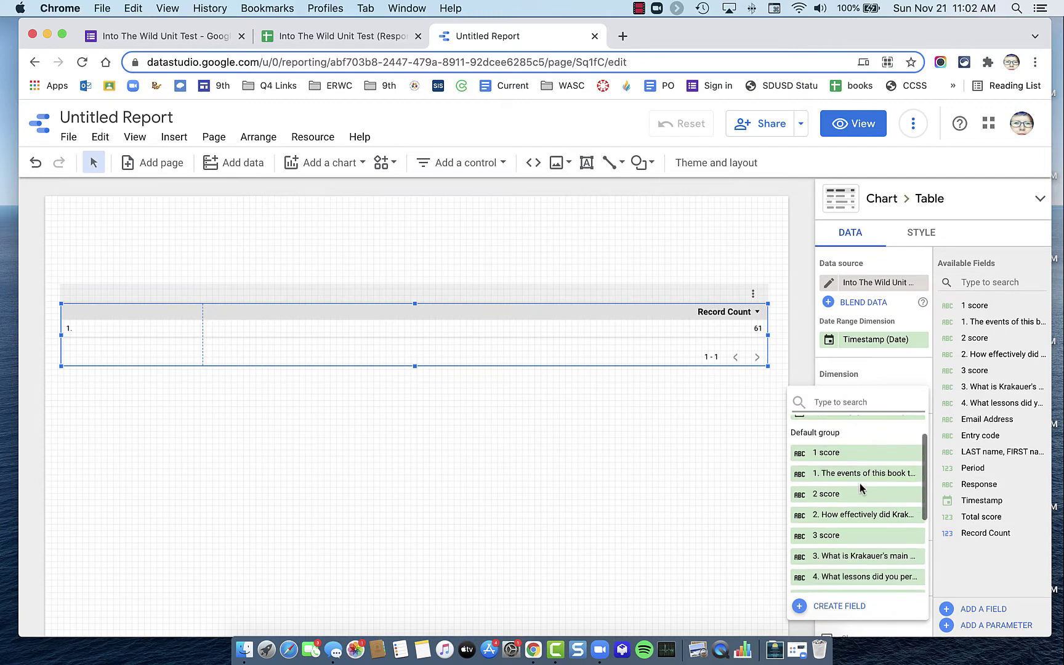
scroll(860, 488, down, 3)
scroll(861, 490, up, 2)
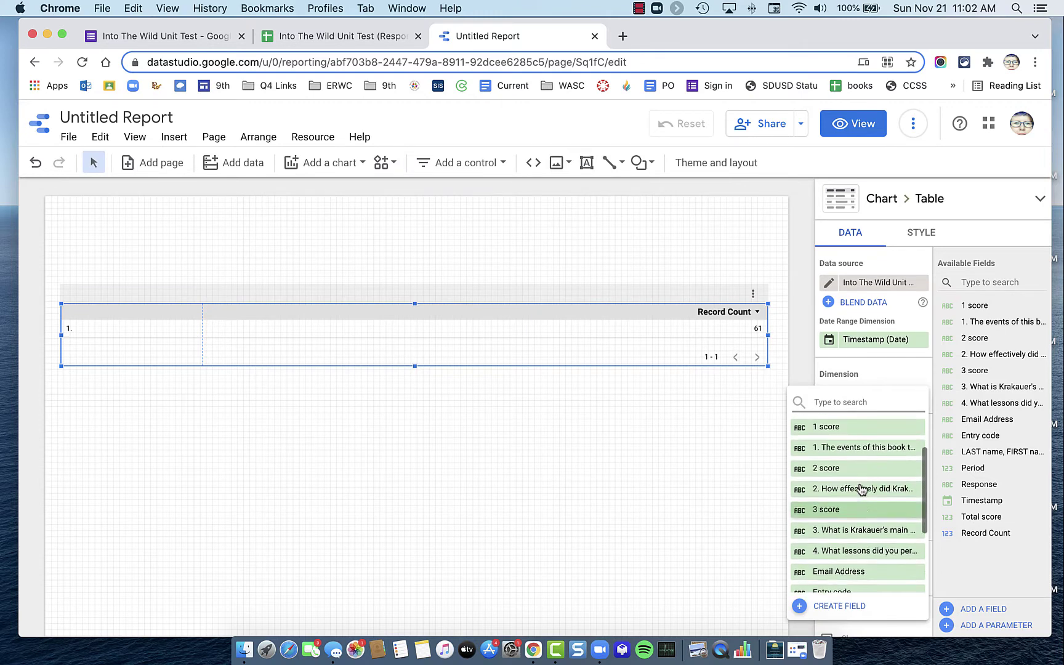
scroll(861, 490, up, 1)
click(865, 458)
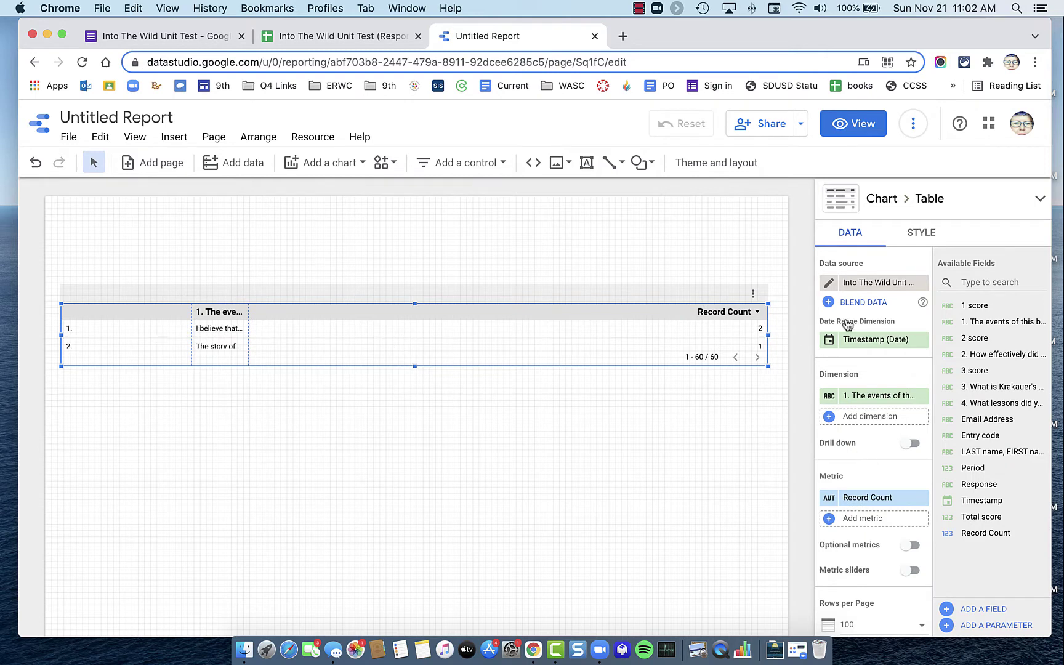
Hide the table's row numbers
click(921, 233)
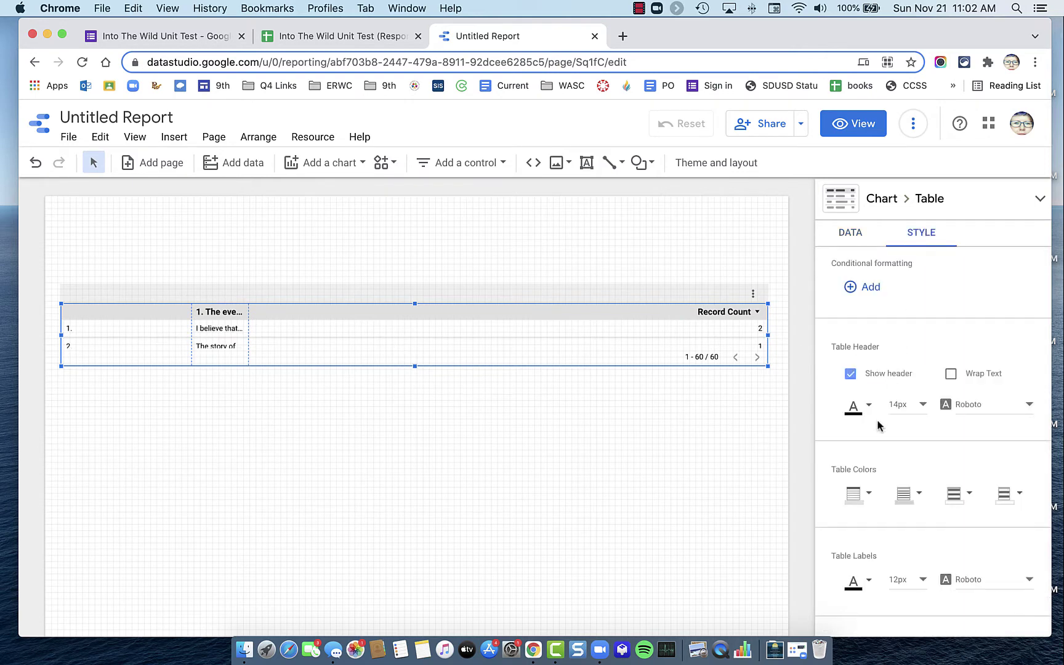
scroll(872, 449, down, 3)
click(850, 541)
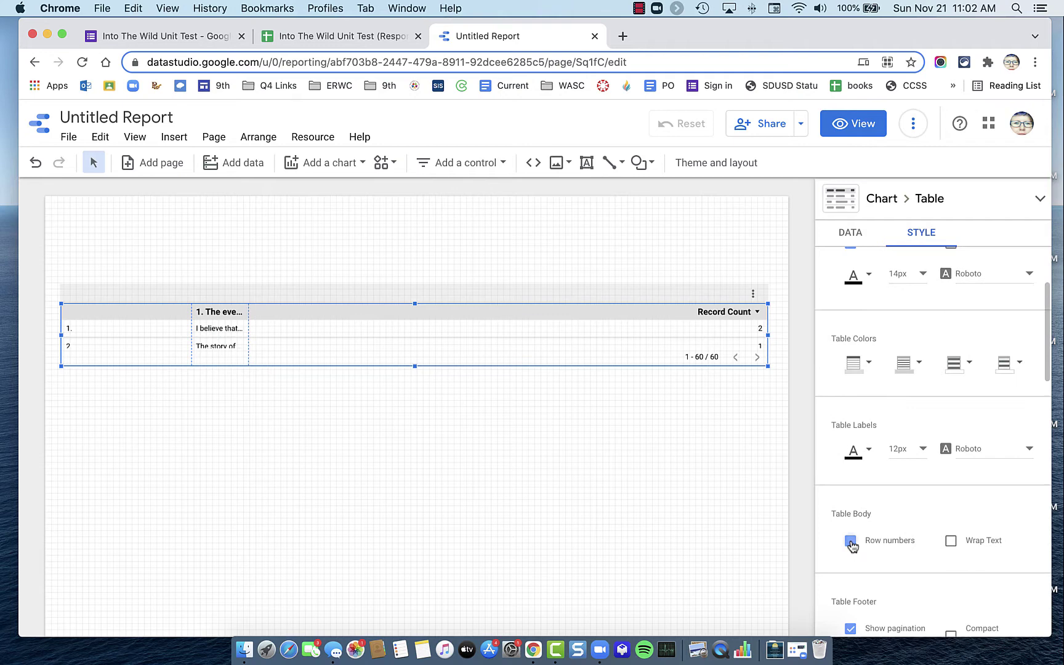
Swap the Record Count metric for a 1 score dimension and widen the question column
click(850, 237)
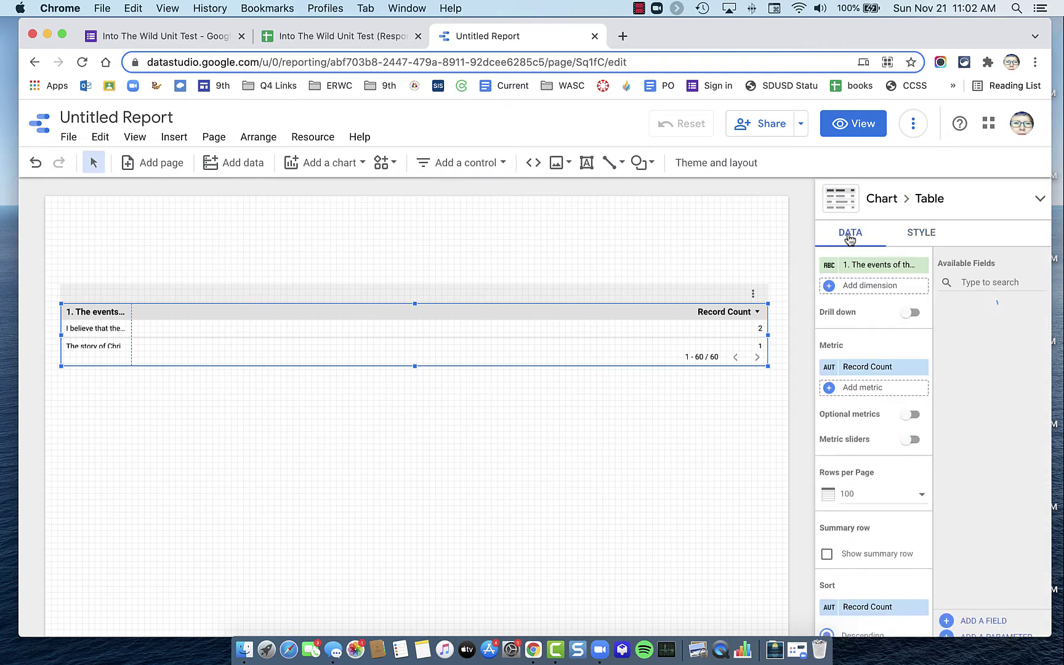
click(921, 368)
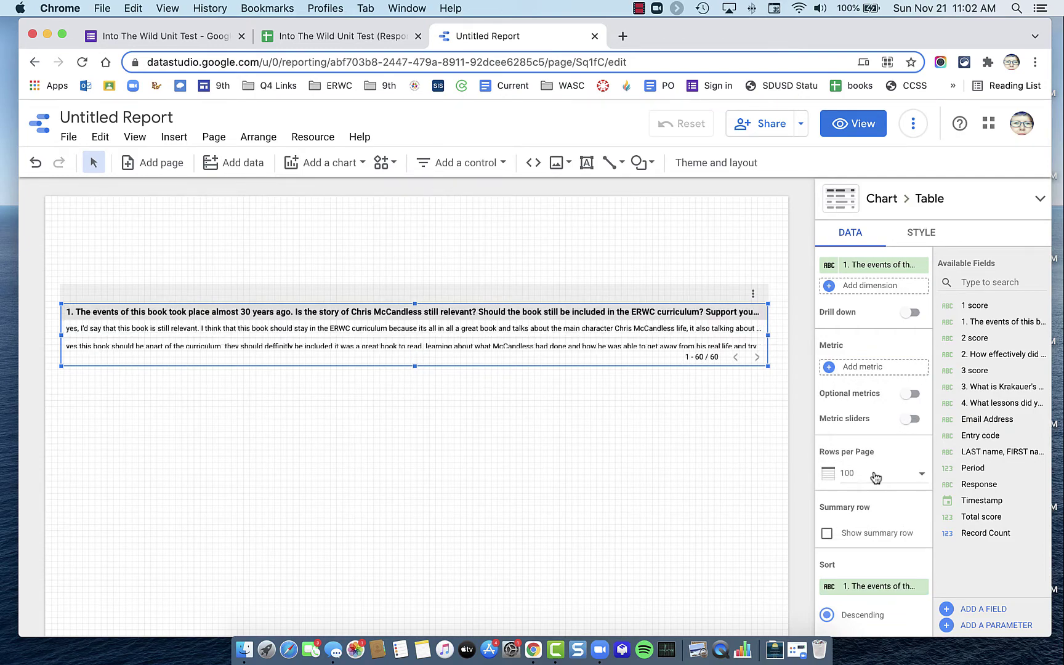
scroll(876, 477, down, 3)
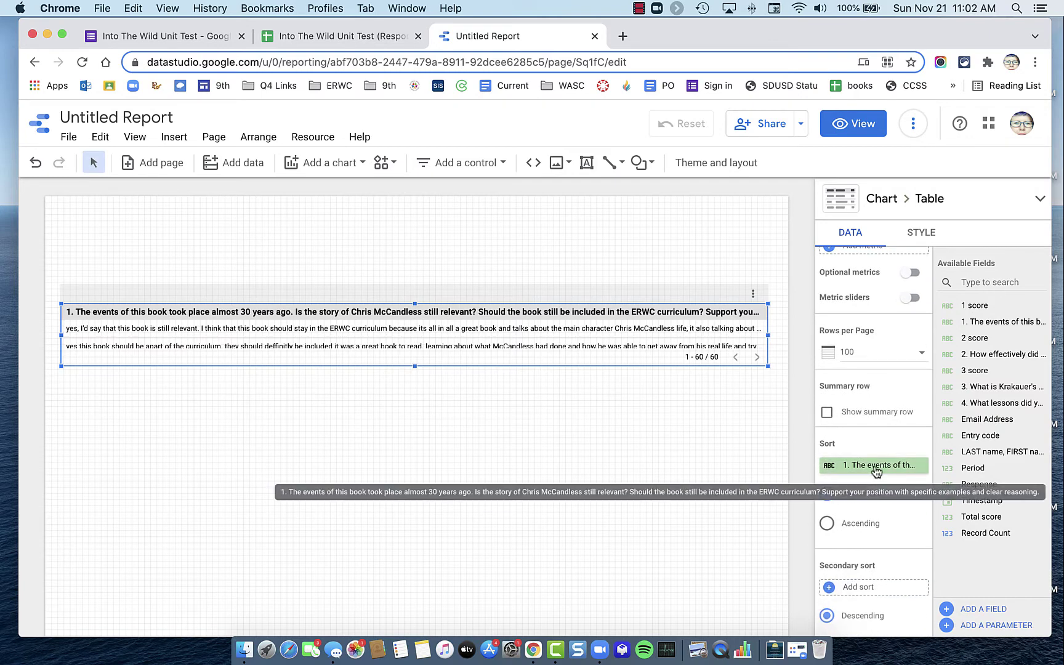
scroll(875, 471, up, 3)
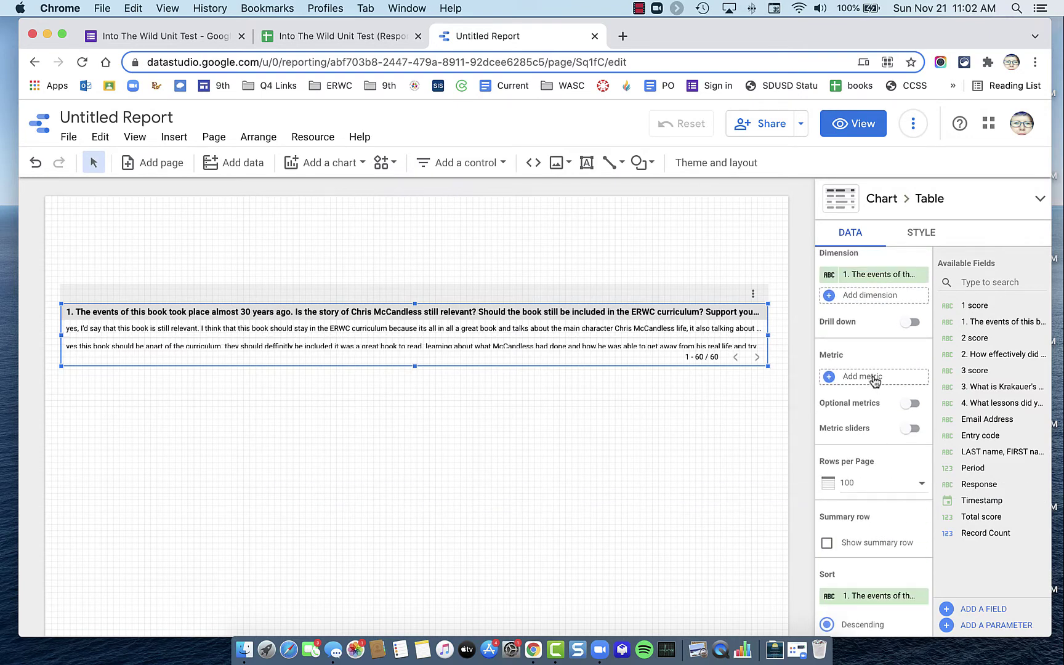
scroll(874, 382, up, 2)
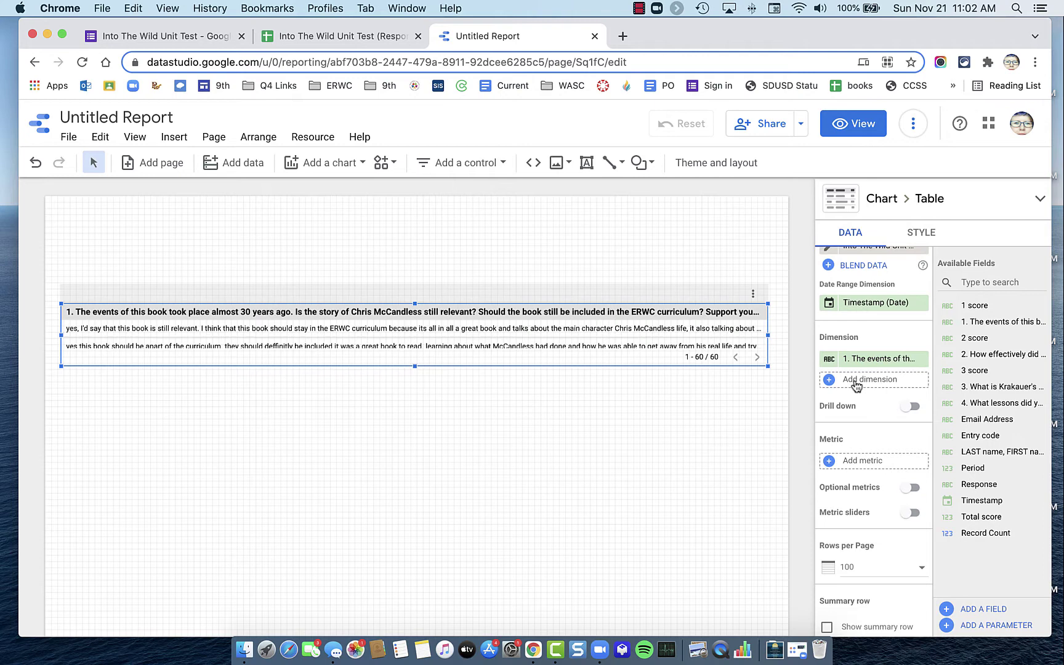
click(856, 380)
click(844, 470)
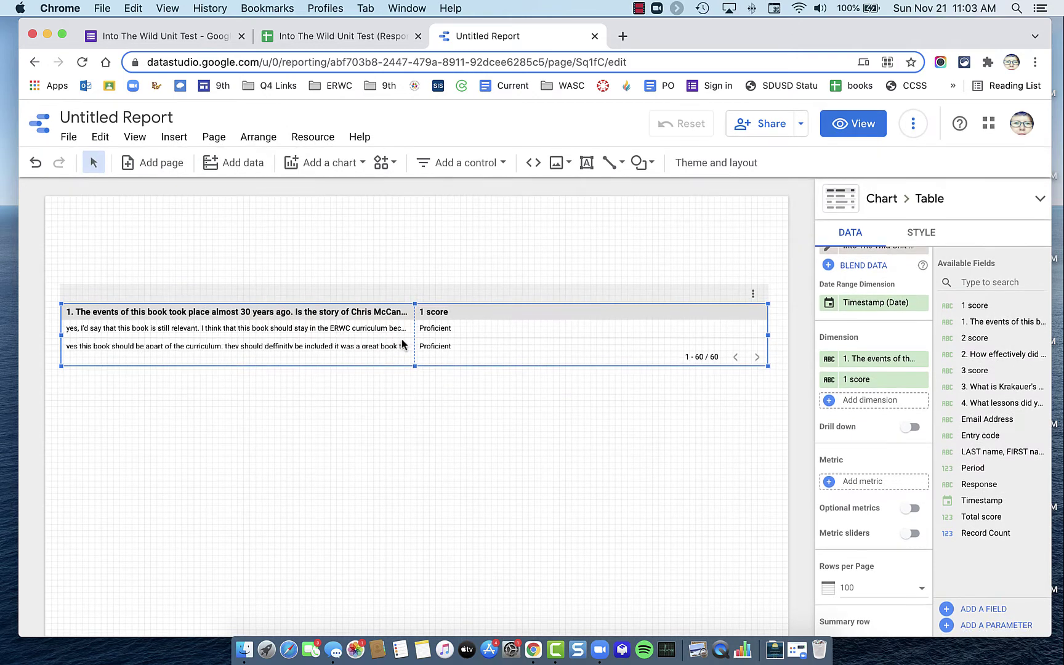
drag(415, 340, 645, 352)
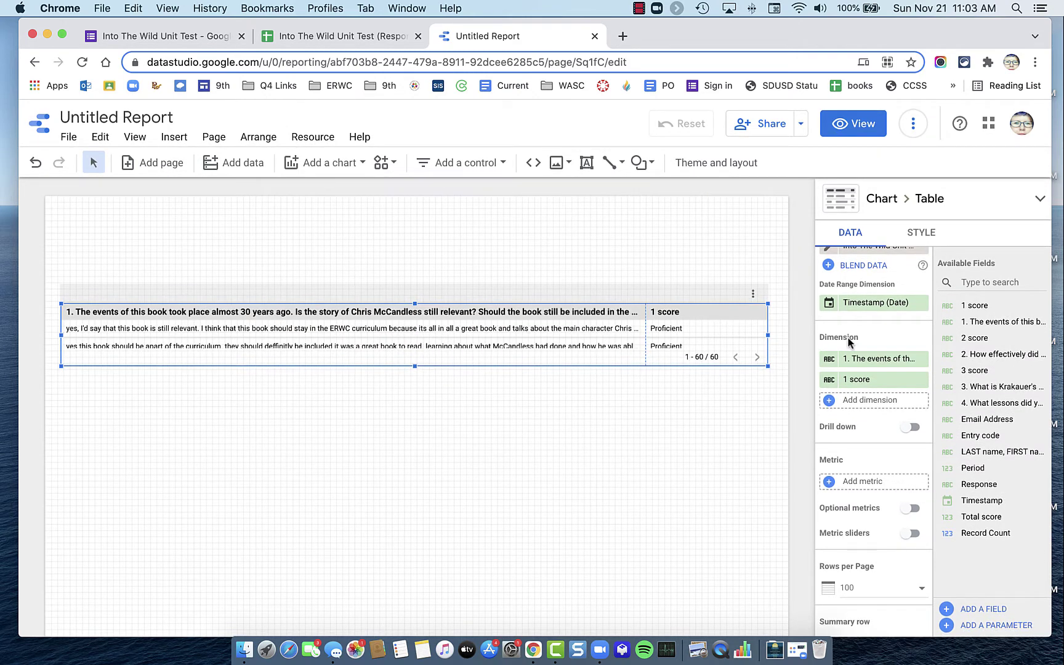
scroll(862, 340, up, 1)
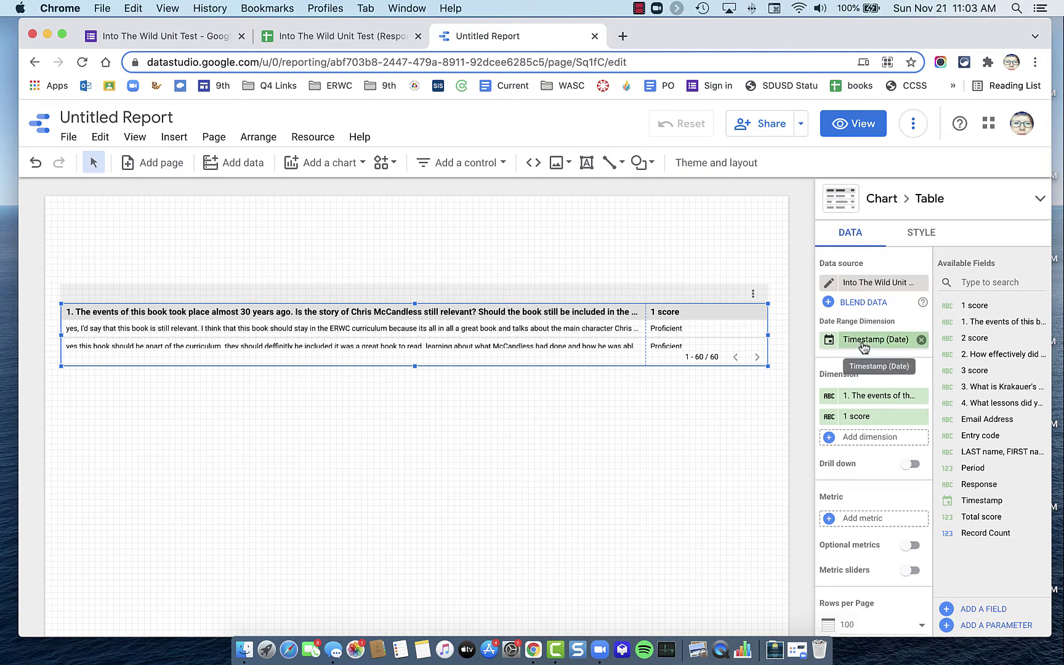
Filter the data source by viewer email on the Email Address field and allow consent
click(829, 284)
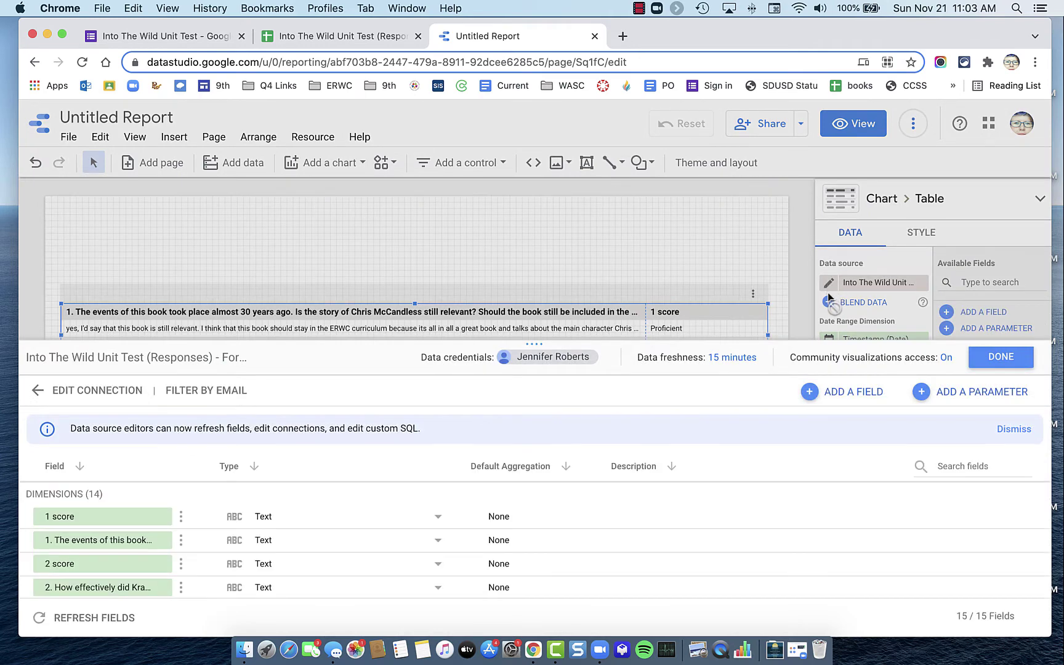
click(192, 393)
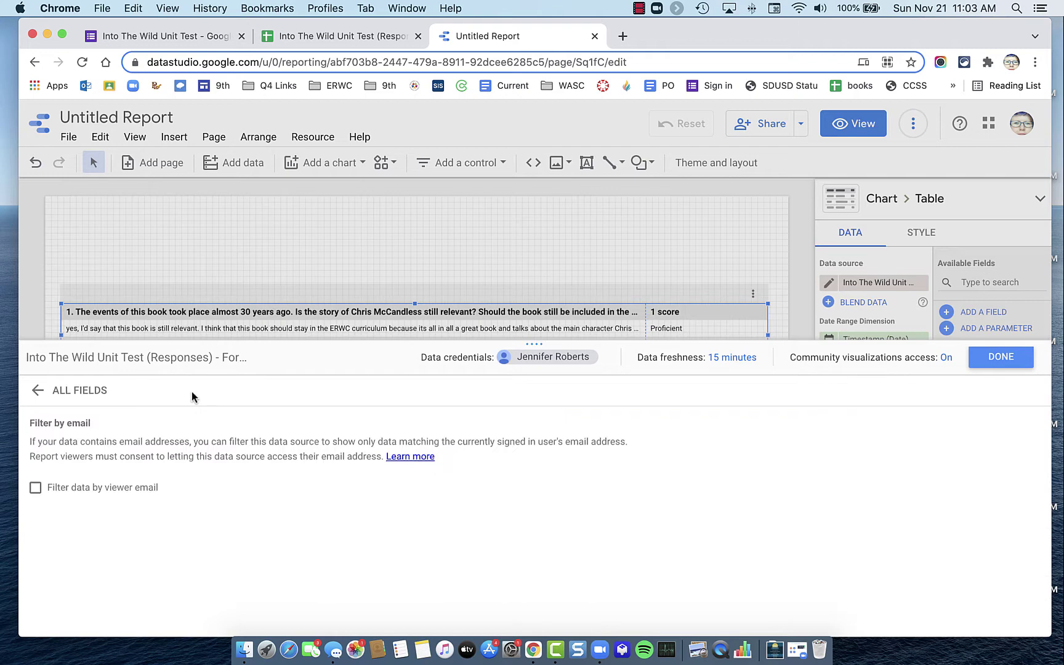
click(35, 489)
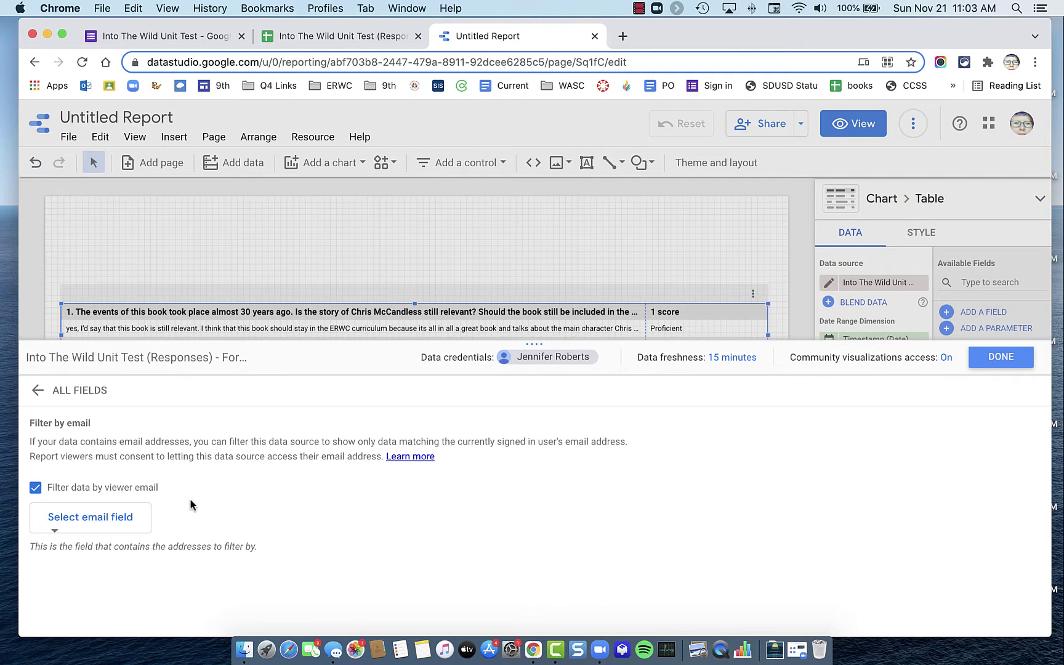
click(90, 517)
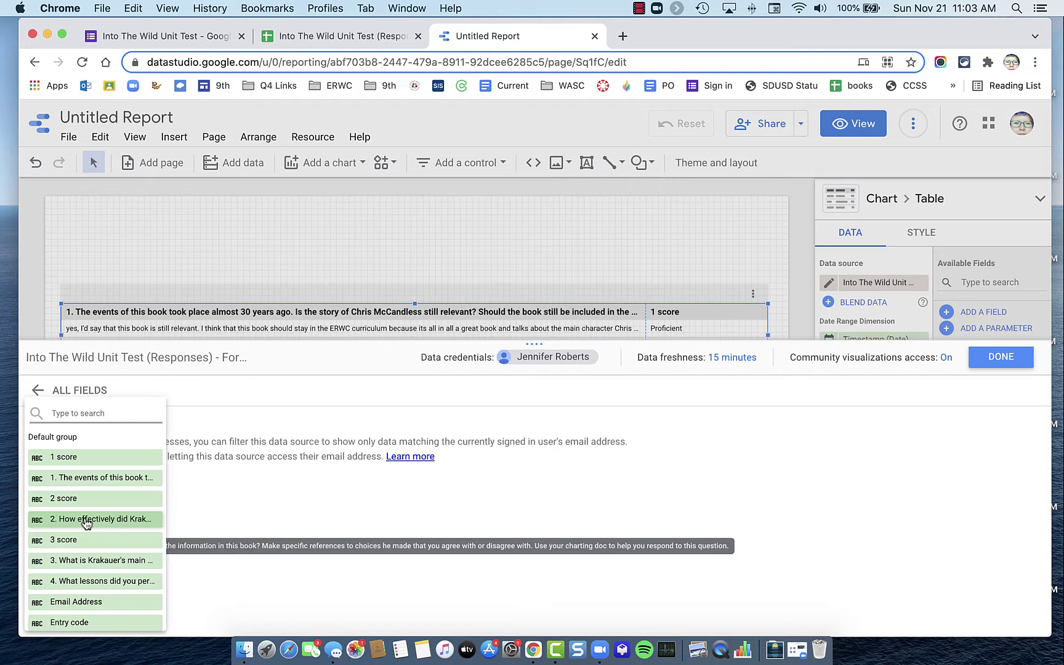
scroll(86, 520, down, 2)
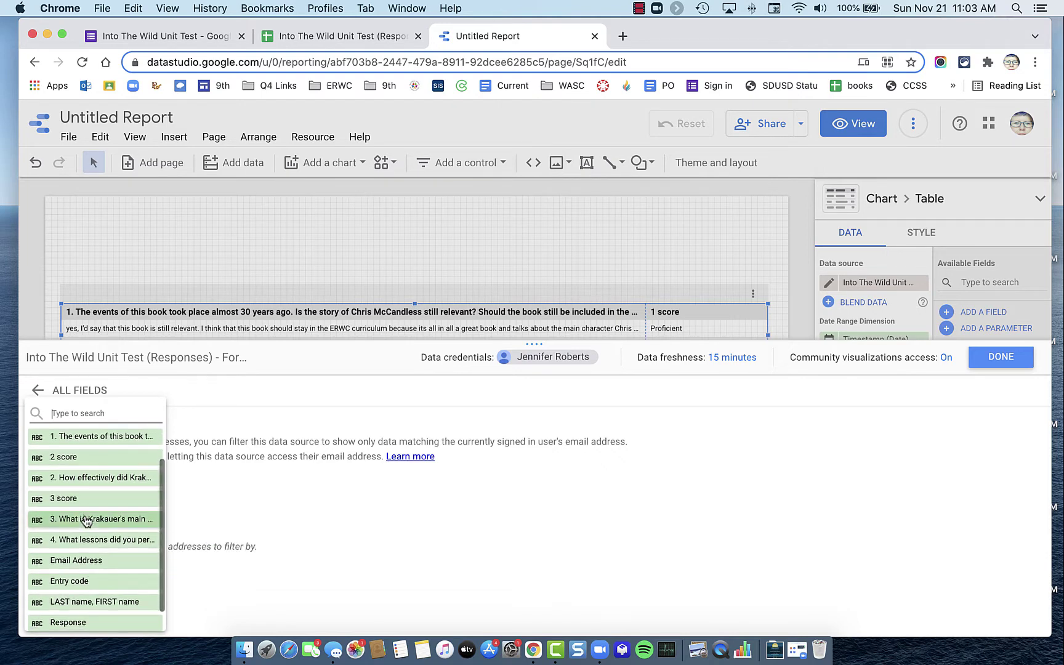
click(84, 562)
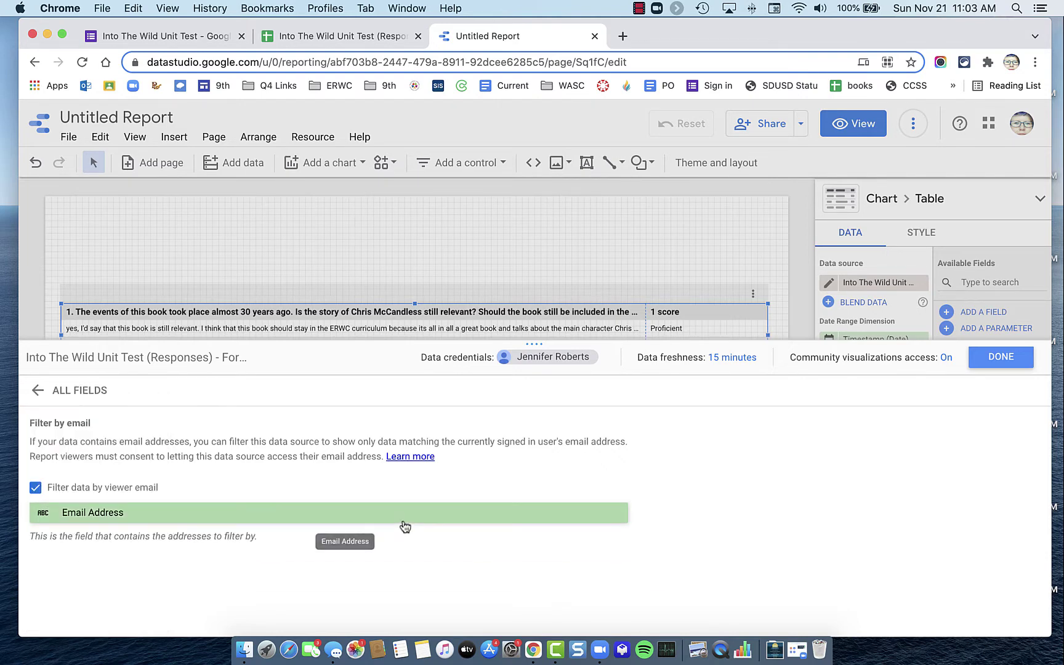
click(1006, 357)
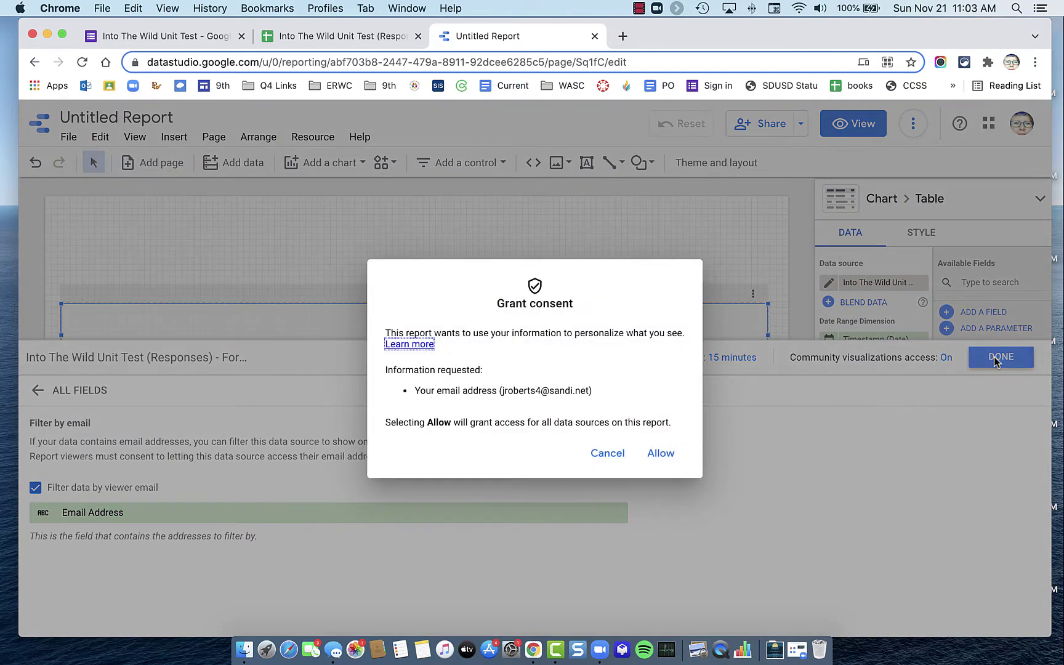
click(661, 453)
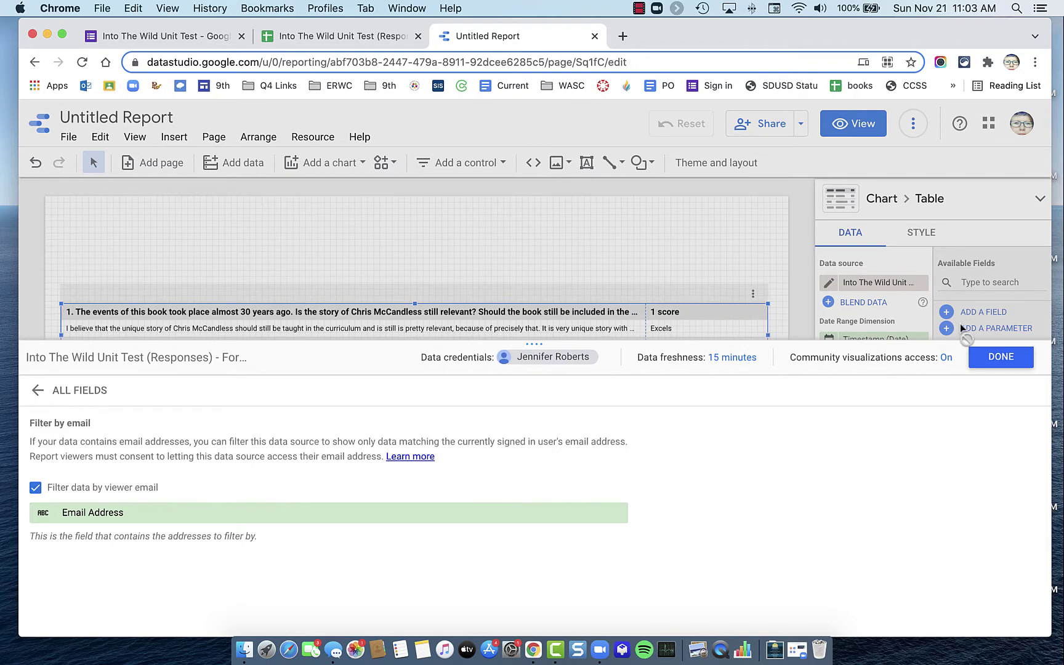
Turn on Wrap Text for both the table header and the body rows
click(1004, 360)
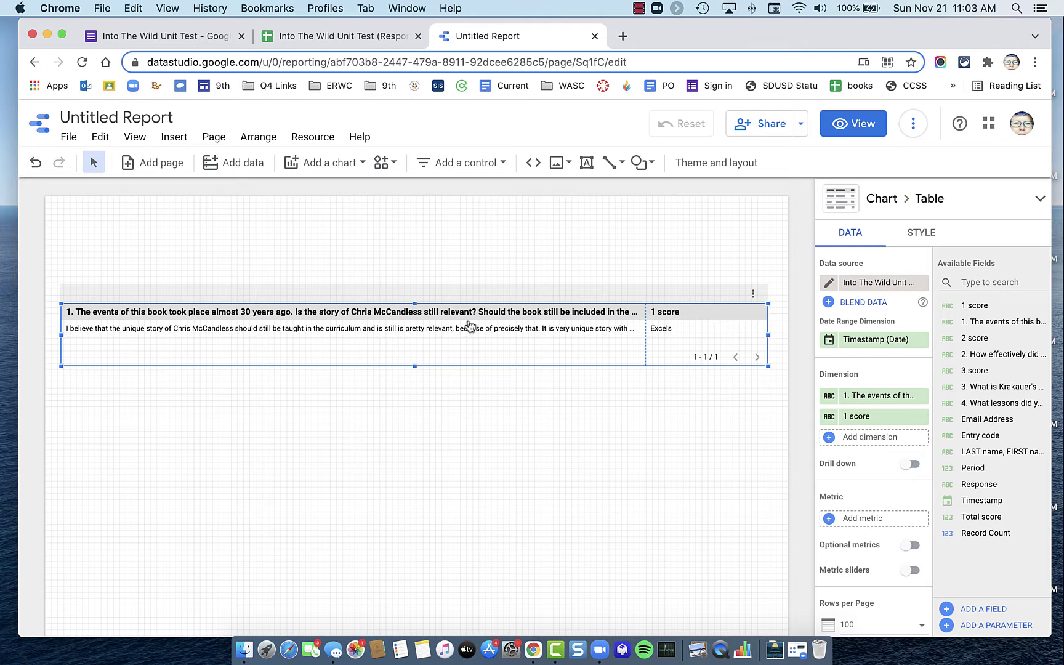
click(927, 234)
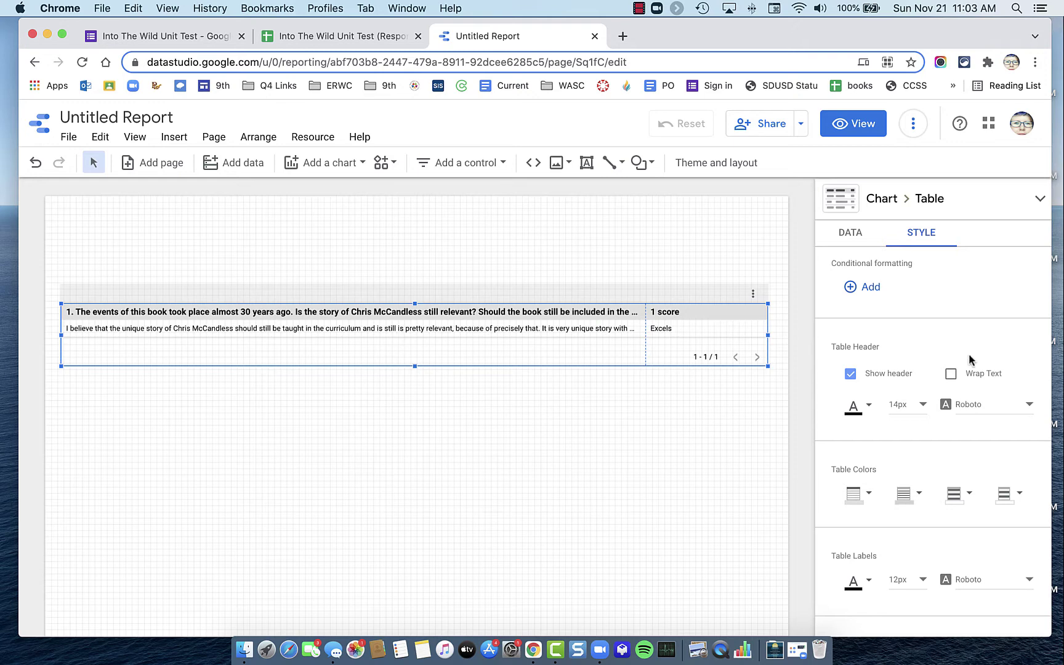
click(950, 374)
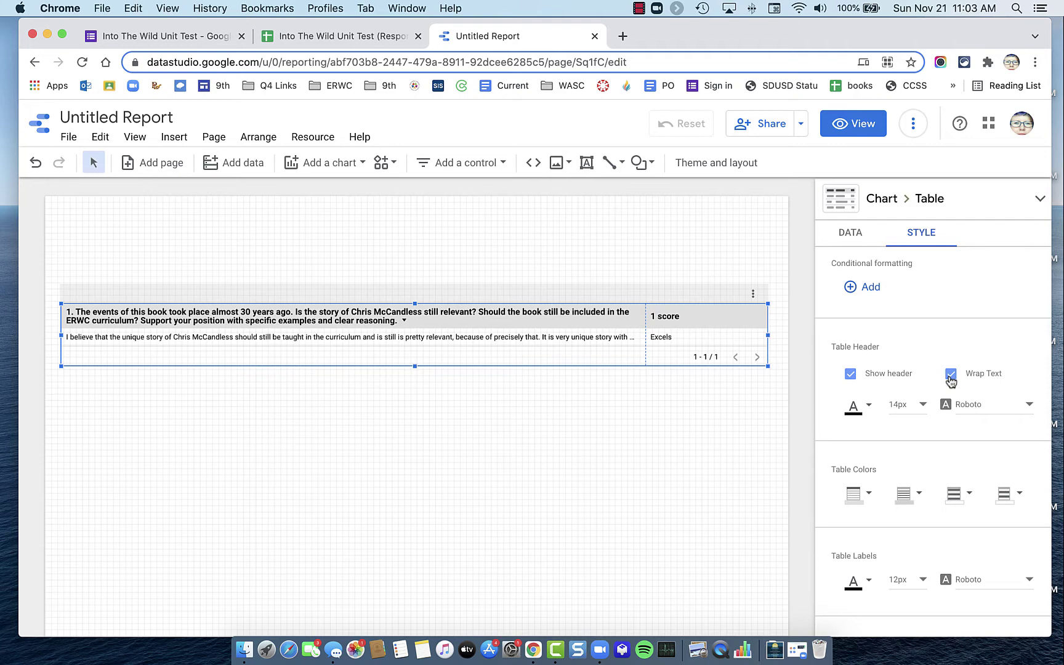
scroll(922, 423, down, 2)
scroll(920, 424, down, 2)
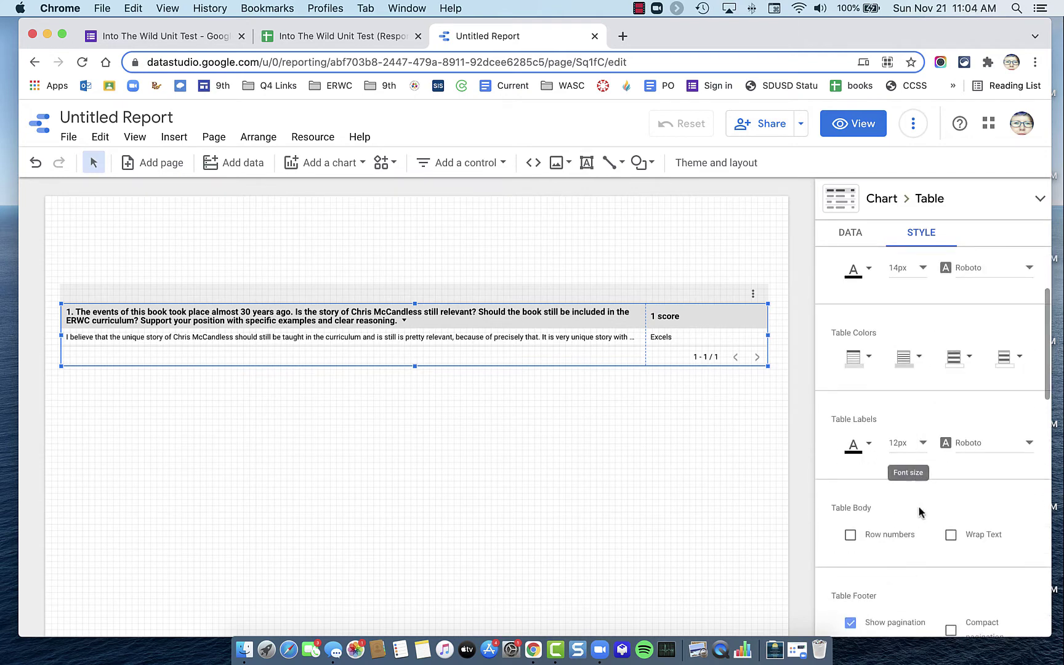
scroll(919, 506, down, 2)
click(951, 485)
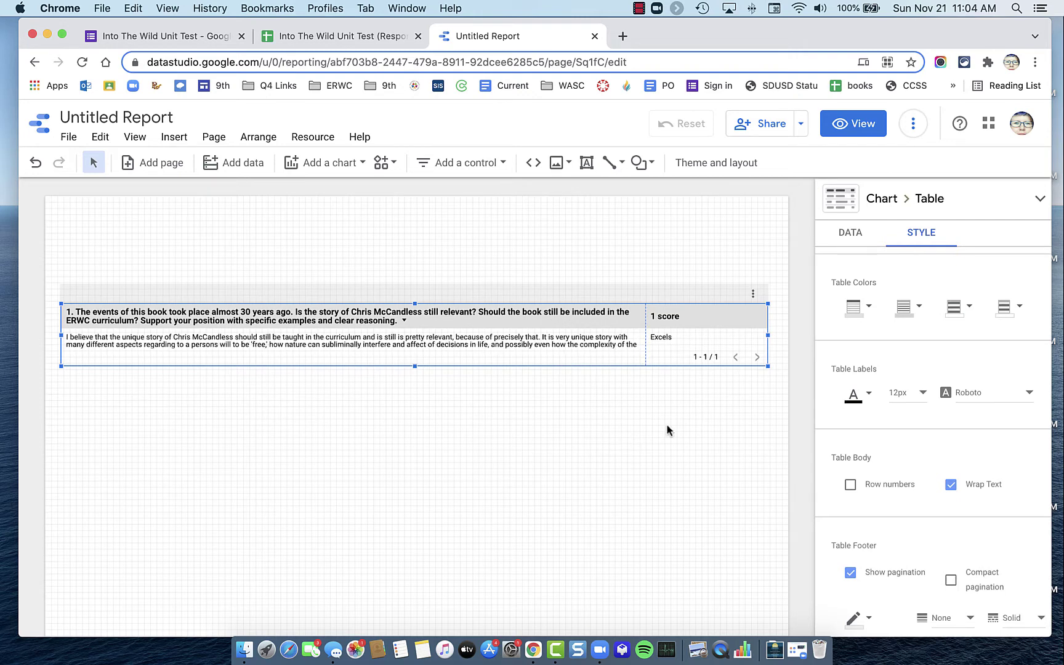
scroll(939, 351, up, 3)
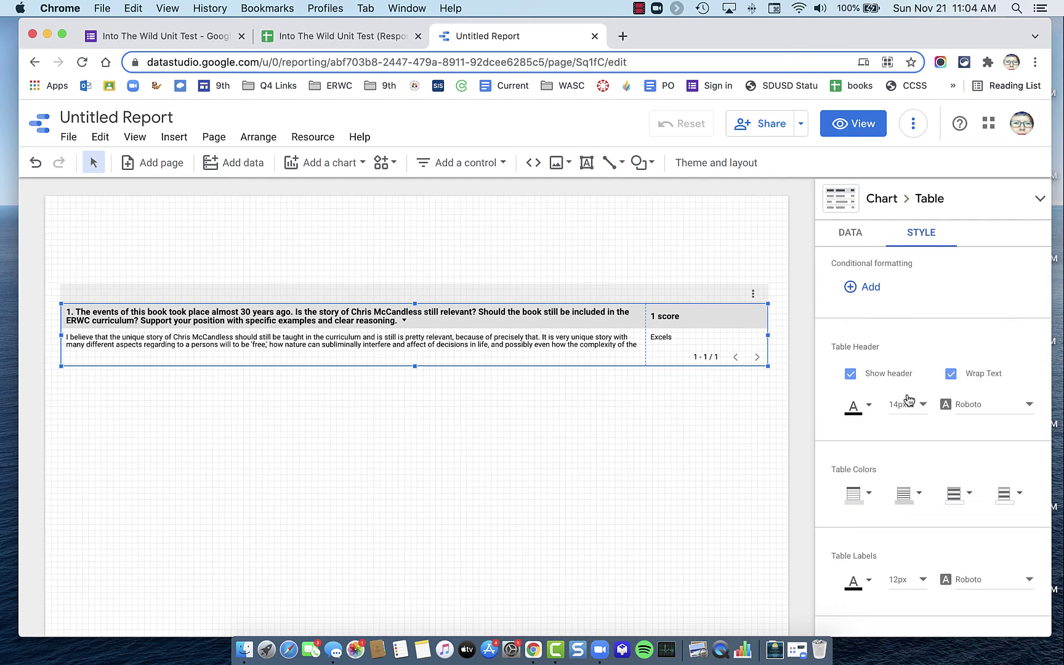
scroll(897, 423, down, 2)
scroll(897, 423, down, 5)
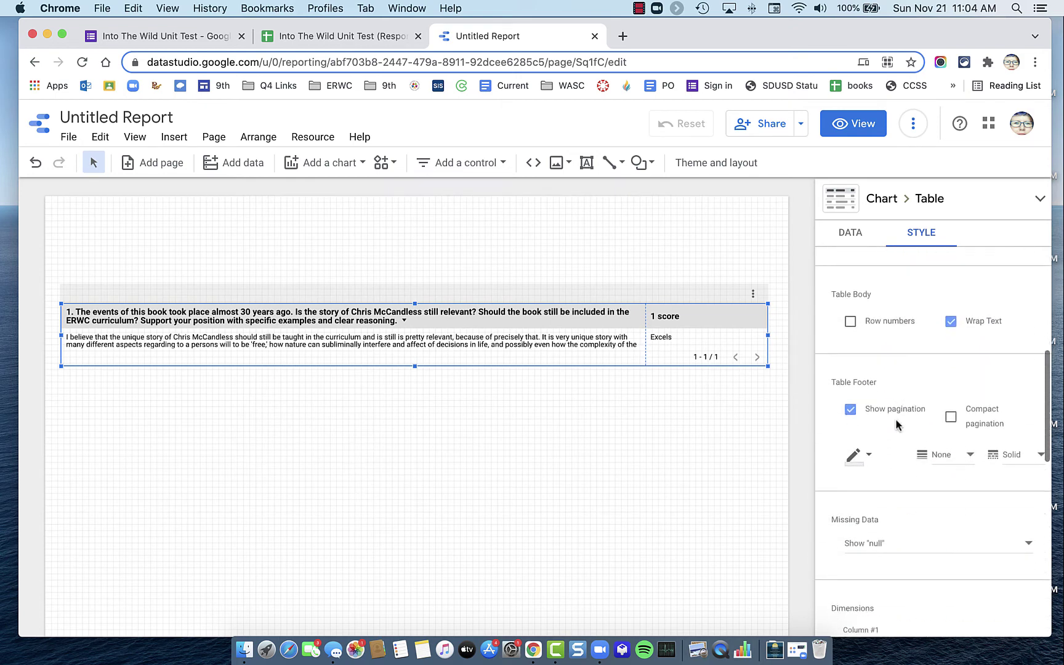
scroll(897, 424, up, 3)
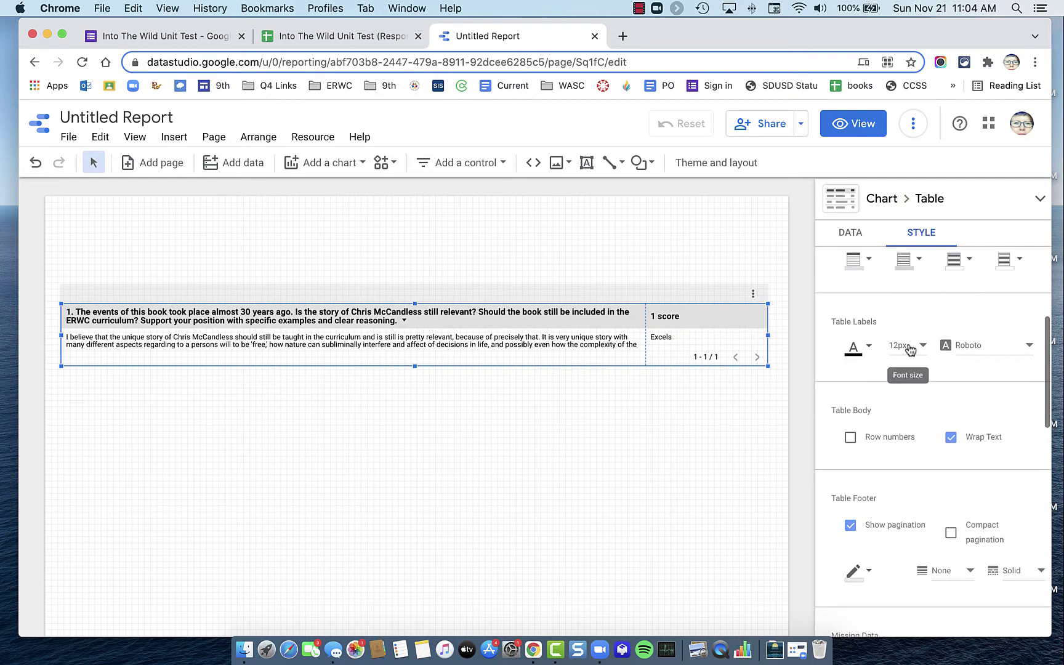
Set table labels to 14px, hide pagination, and make the table taller and centred
click(910, 350)
click(909, 388)
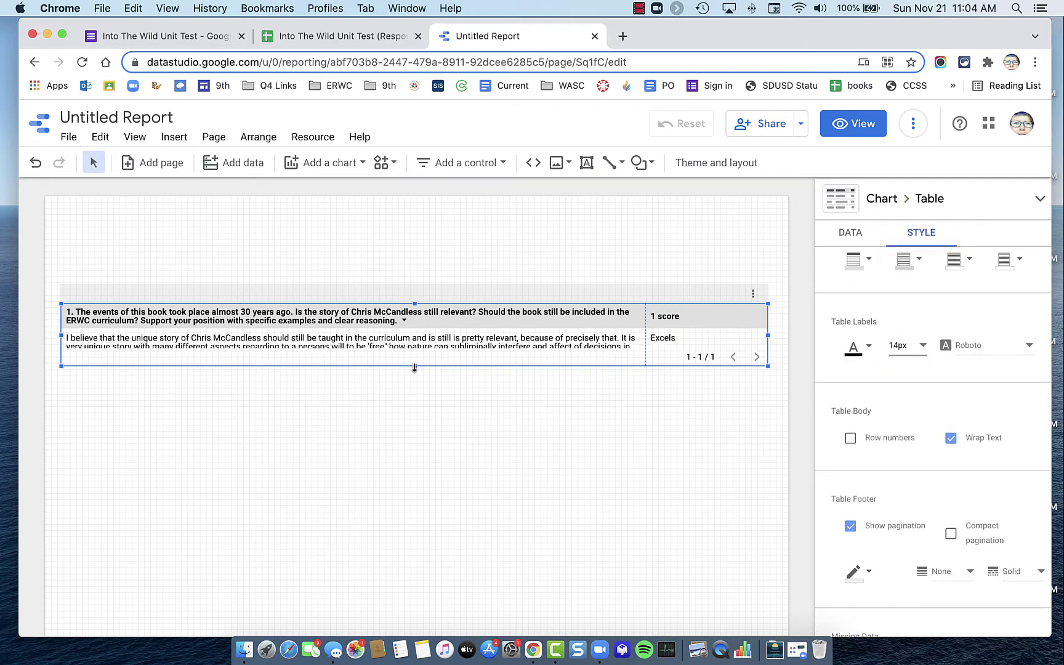
drag(414, 367, 413, 417)
scroll(890, 507, down, 2)
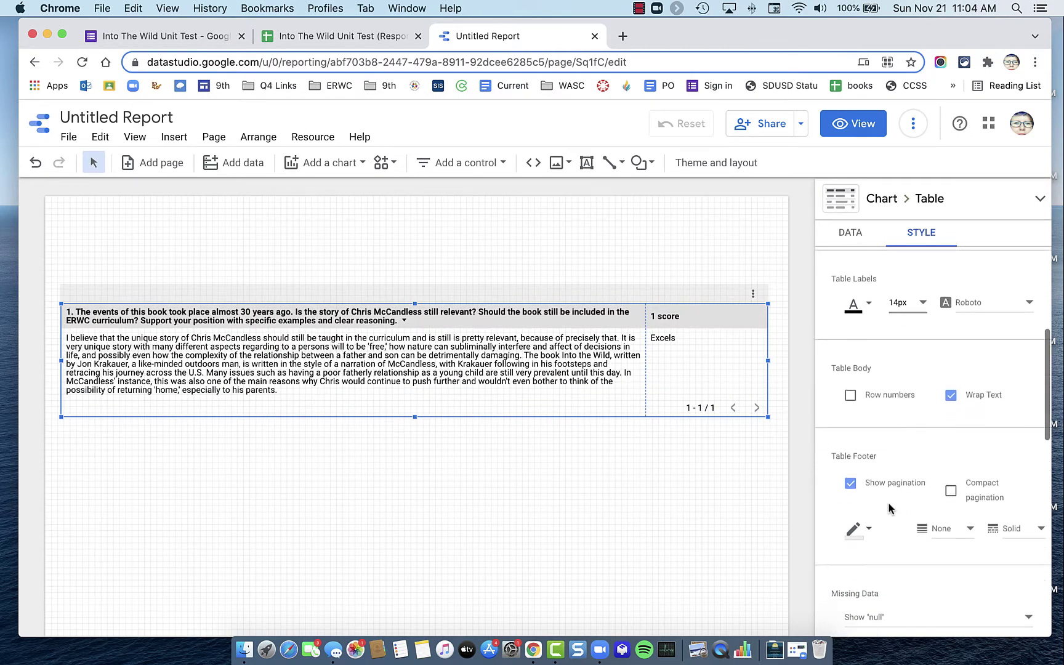
click(850, 474)
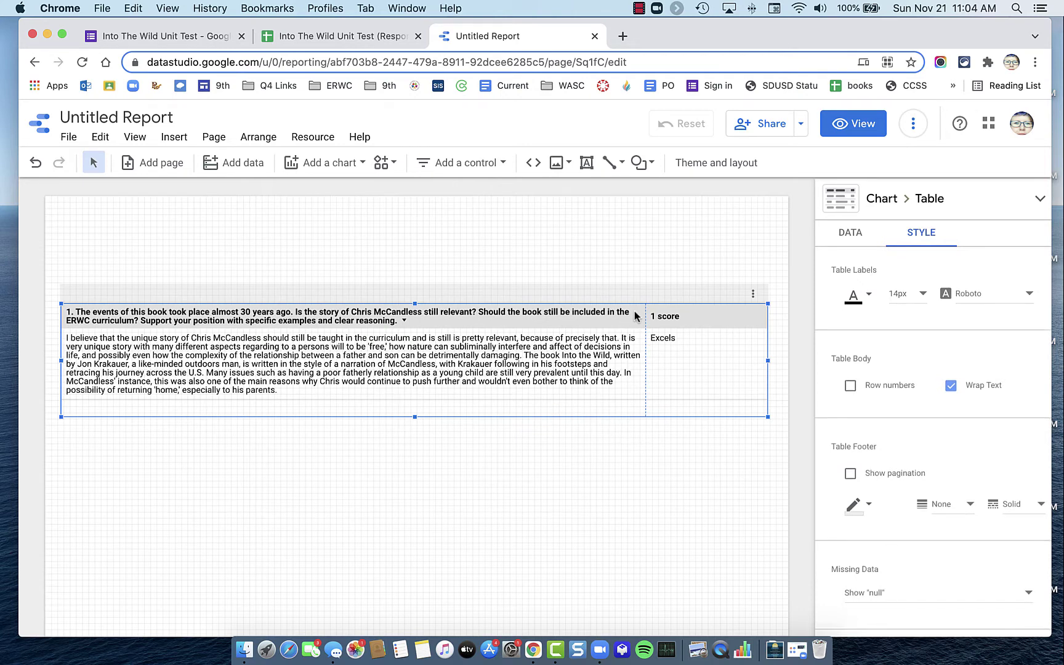
drag(632, 312, 626, 333)
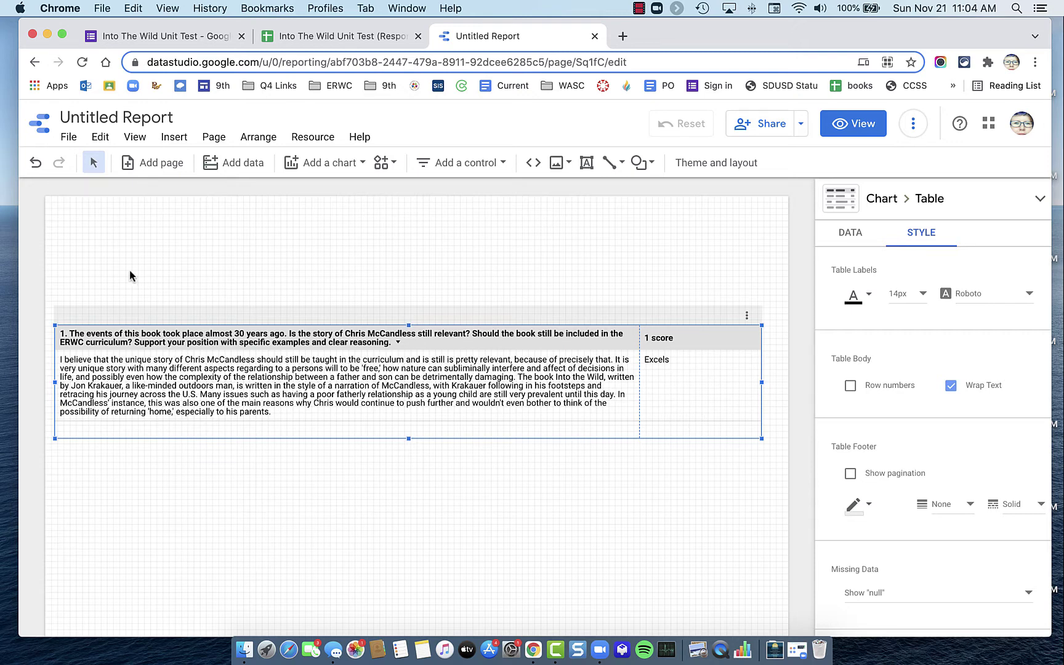
Add an 'Into the Wild Test' text box across the top left, sized 44px
click(586, 165)
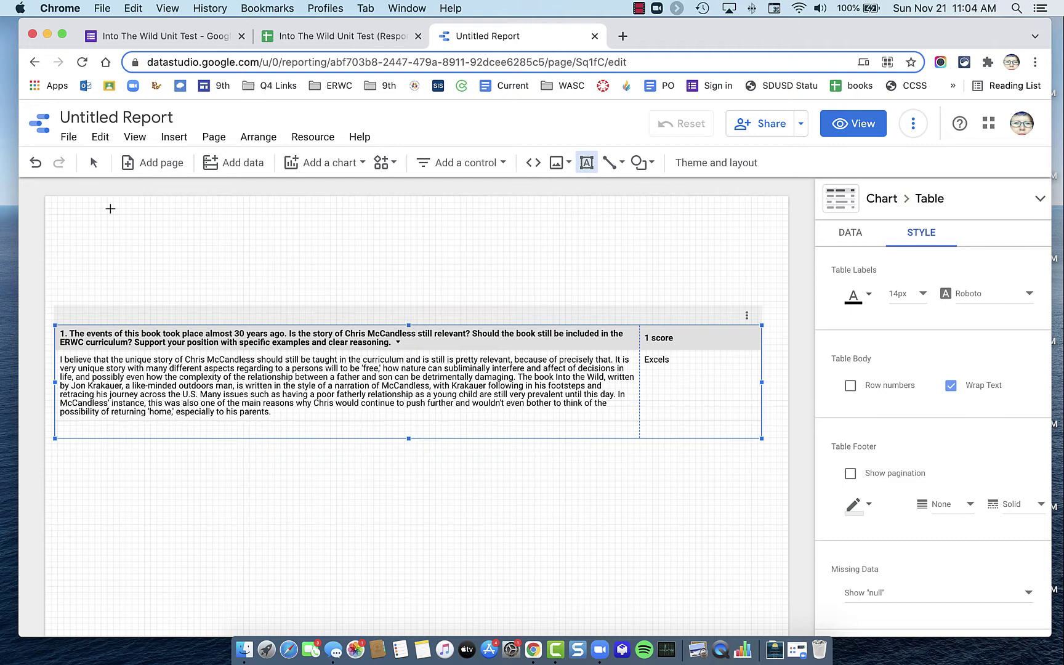
drag(56, 206, 477, 249)
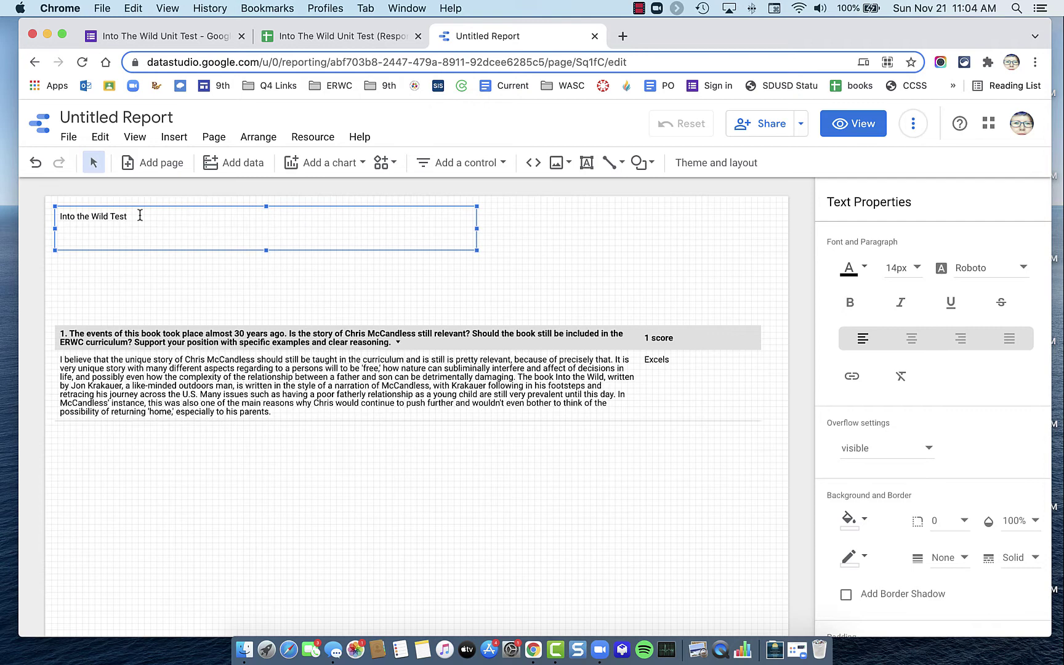
drag(130, 215, 27, 212)
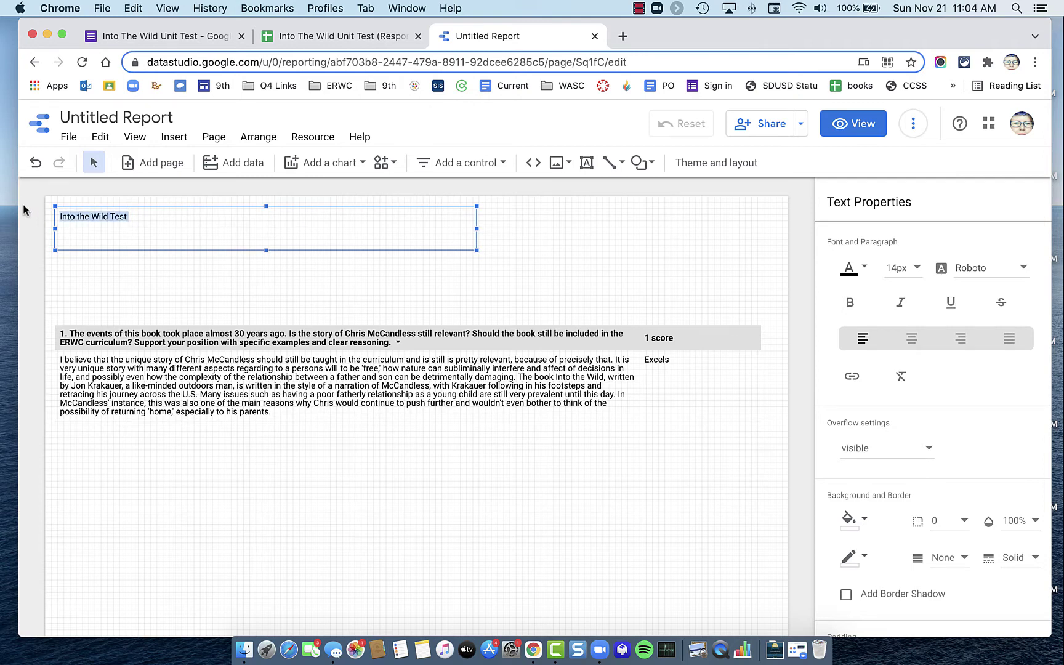
click(910, 271)
scroll(911, 377, down, 5)
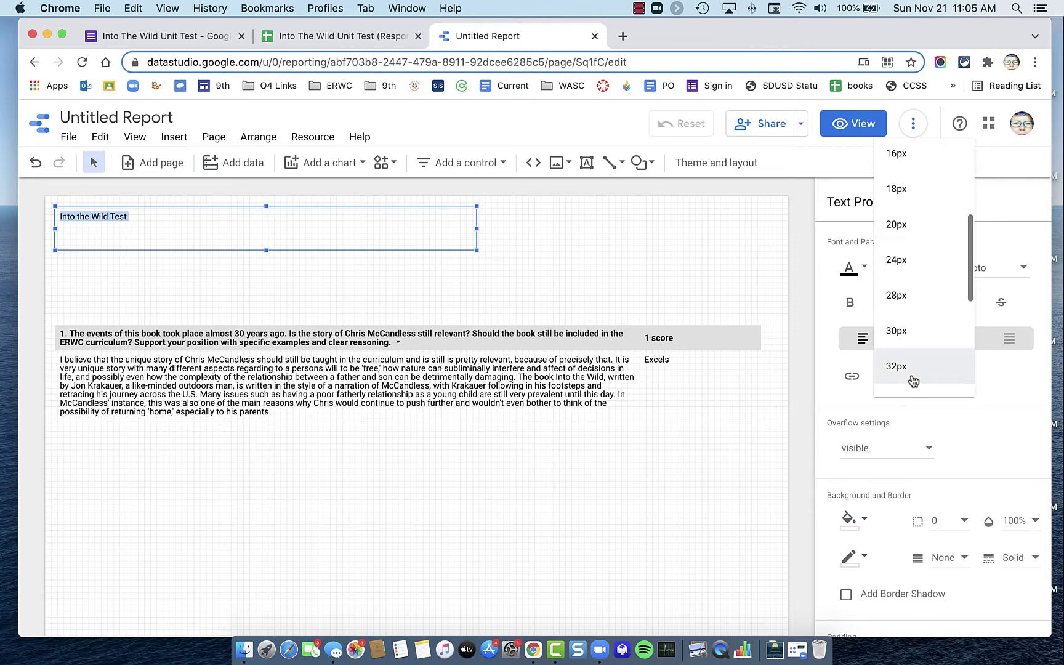
click(911, 378)
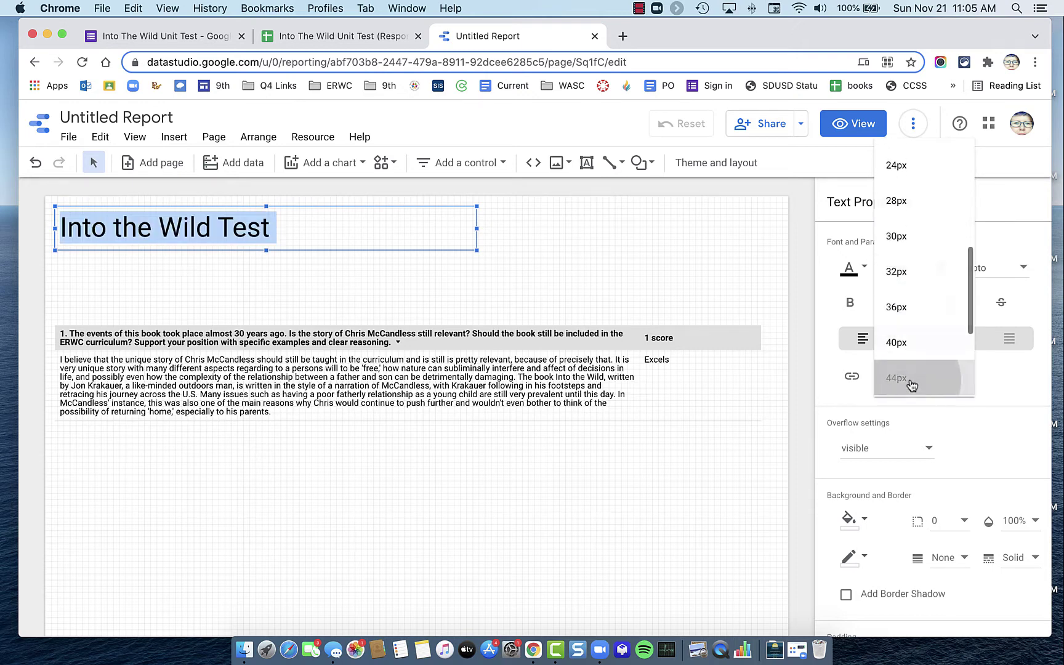
Change the title's font to Bubblegum Sans
click(973, 268)
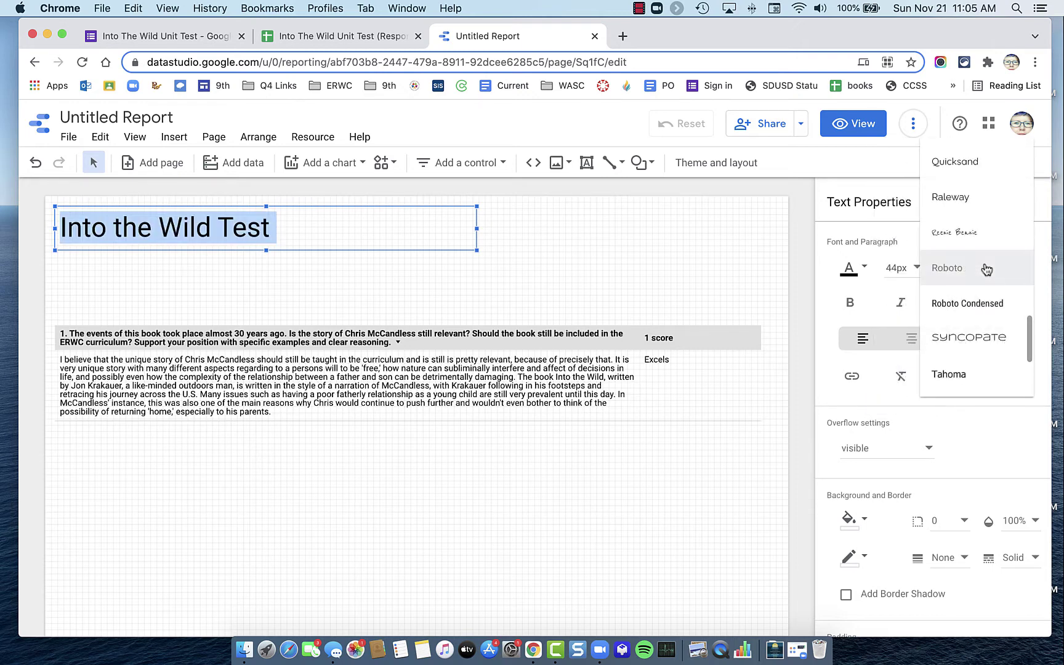
scroll(987, 293, up, 5)
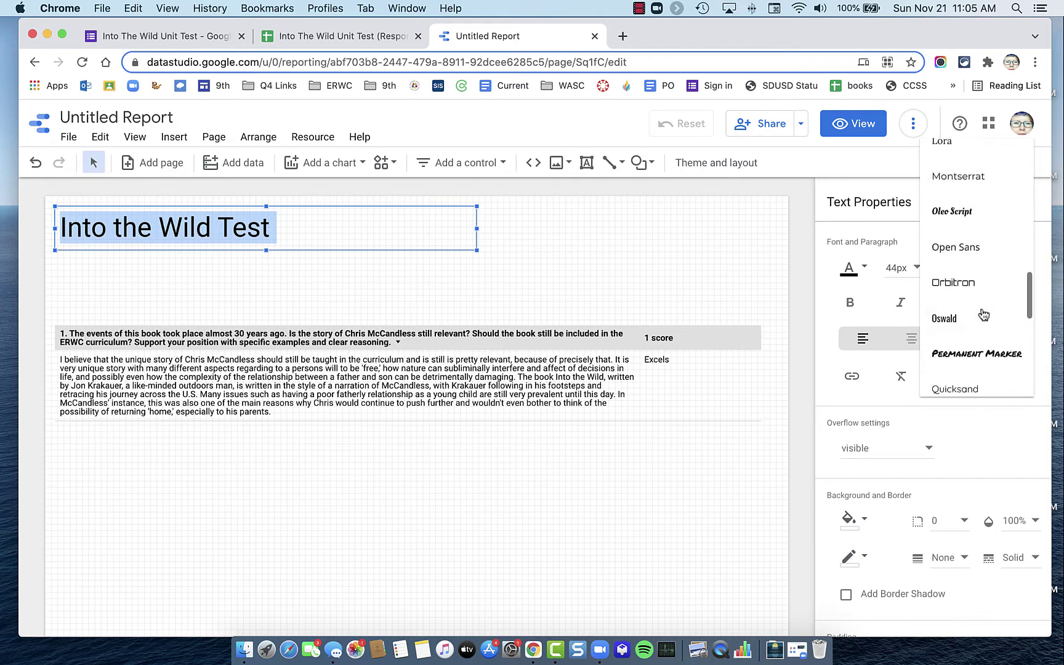
scroll(983, 315, up, 6)
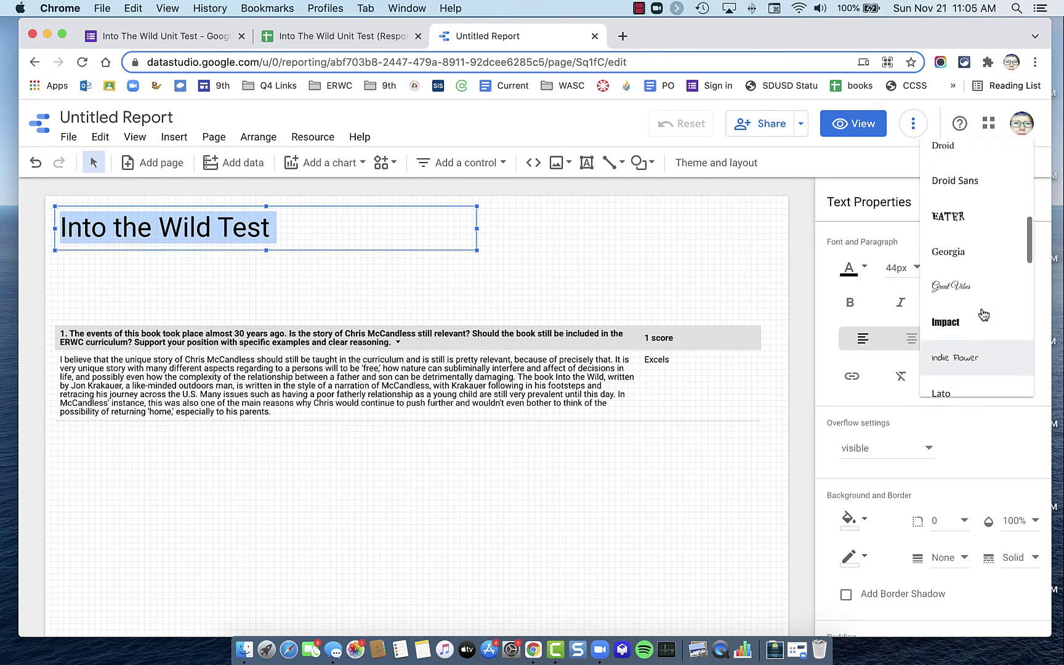
scroll(983, 315, up, 6)
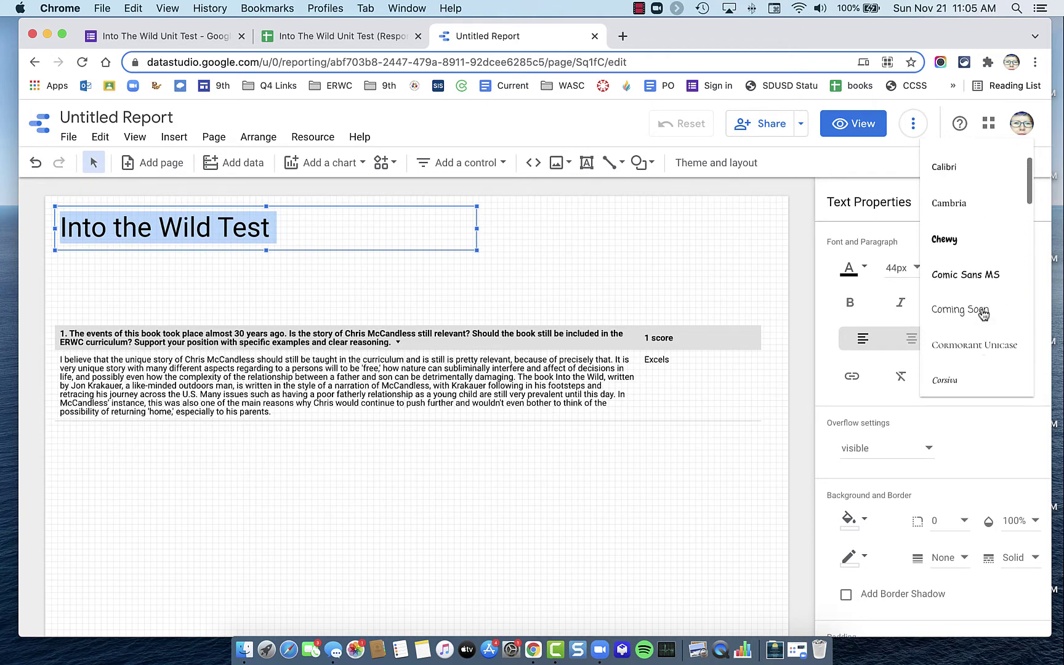
scroll(983, 314, up, 2)
click(969, 338)
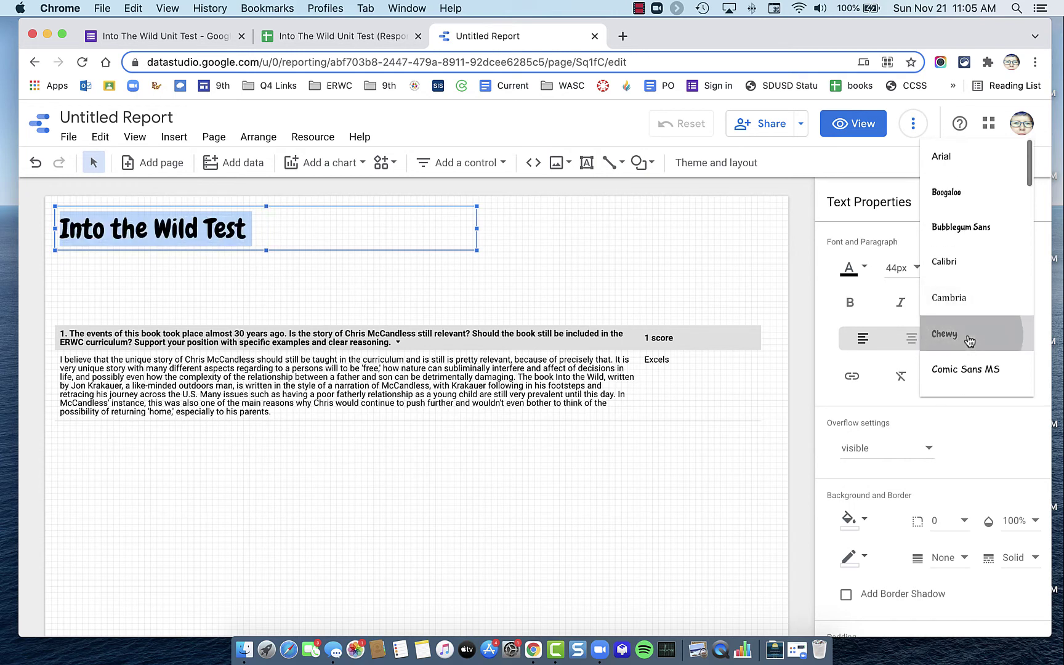
click(971, 267)
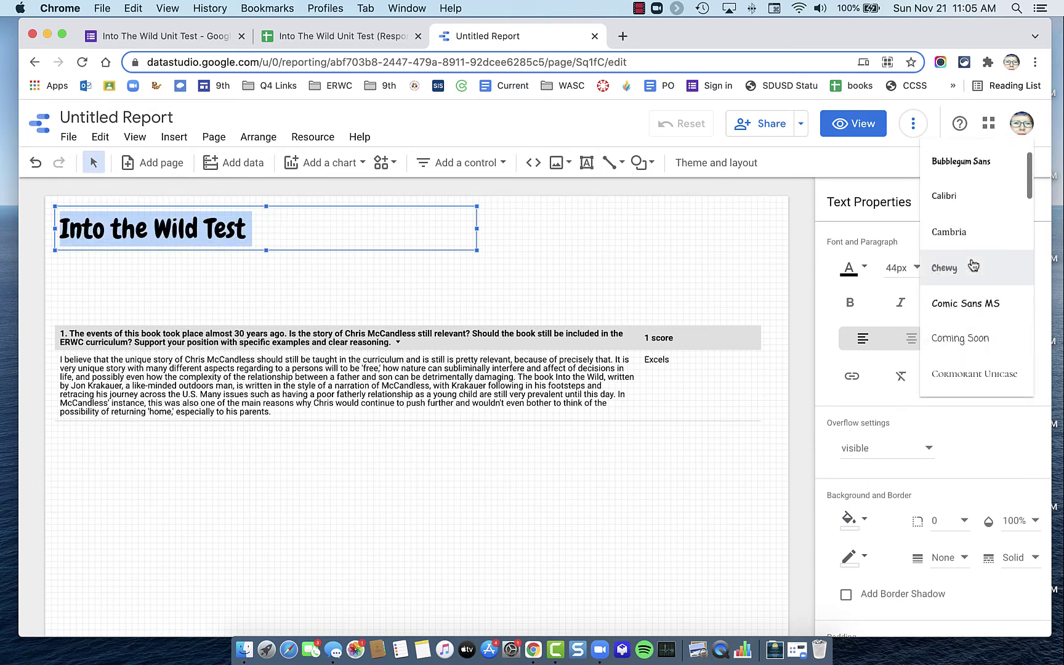
scroll(973, 265, up, 2)
click(973, 223)
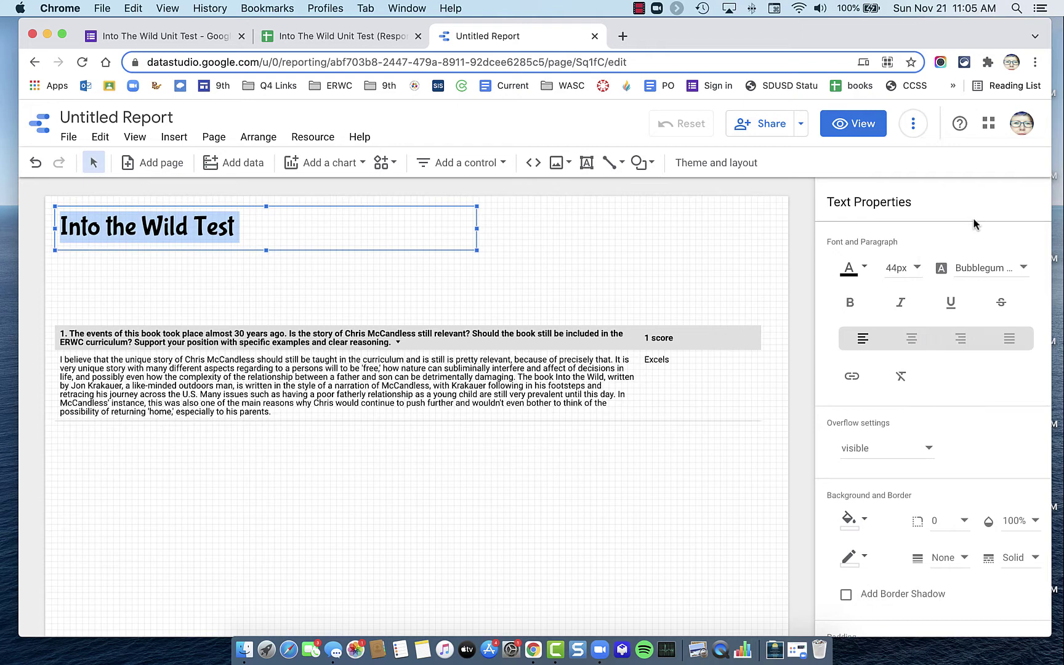
click(659, 255)
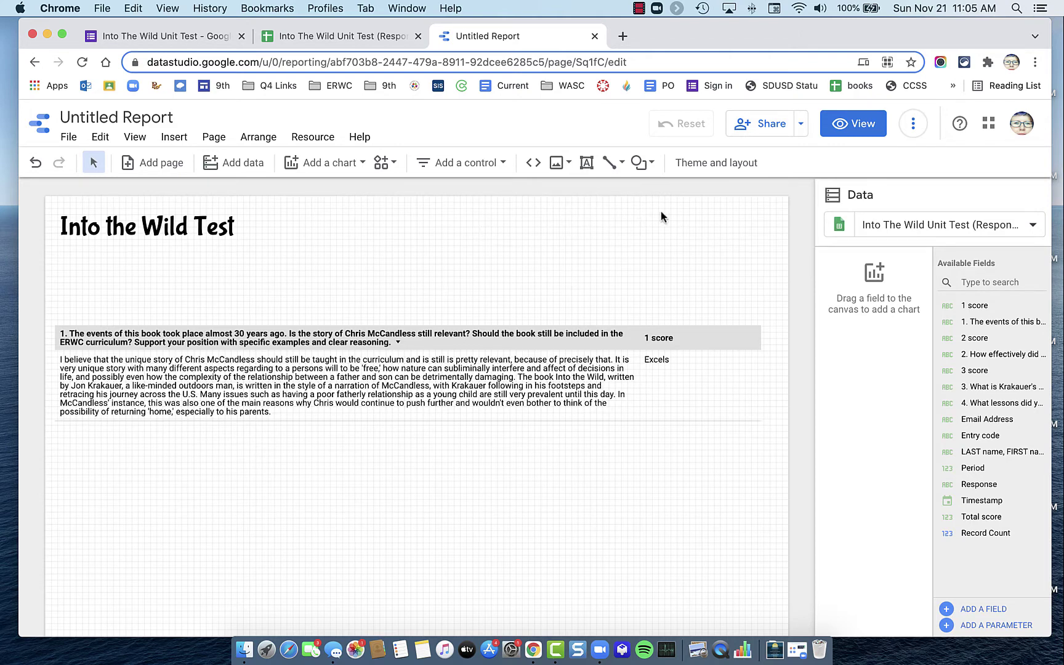
Add a table right of the title showing the student name instead of Email Address
click(317, 165)
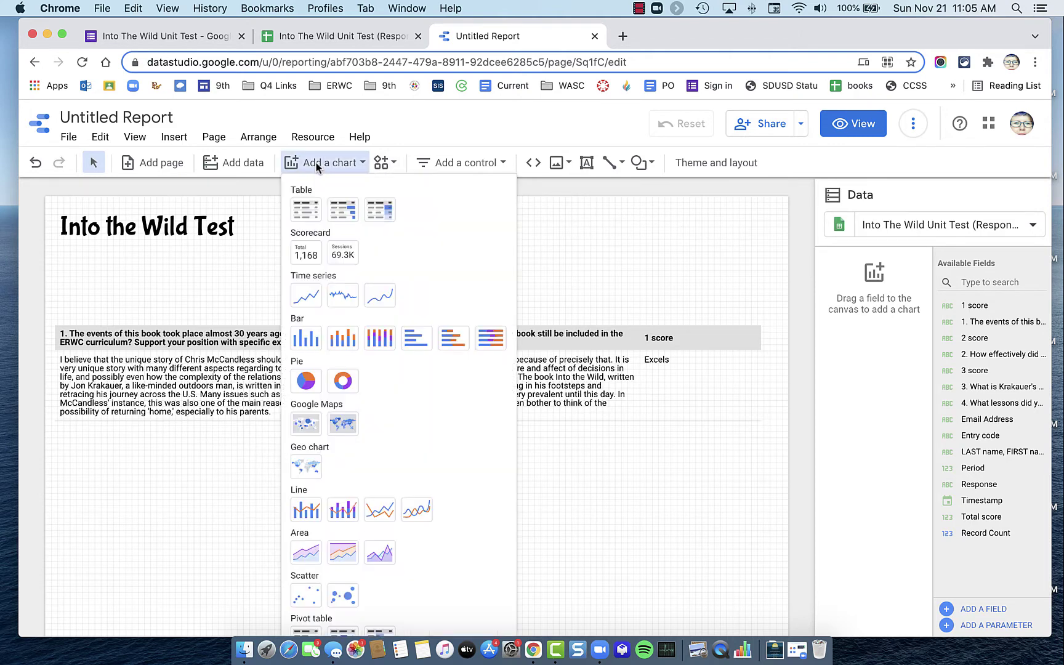
click(302, 211)
mouse_move(476, 211)
mouse_down()
mouse_move(725, 273)
mouse_move(780, 271)
mouse_move(778, 258)
mouse_up()
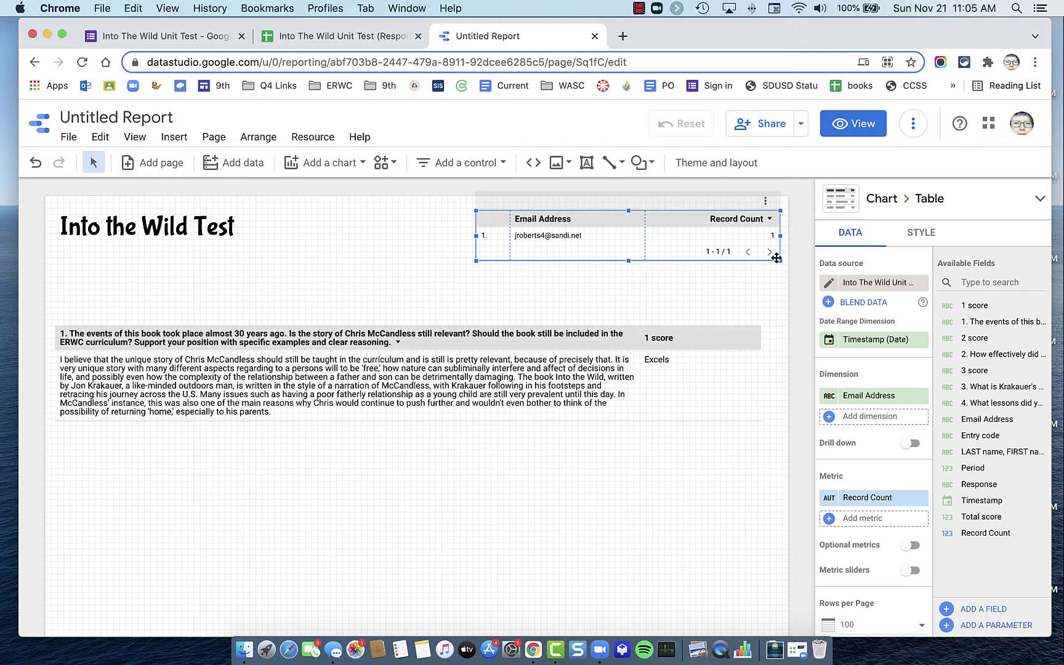
click(921, 396)
click(904, 397)
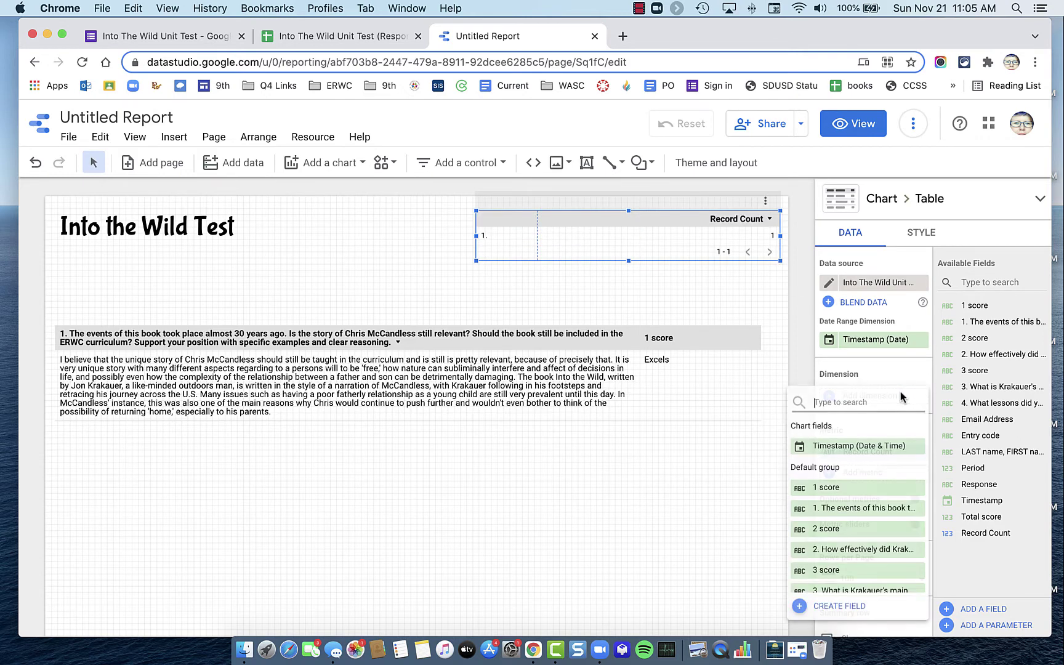
scroll(870, 497, down, 5)
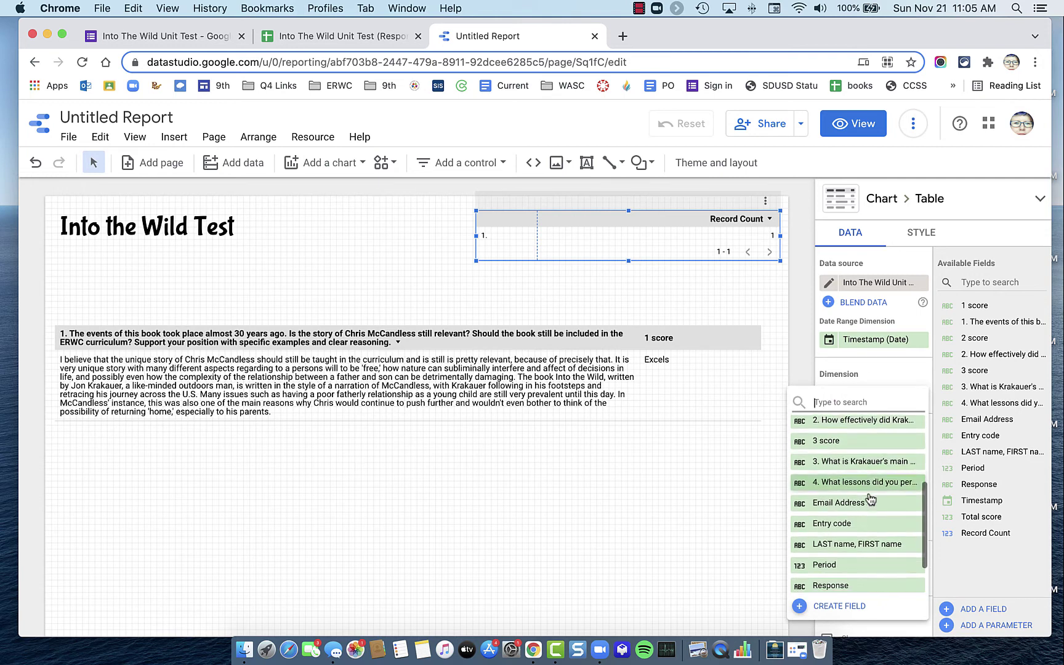
click(870, 511)
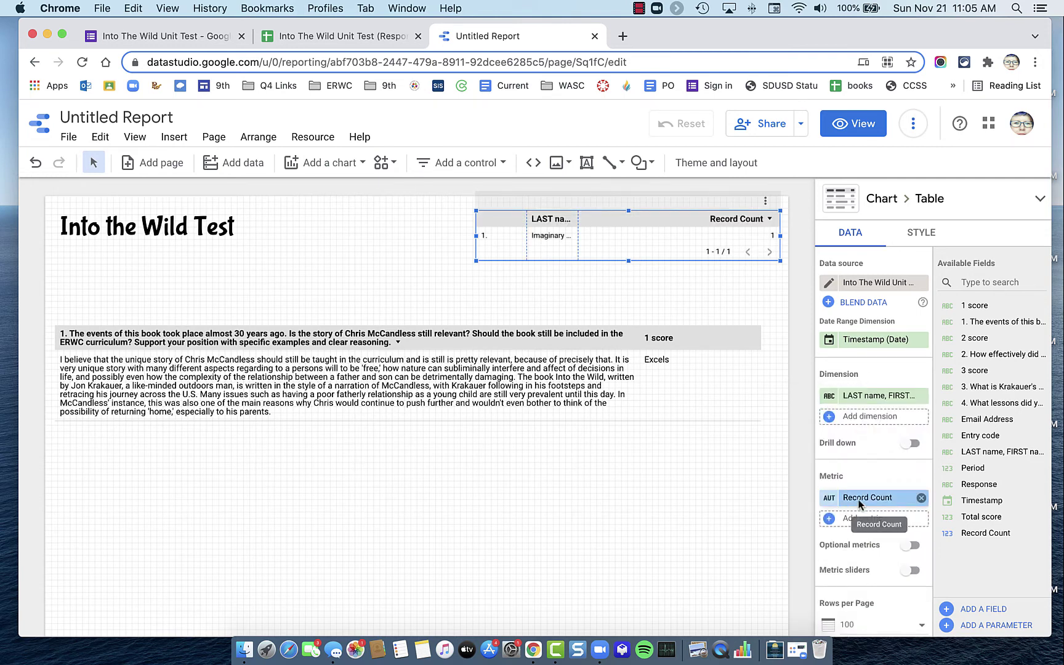
Hide the name table's row numbers, pagination and header, and remove its date range and Record Count
click(921, 234)
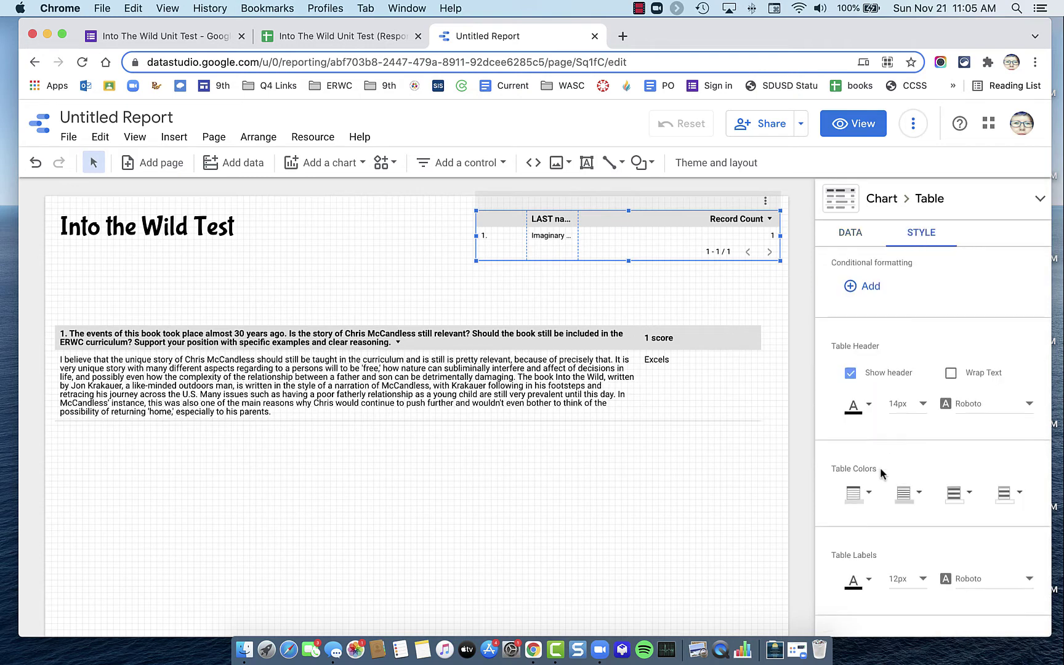
scroll(884, 475, down, 3)
click(850, 492)
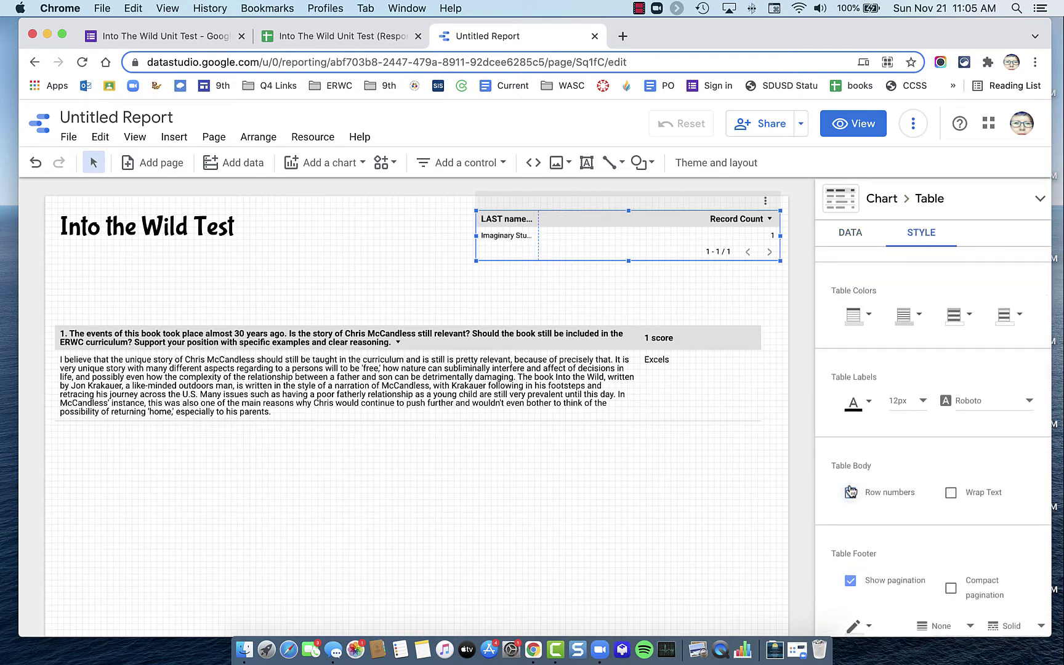
scroll(899, 533, down, 2)
click(850, 493)
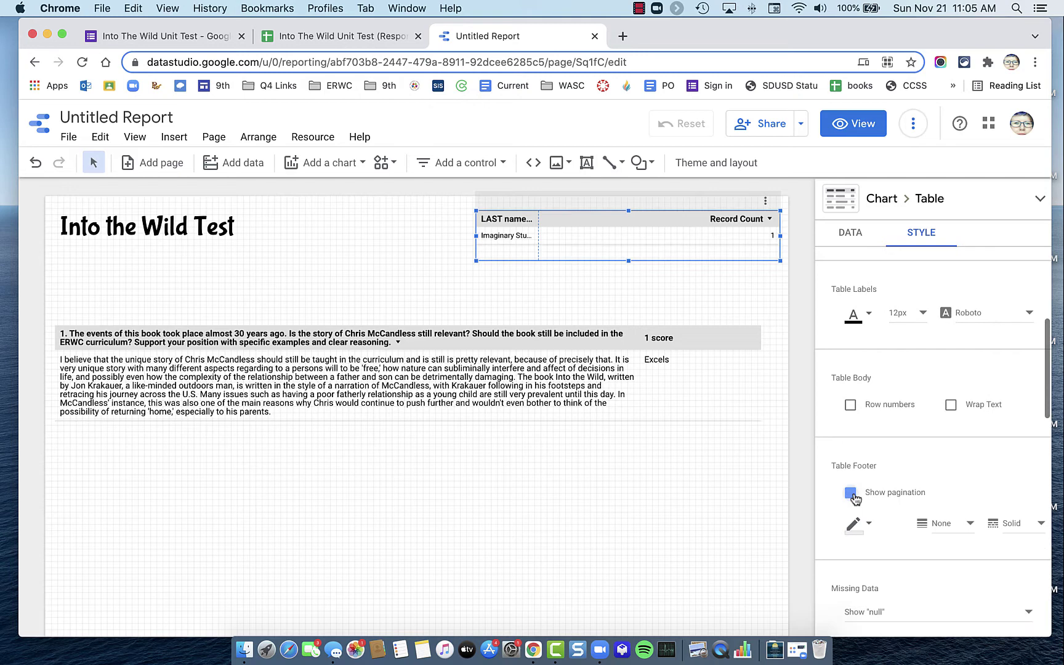
scroll(865, 468, up, 5)
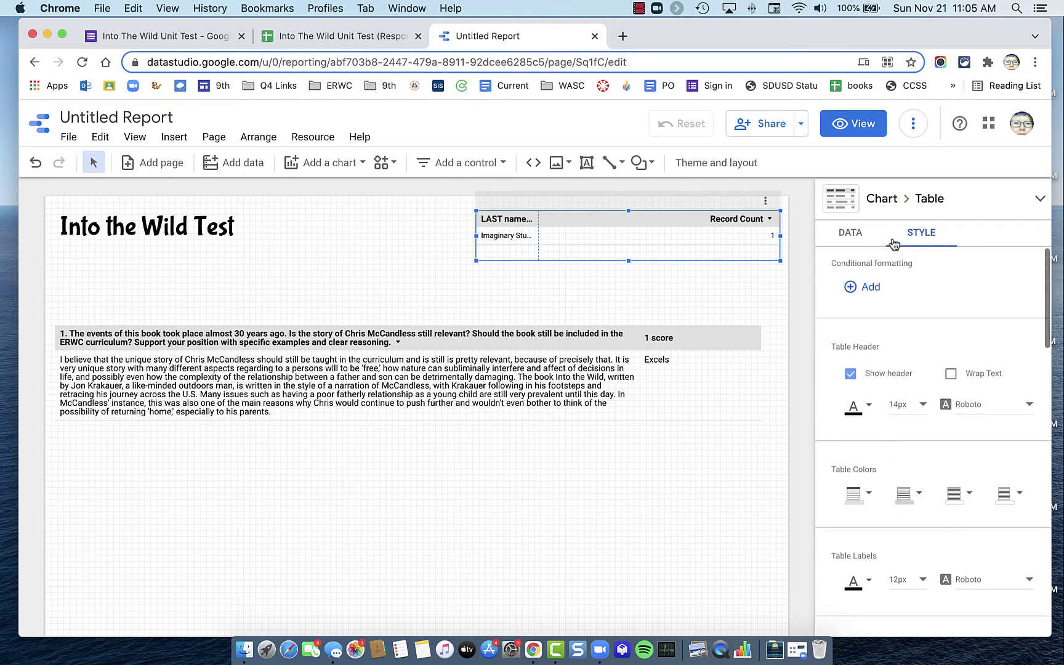
click(850, 374)
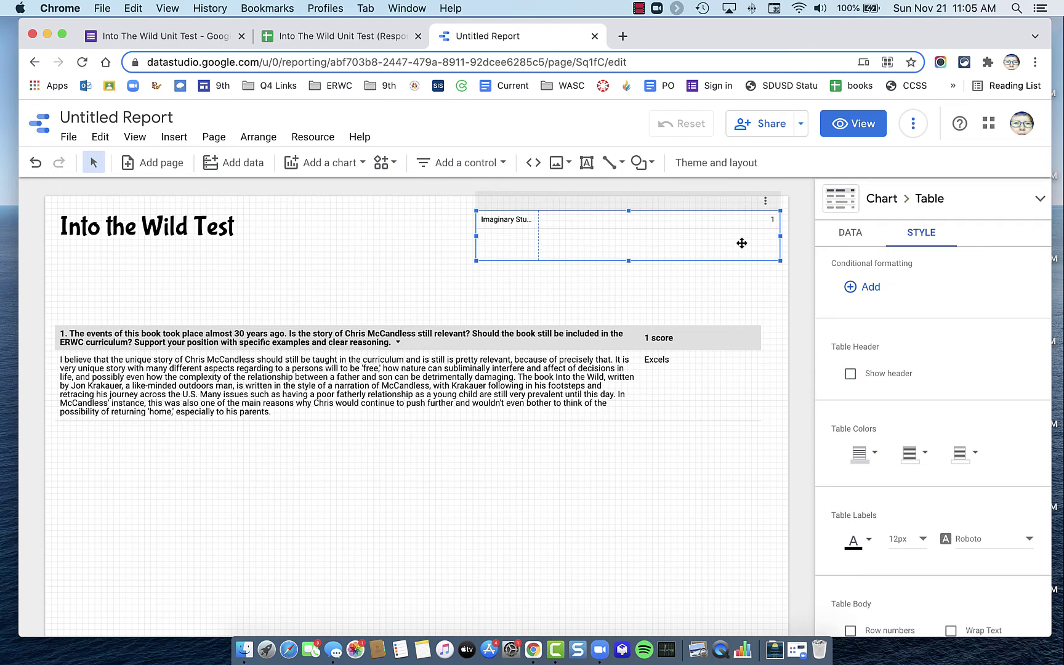
click(851, 233)
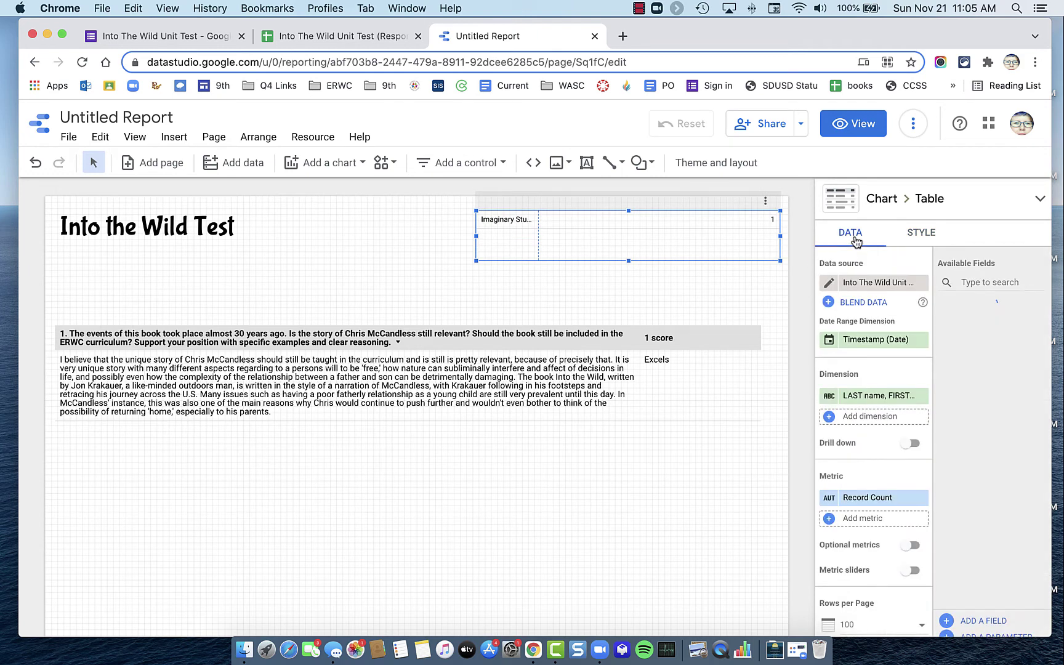
click(922, 339)
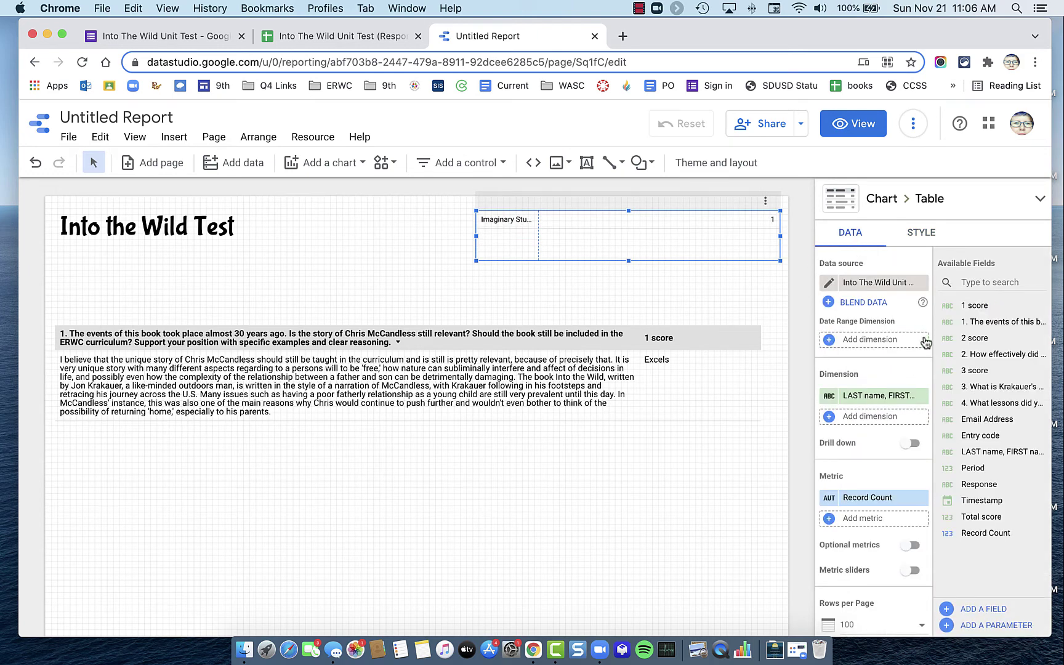
click(921, 498)
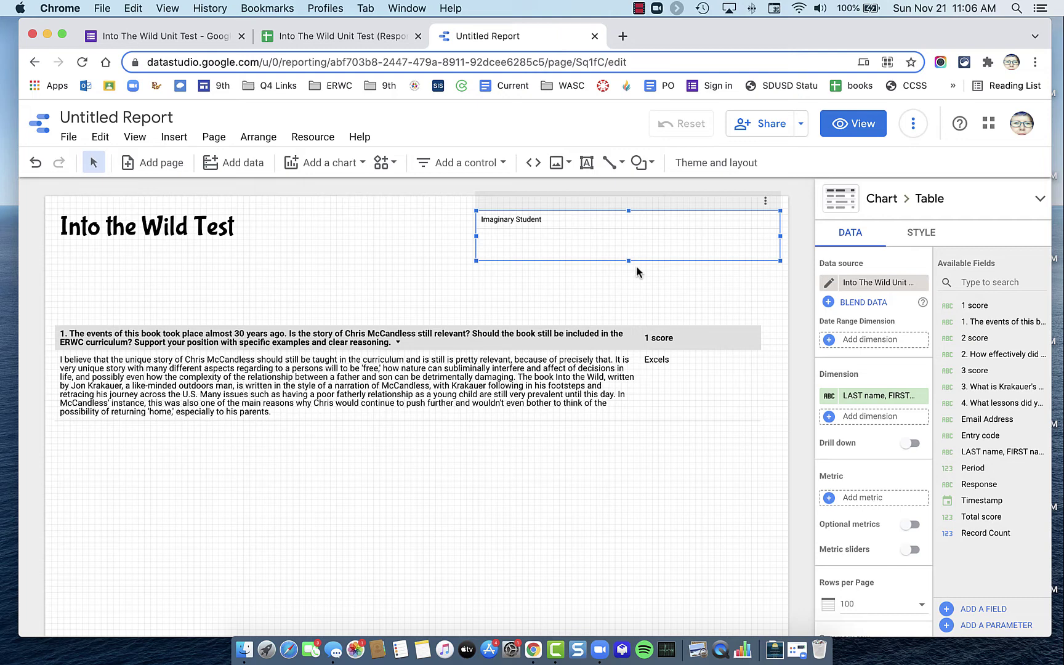
Set the name table's label font size to 36px
click(922, 233)
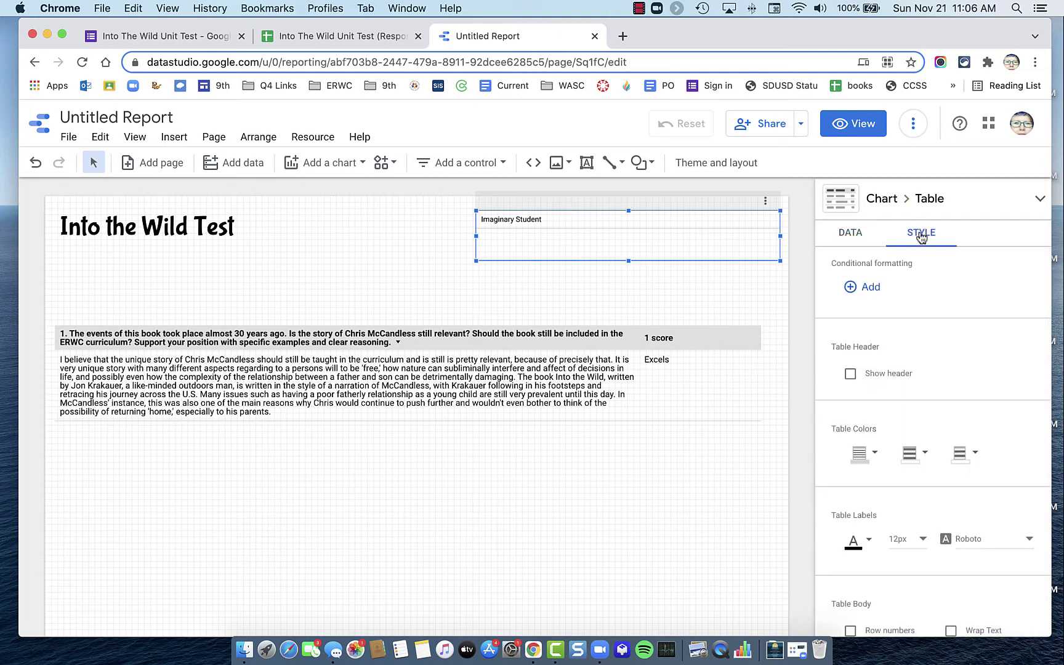
scroll(931, 452, down, 3)
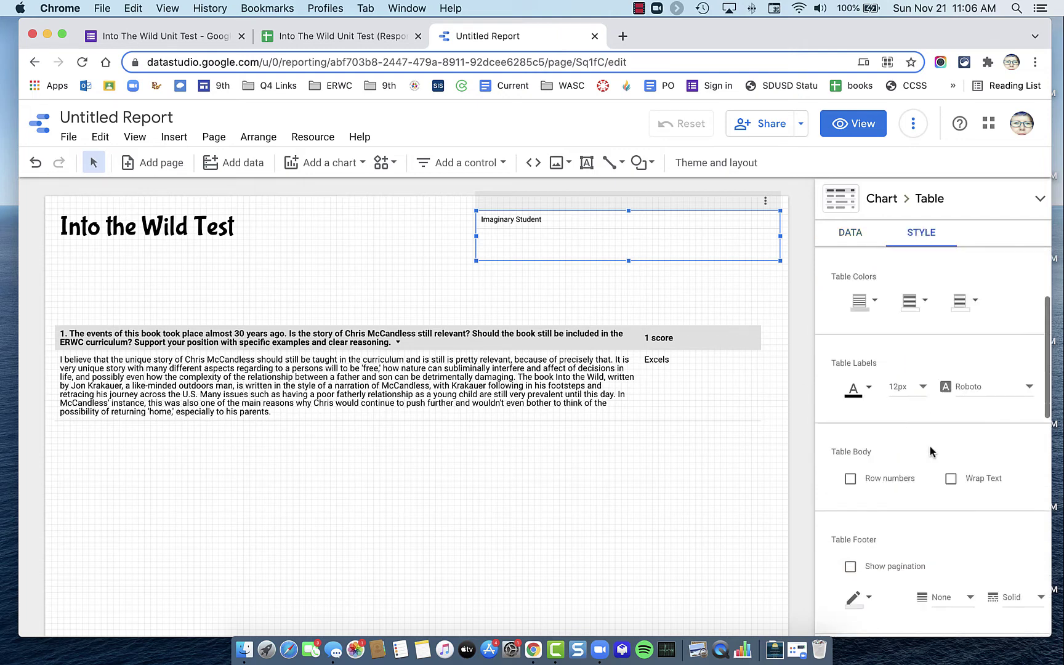
click(917, 383)
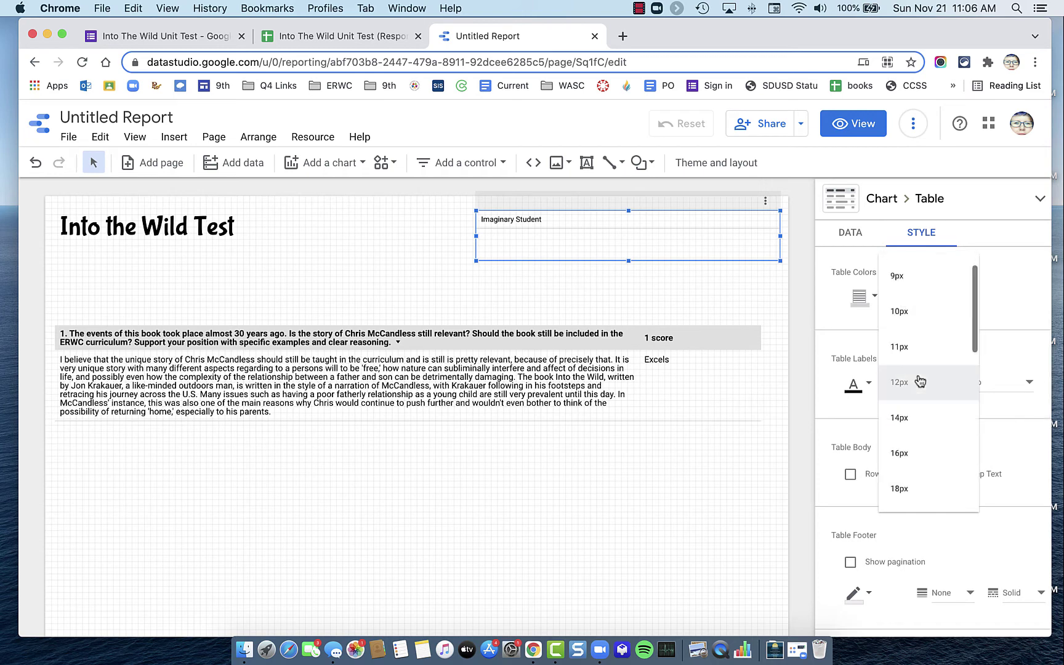
click(919, 486)
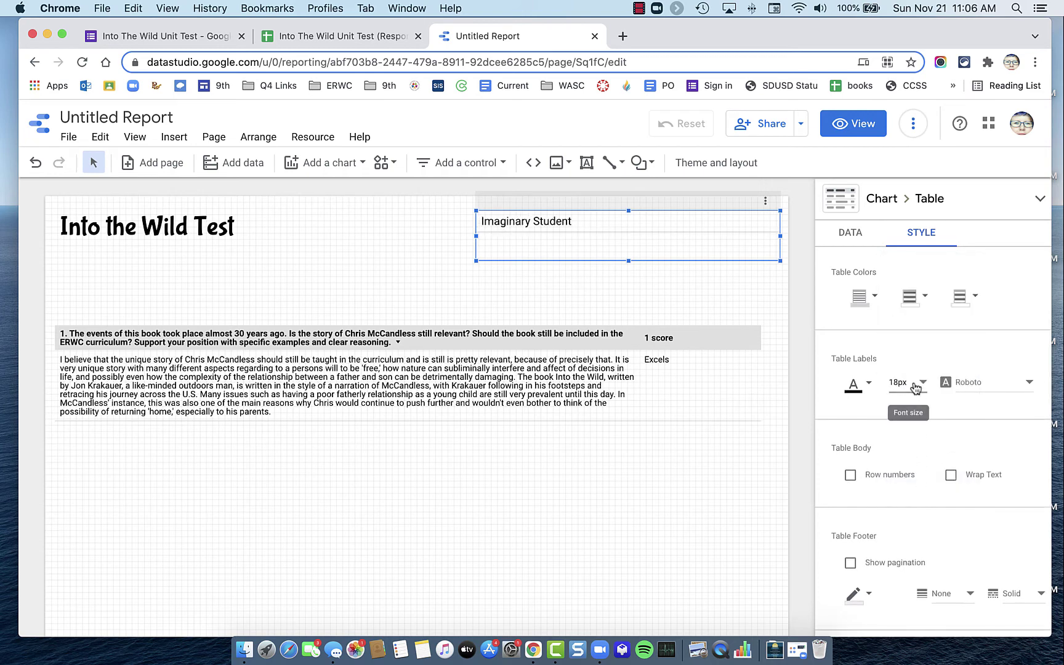
click(915, 385)
click(910, 490)
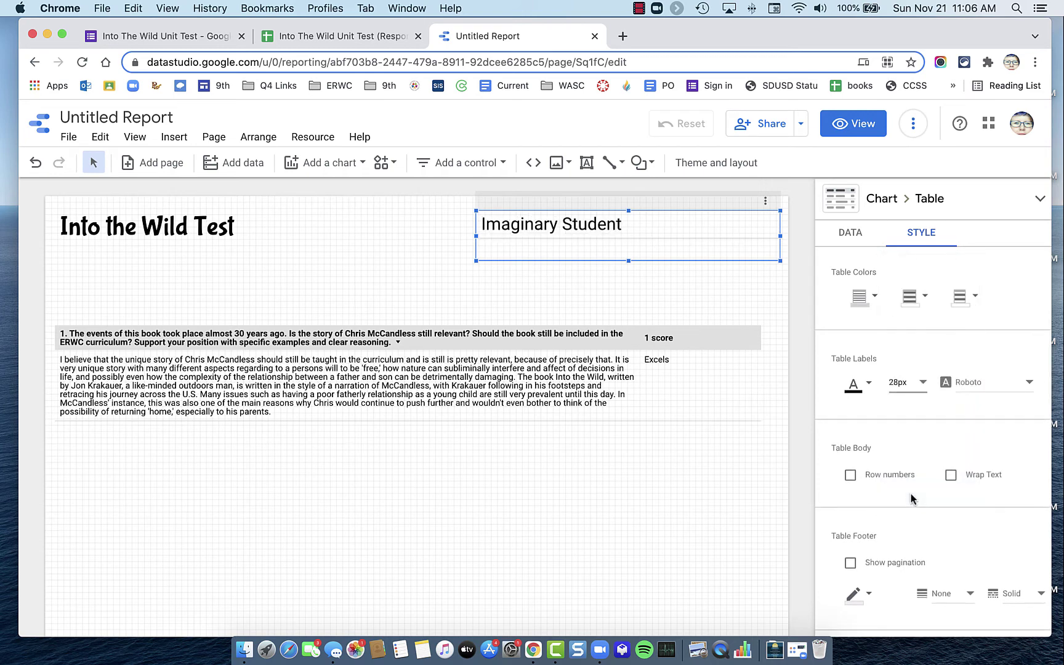
click(908, 389)
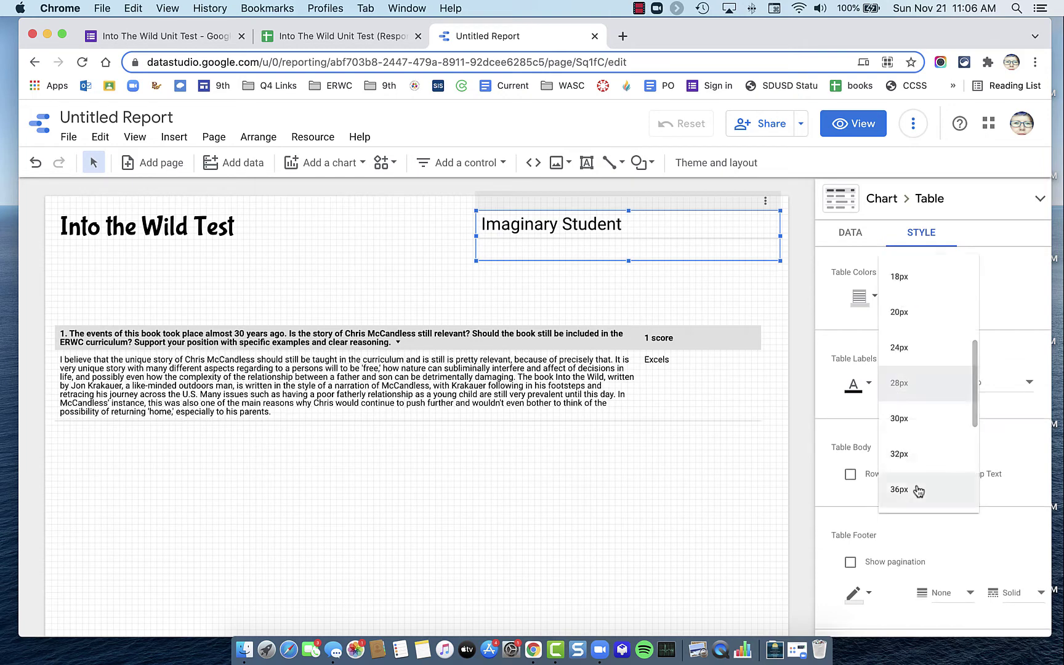
click(917, 490)
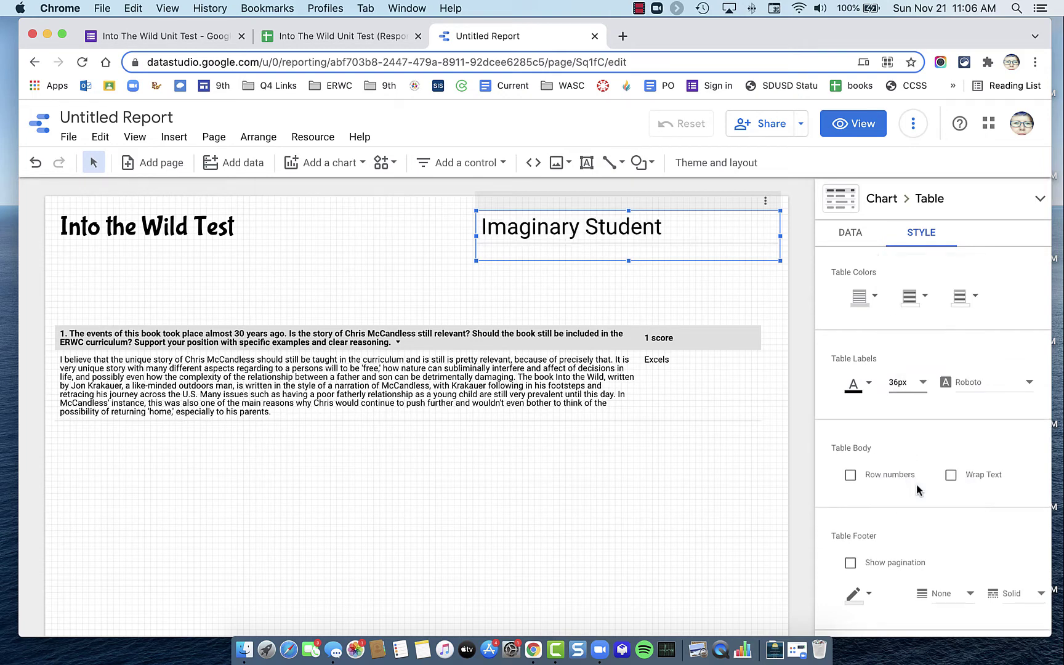
click(735, 530)
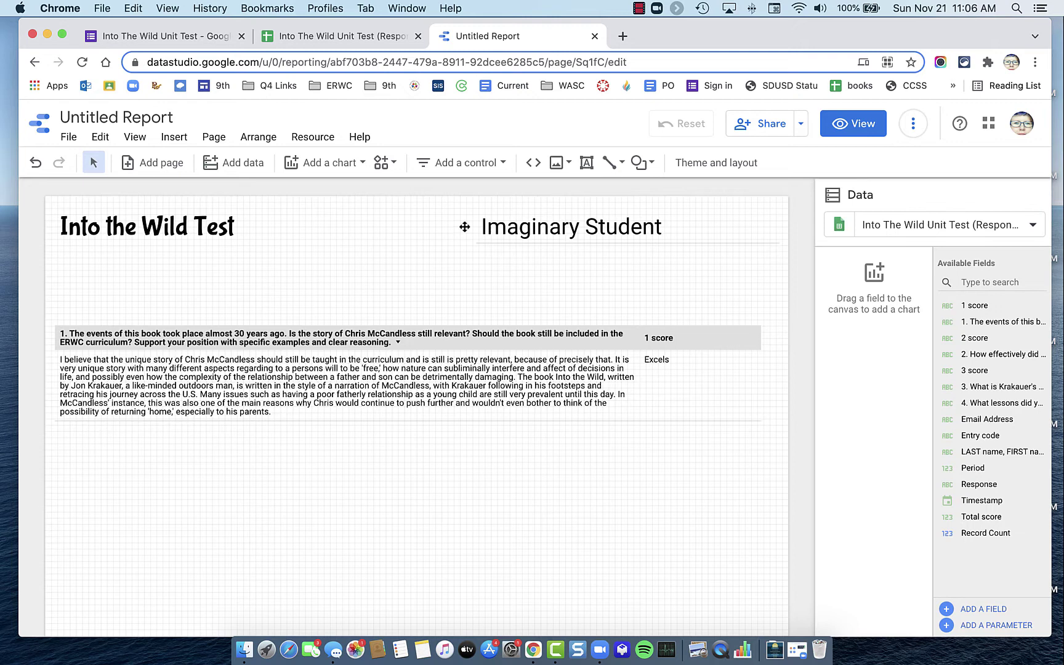
Move the name box right and narrow it, then move the question 1 table up
click(572, 228)
drag(572, 228, 605, 229)
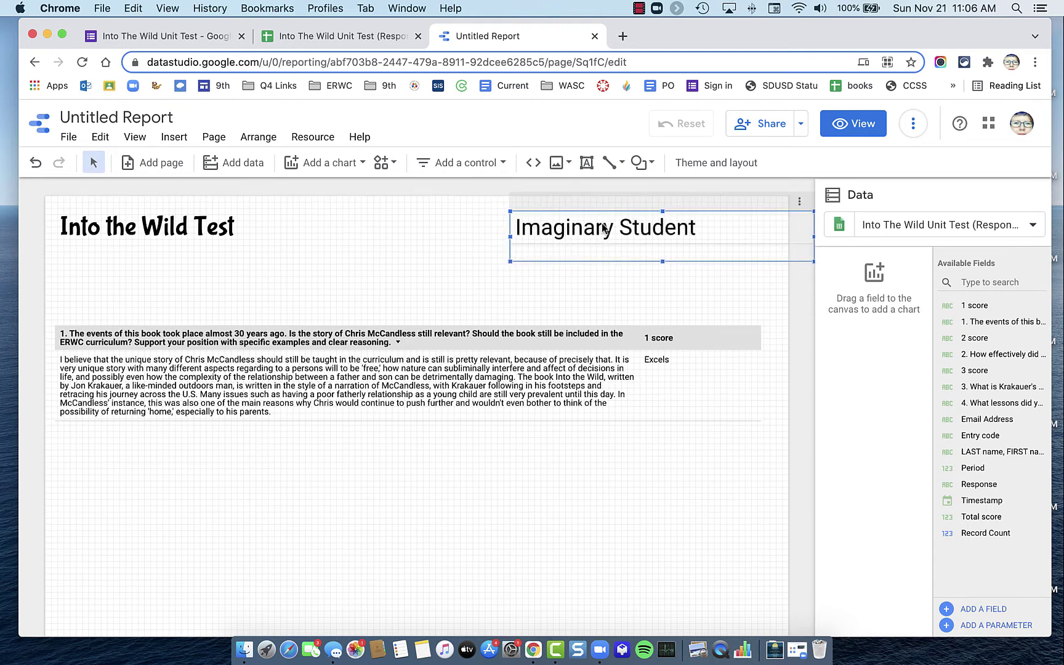
drag(813, 236, 731, 237)
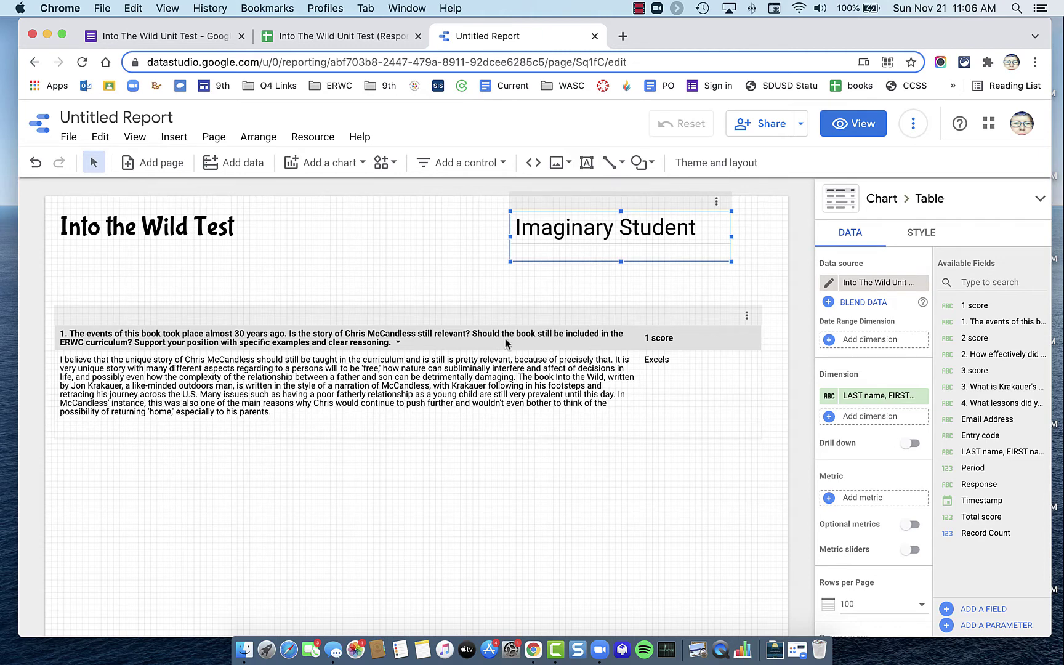
drag(505, 342, 506, 296)
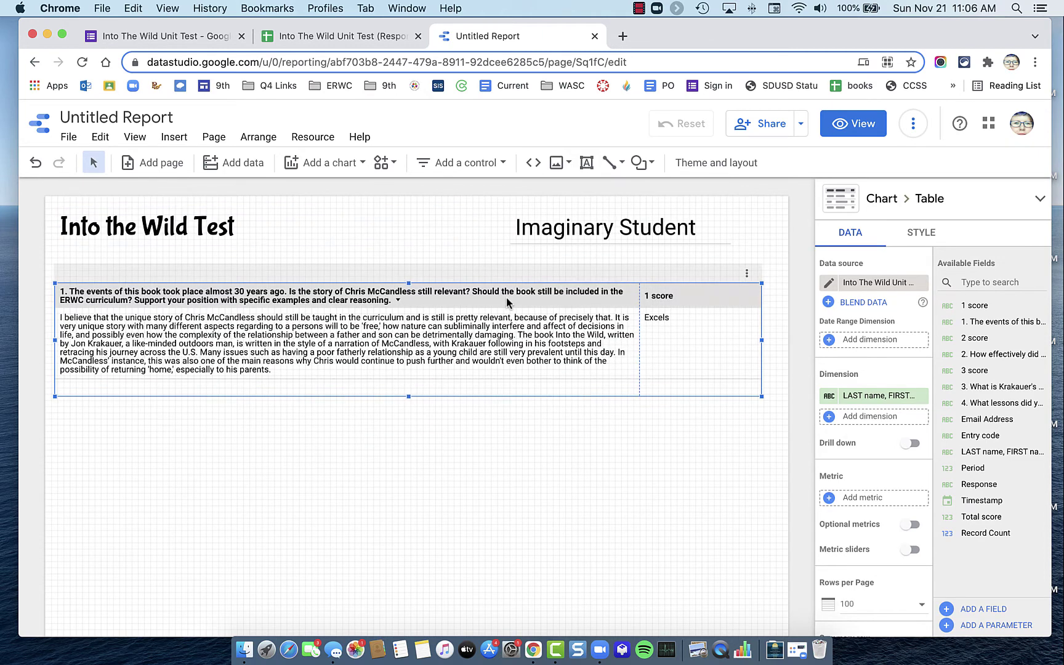
click(527, 444)
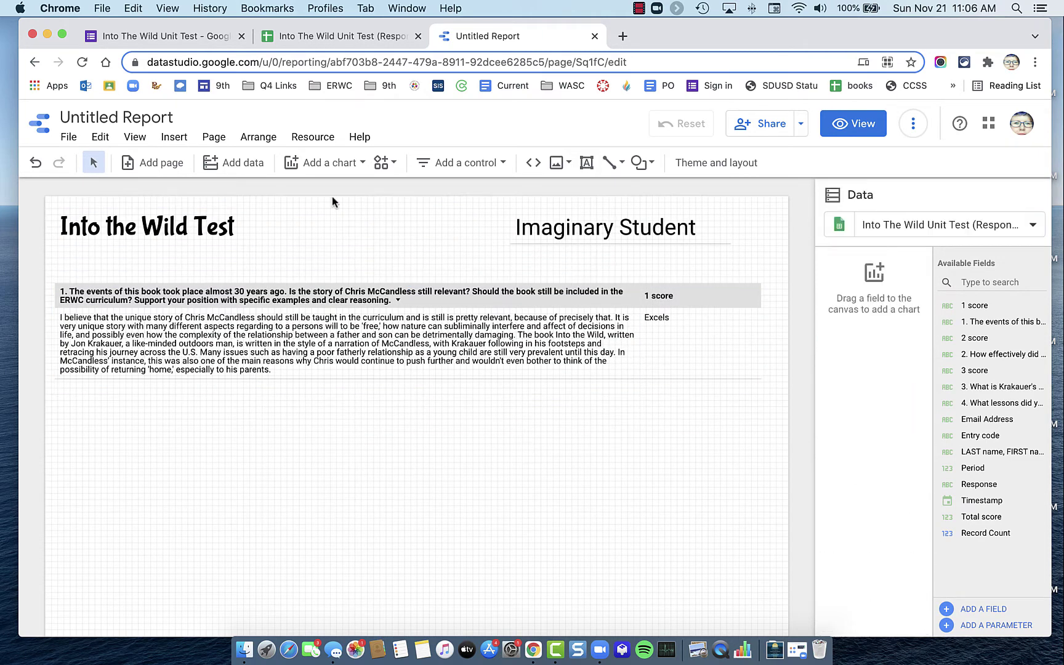
Insert a test table below the question table, then delete it
click(326, 164)
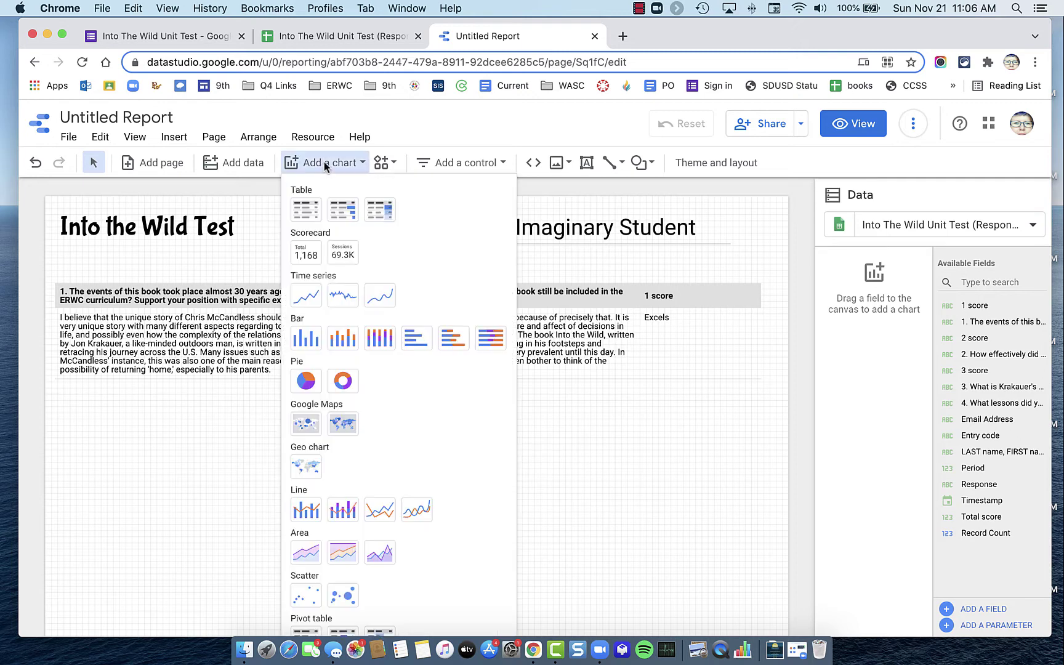
click(304, 212)
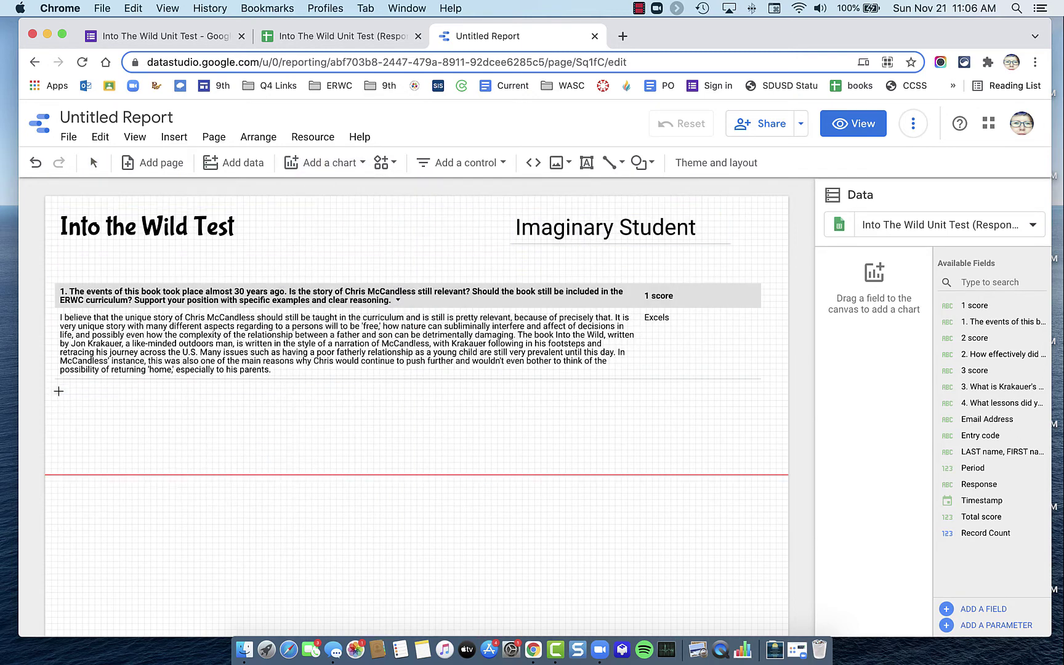
mouse_move(59, 391)
mouse_down()
mouse_move(511, 517)
mouse_move(762, 485)
mouse_up()
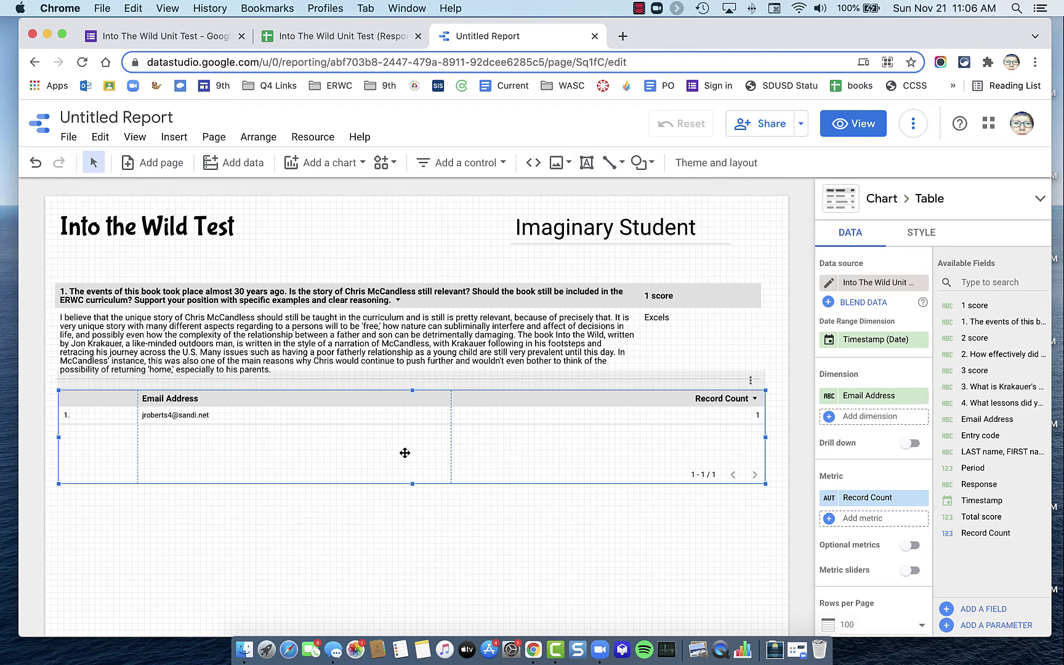
key(Delete)
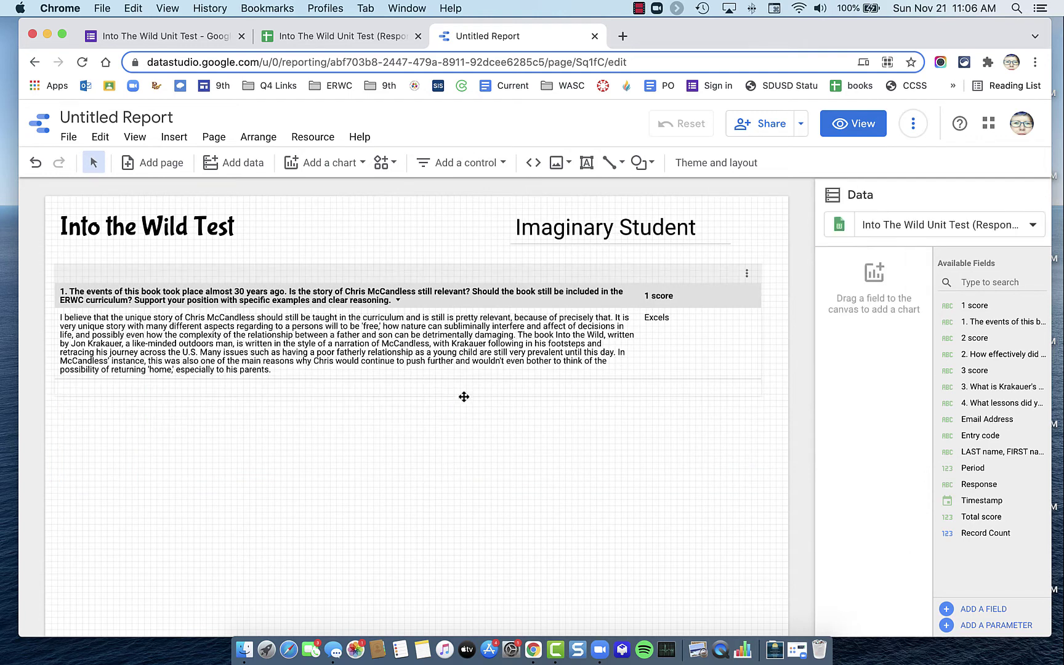
Duplicate the question 1 table and place the copy directly below it
click(503, 296)
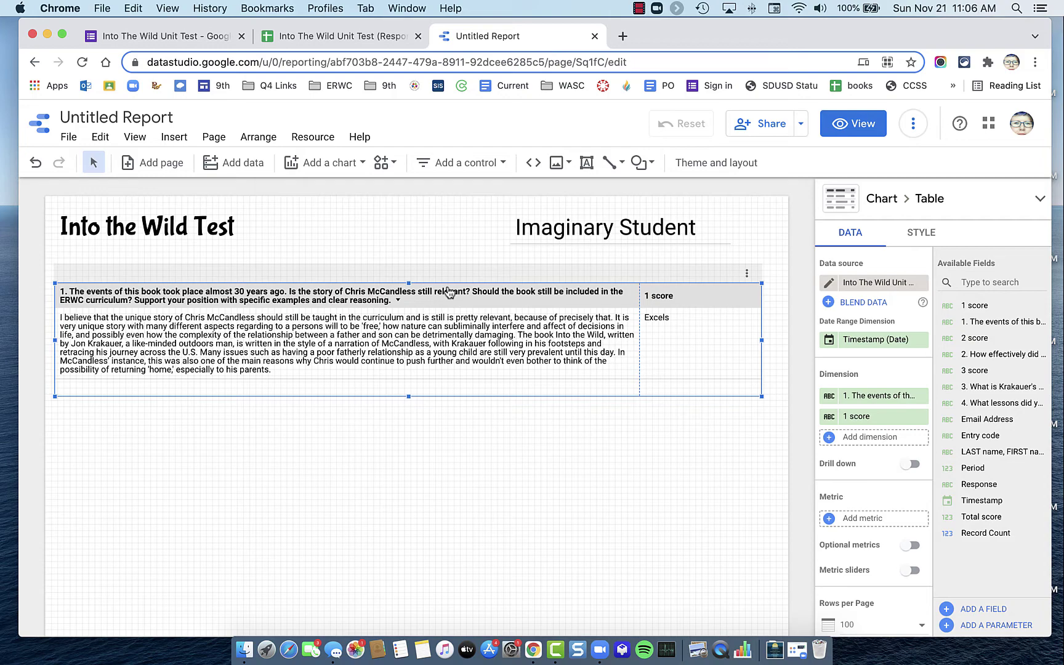
right_click(449, 292)
click(454, 308)
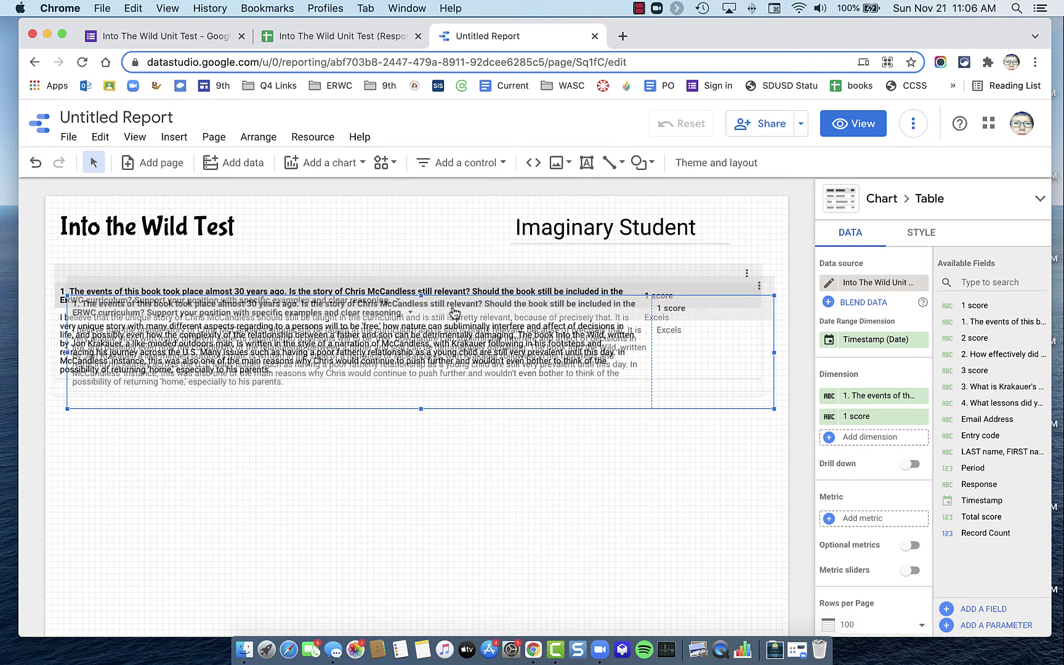
drag(473, 311, 463, 398)
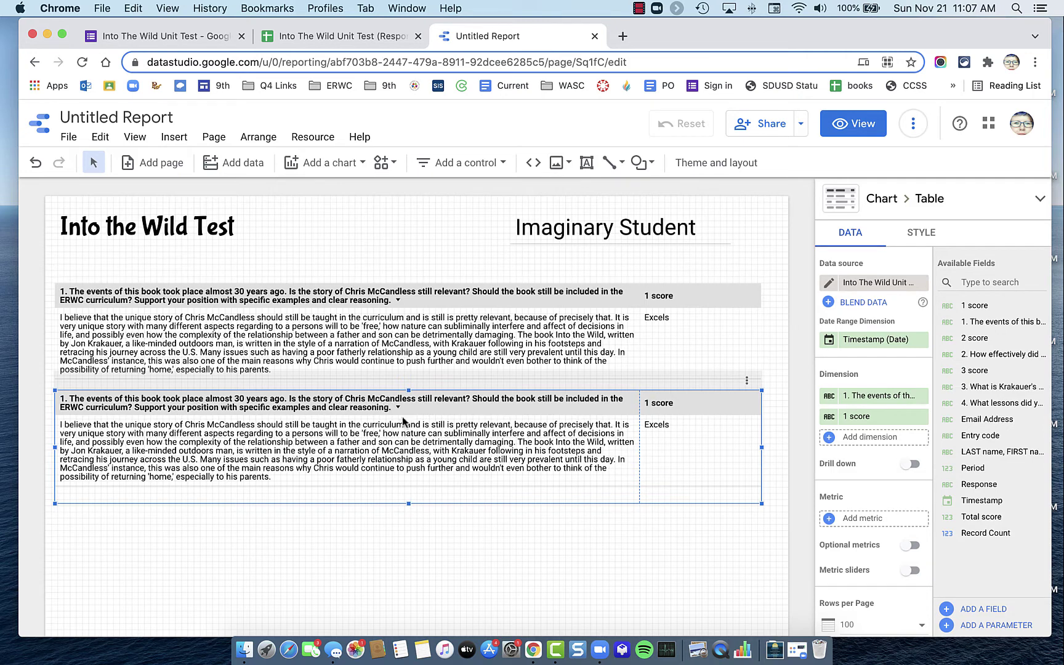
Change the copy's dimensions to question 2 and 2 score, and widen its question column
click(923, 396)
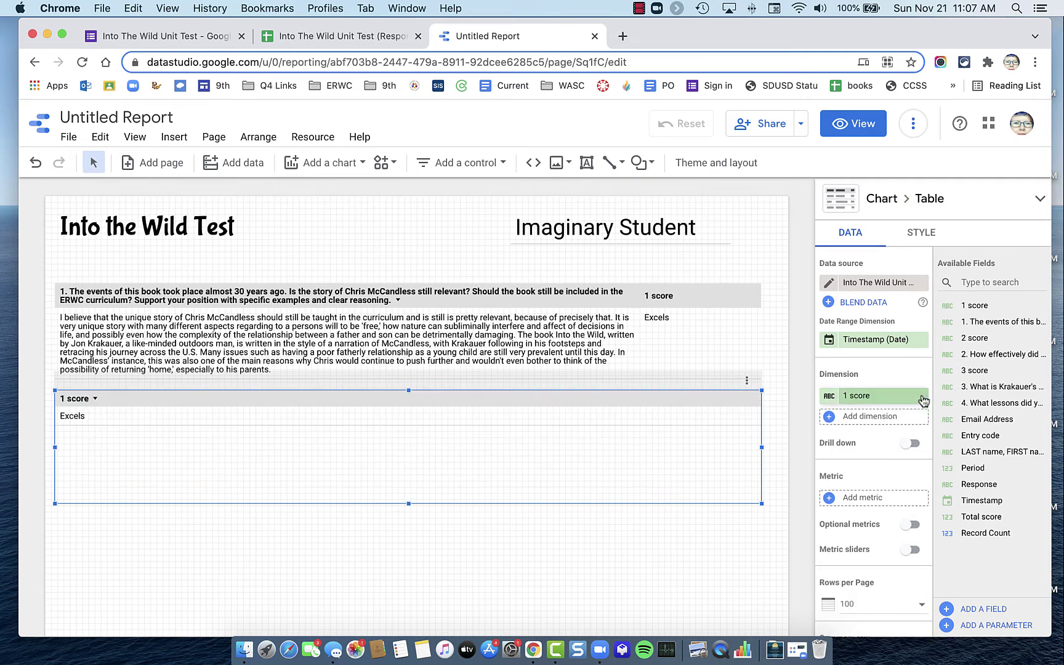
click(909, 421)
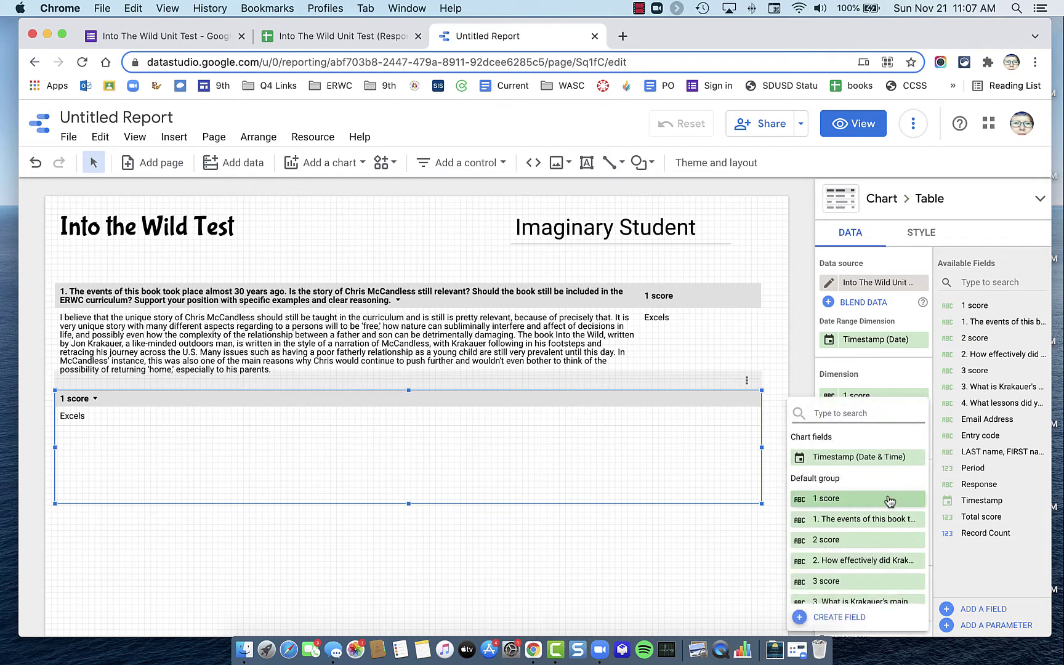
click(884, 522)
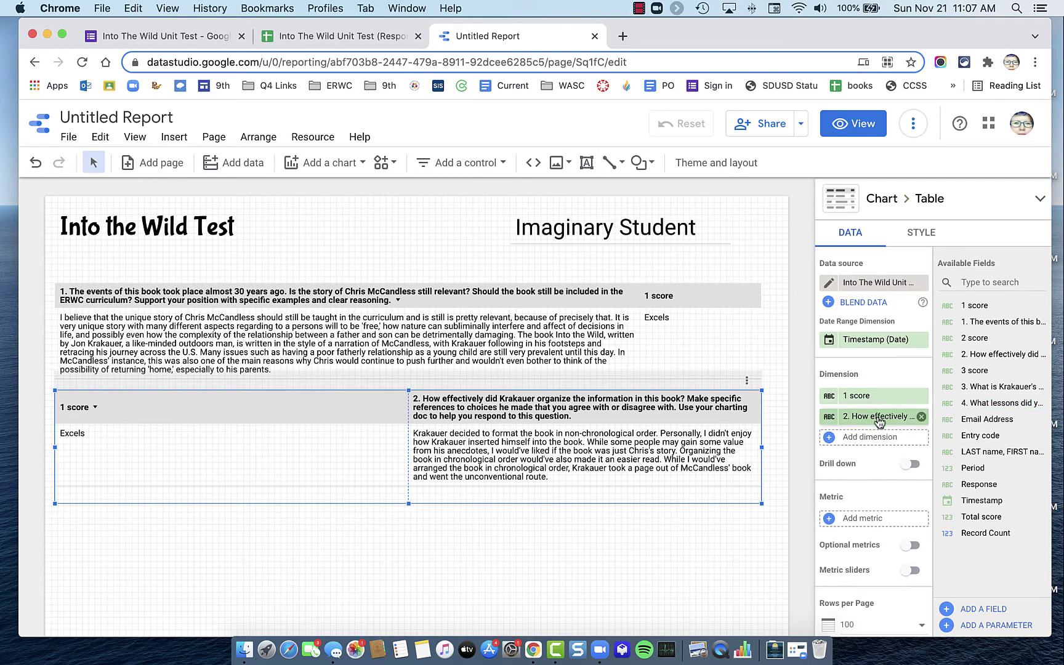
drag(878, 421, 878, 394)
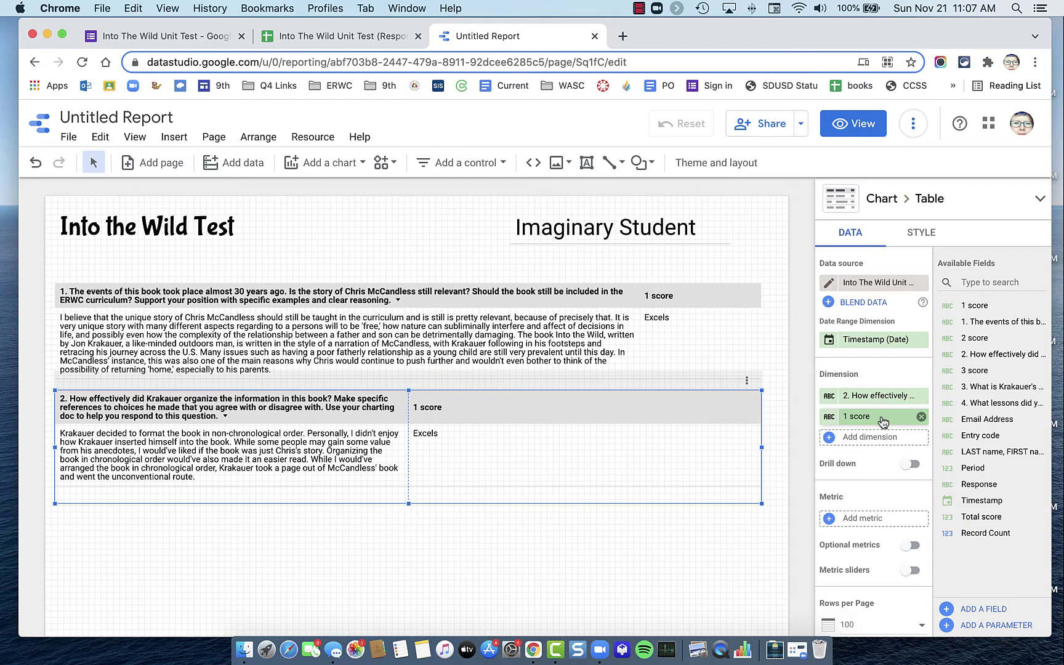
click(922, 417)
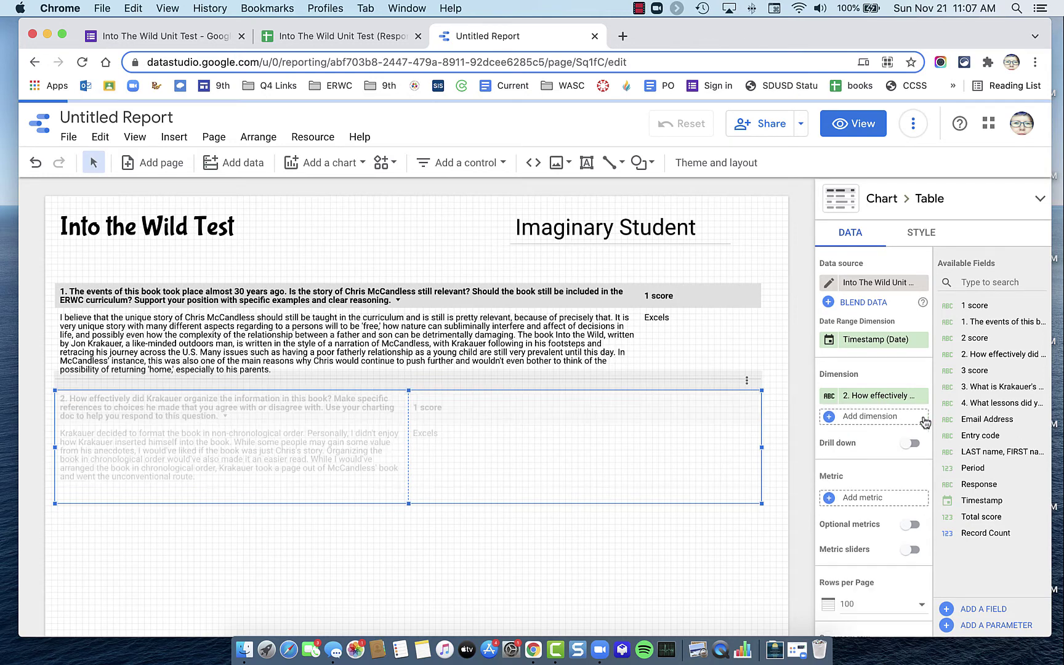
click(865, 416)
click(847, 539)
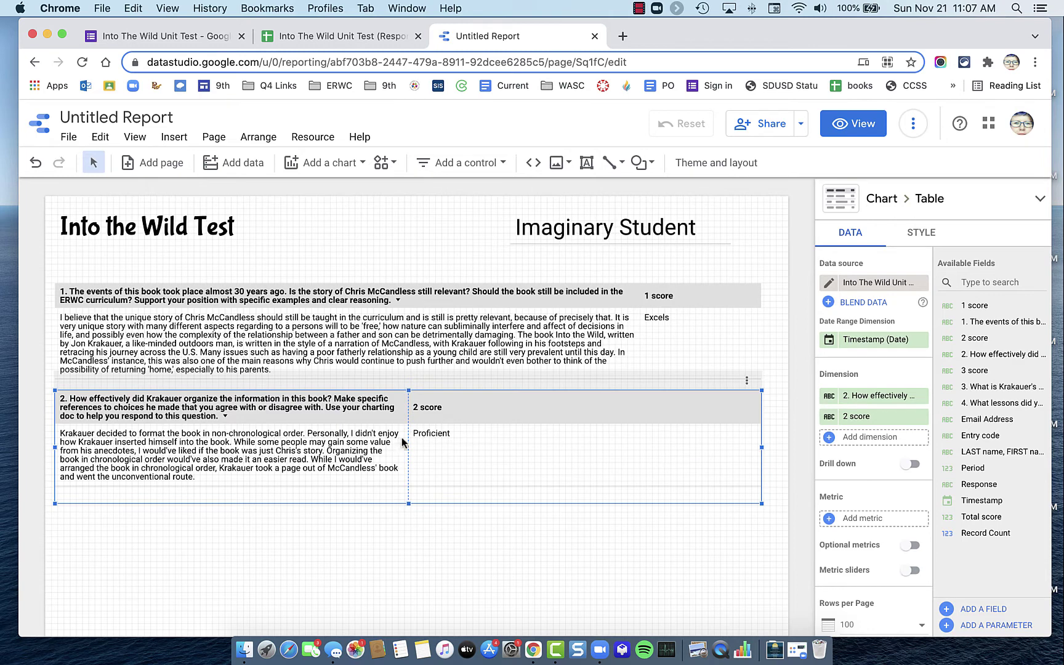
drag(408, 441, 643, 430)
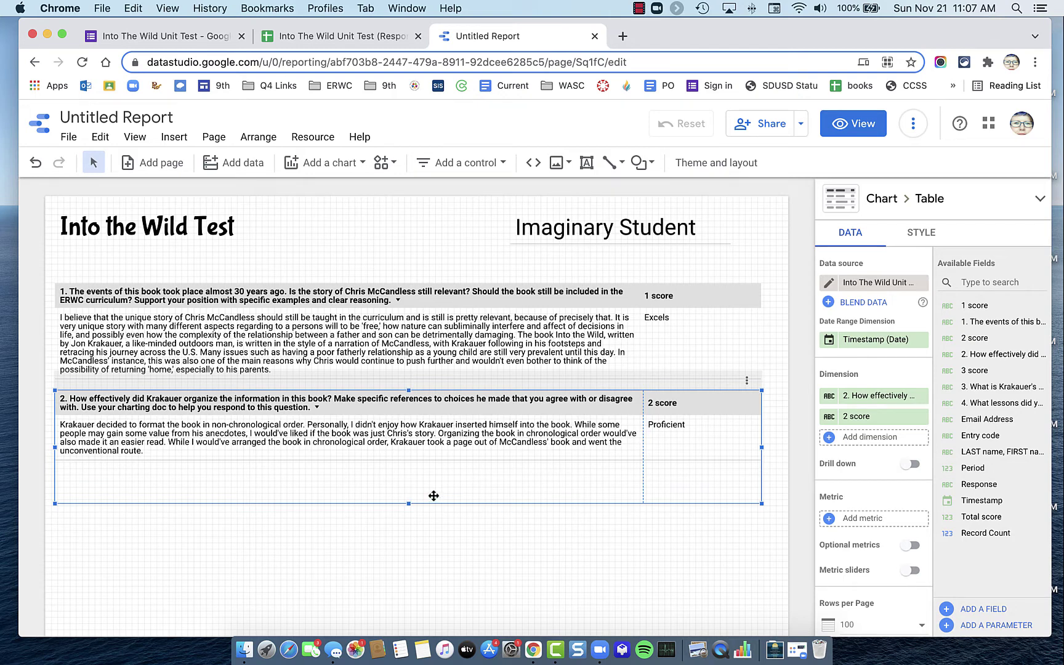
click(461, 570)
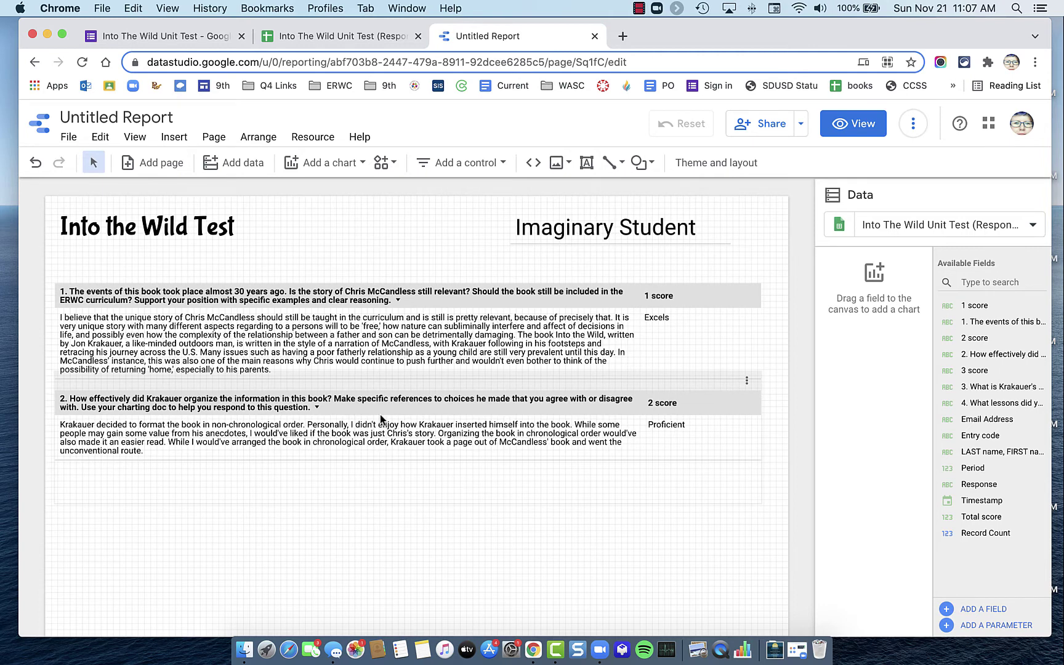
Duplicate the question 2 table and place the copy directly below it
click(402, 405)
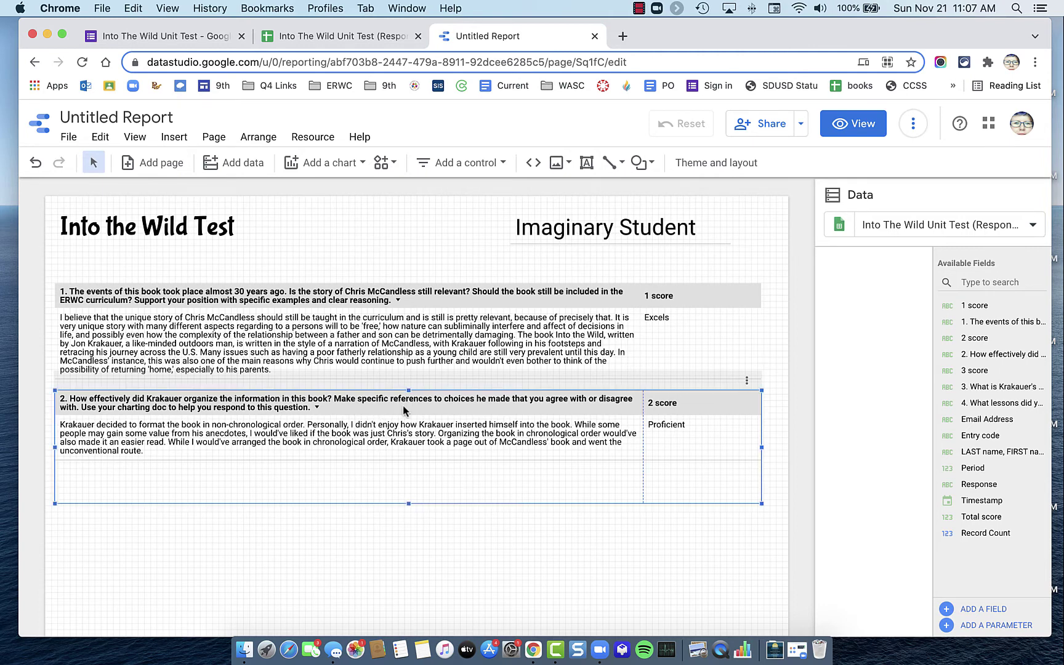
right_click(402, 404)
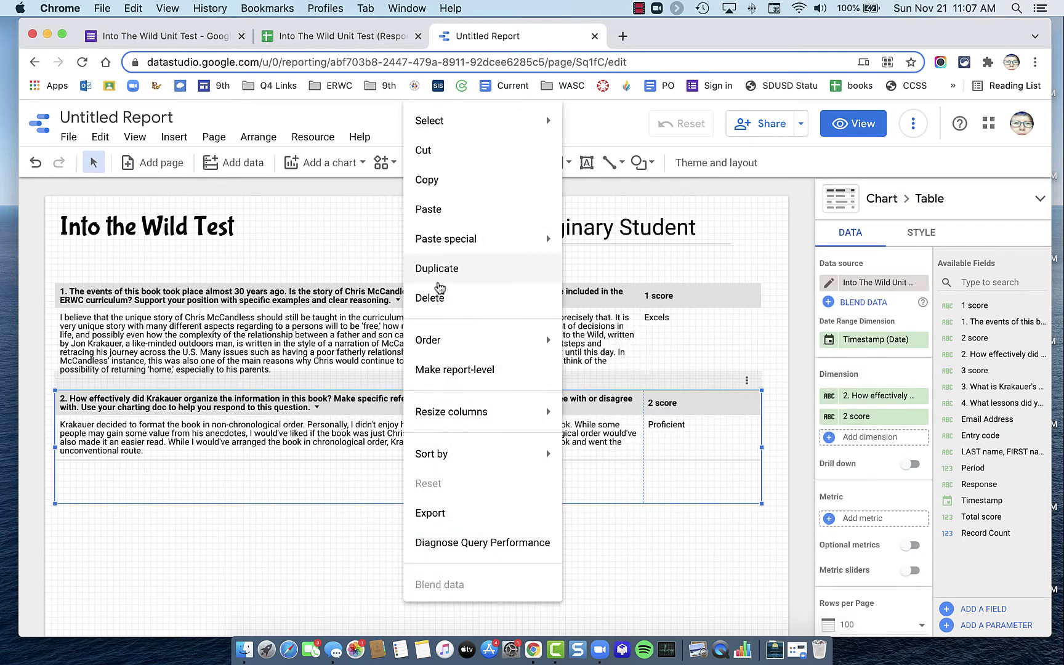
click(441, 268)
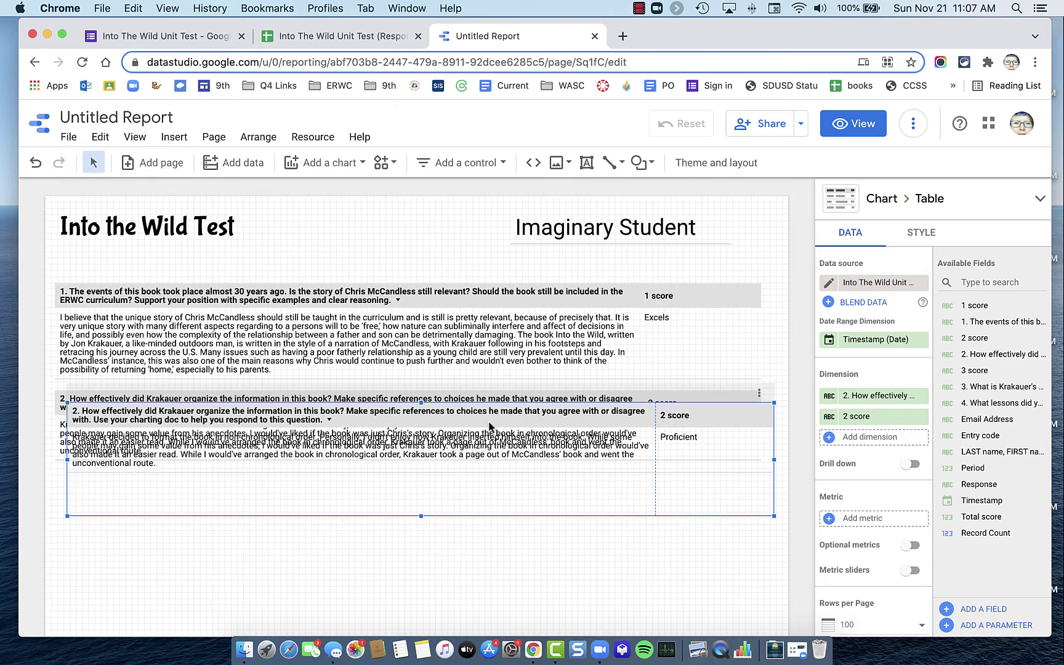
drag(489, 425, 477, 487)
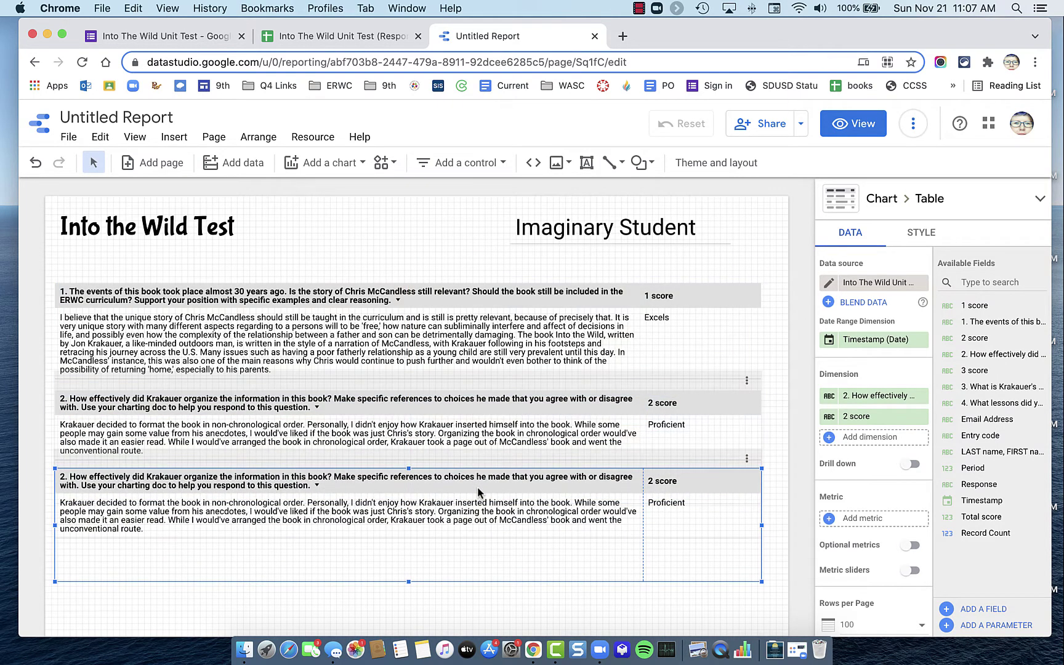
Add question 3 as a dimension and make it the copy's first column
click(856, 520)
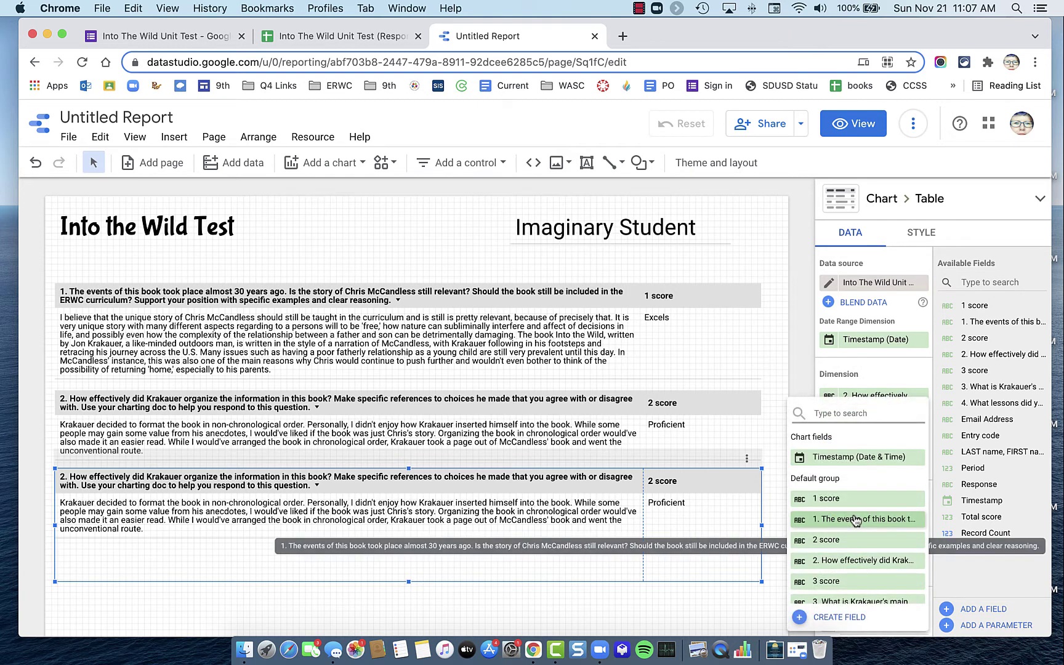
click(849, 564)
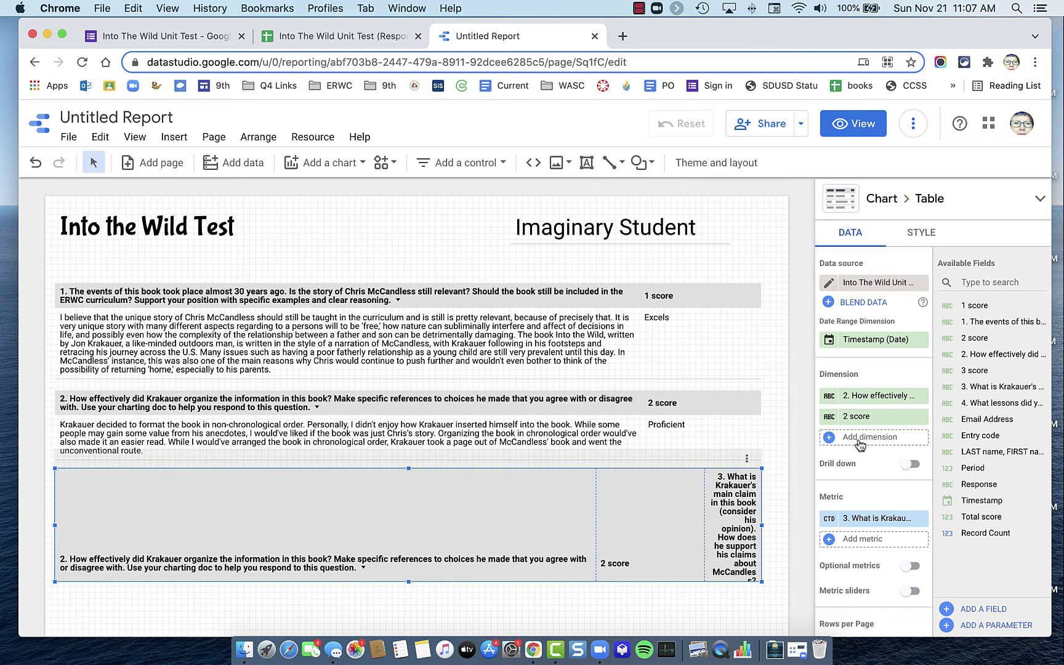
click(922, 519)
click(868, 442)
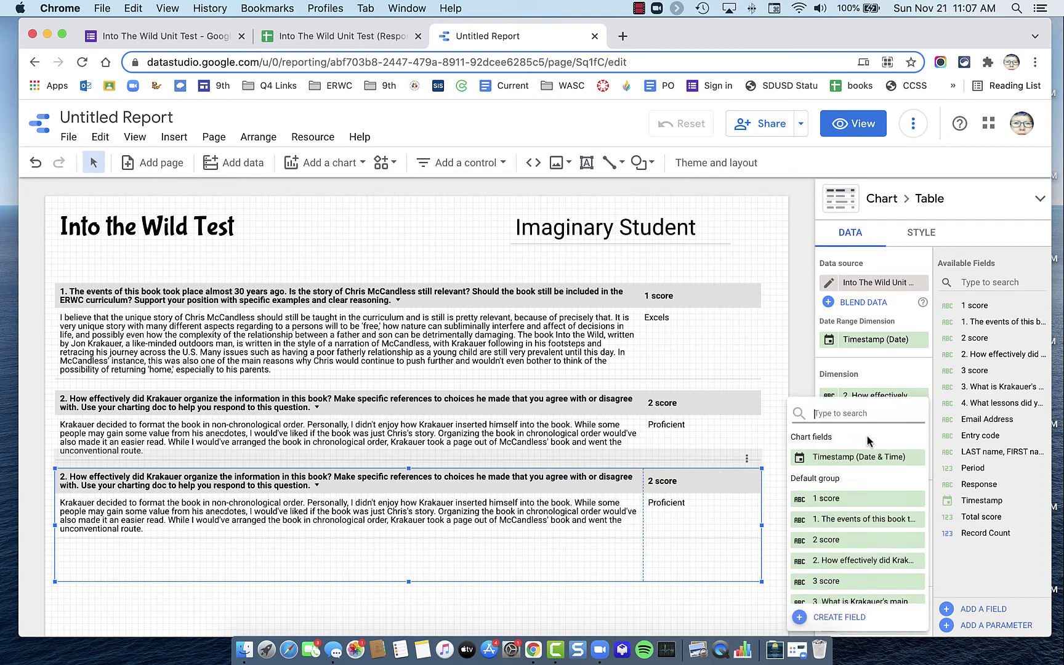
scroll(856, 523, down, 2)
click(847, 537)
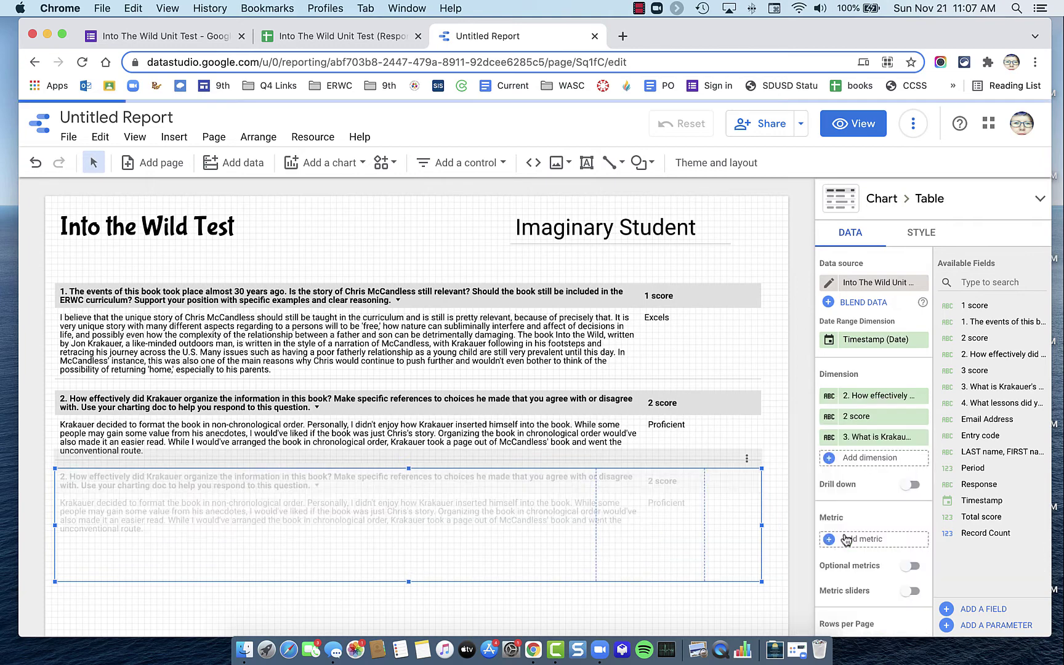
drag(862, 437, 875, 398)
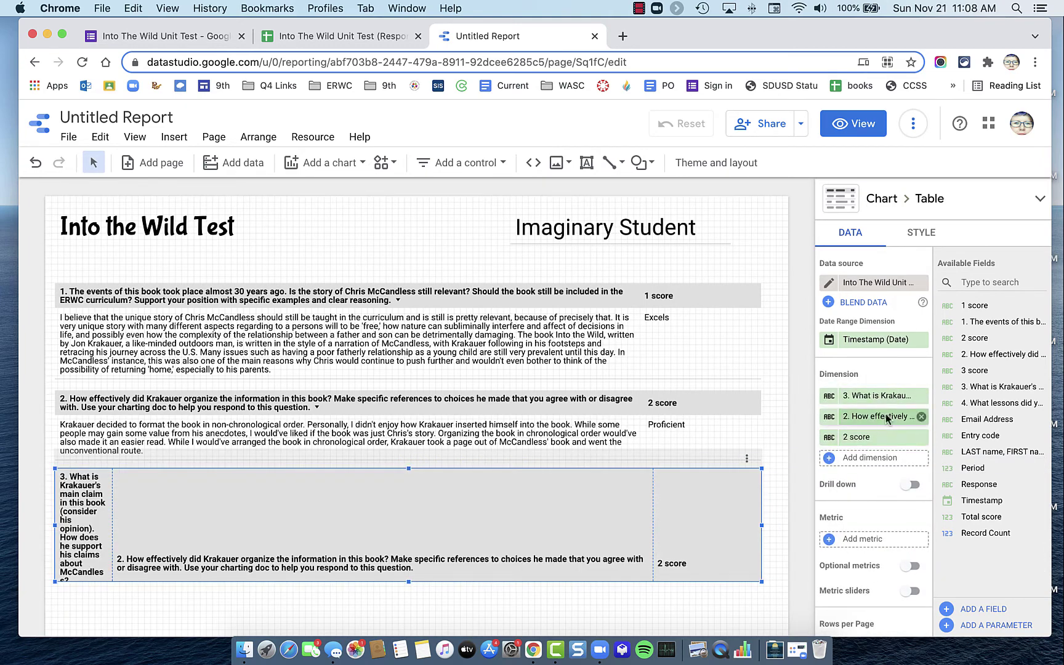
Swap question 2 and 2 score for 3 score, widen the answer column, and shorten the table
click(921, 416)
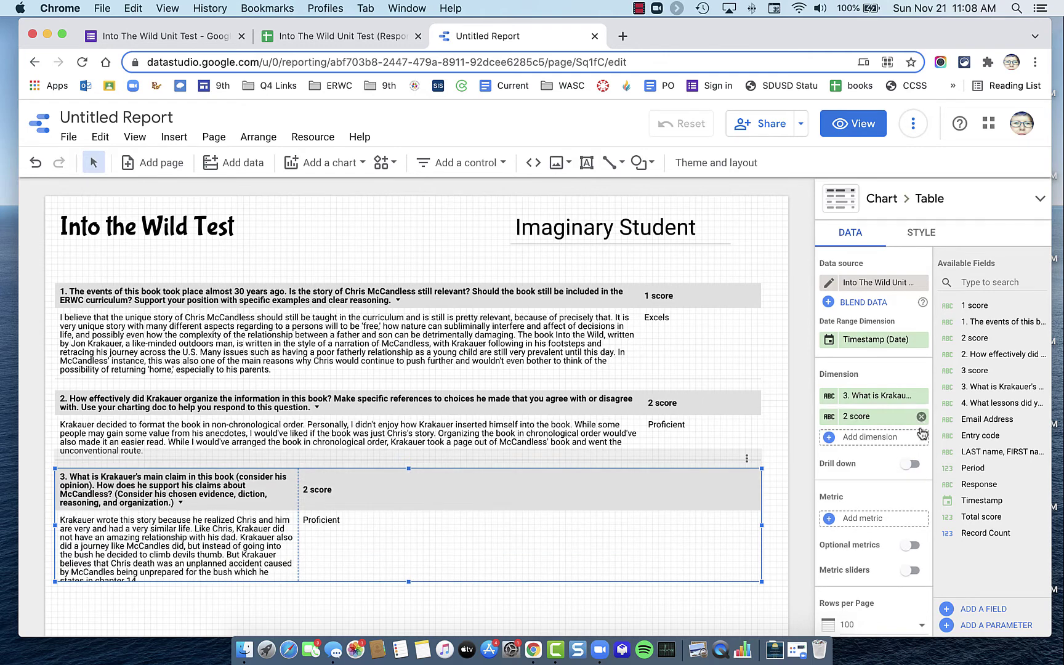
click(921, 418)
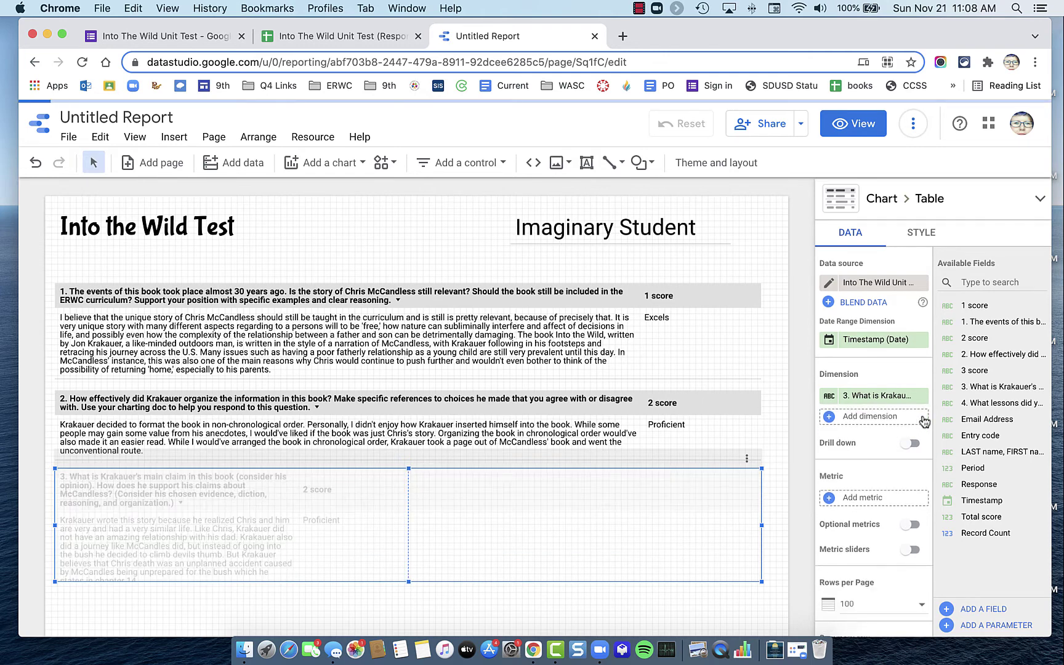
click(866, 416)
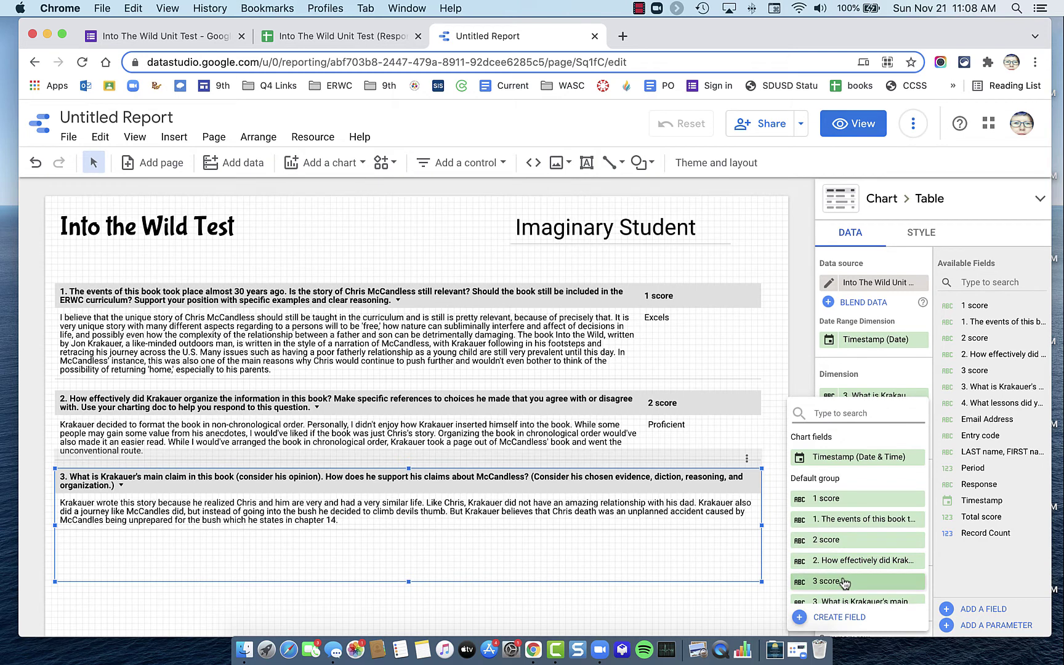
click(843, 581)
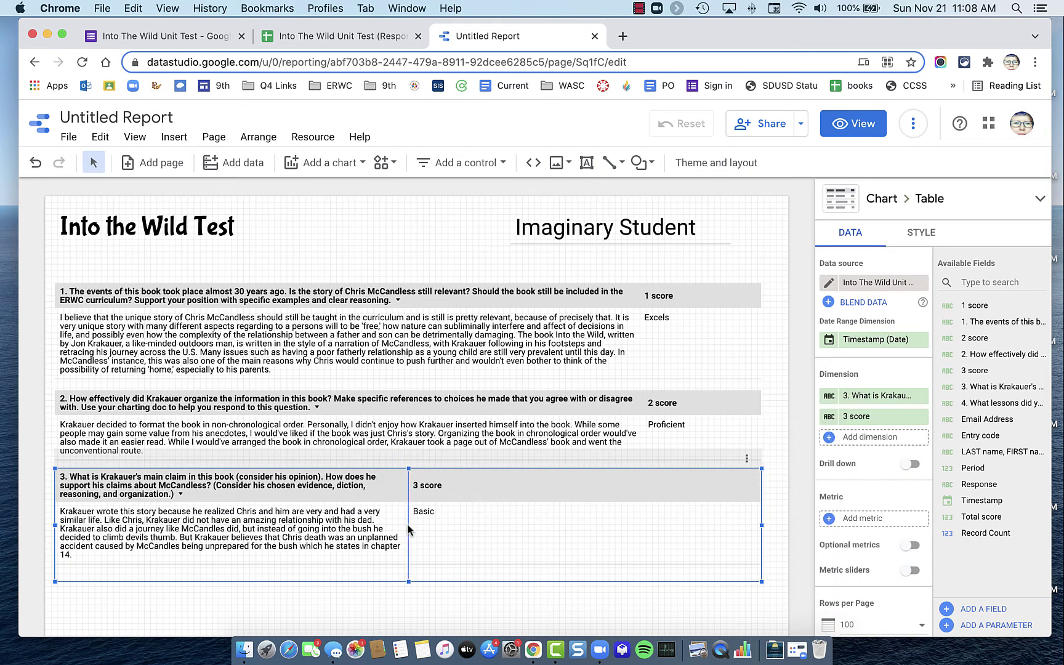
drag(408, 527, 641, 527)
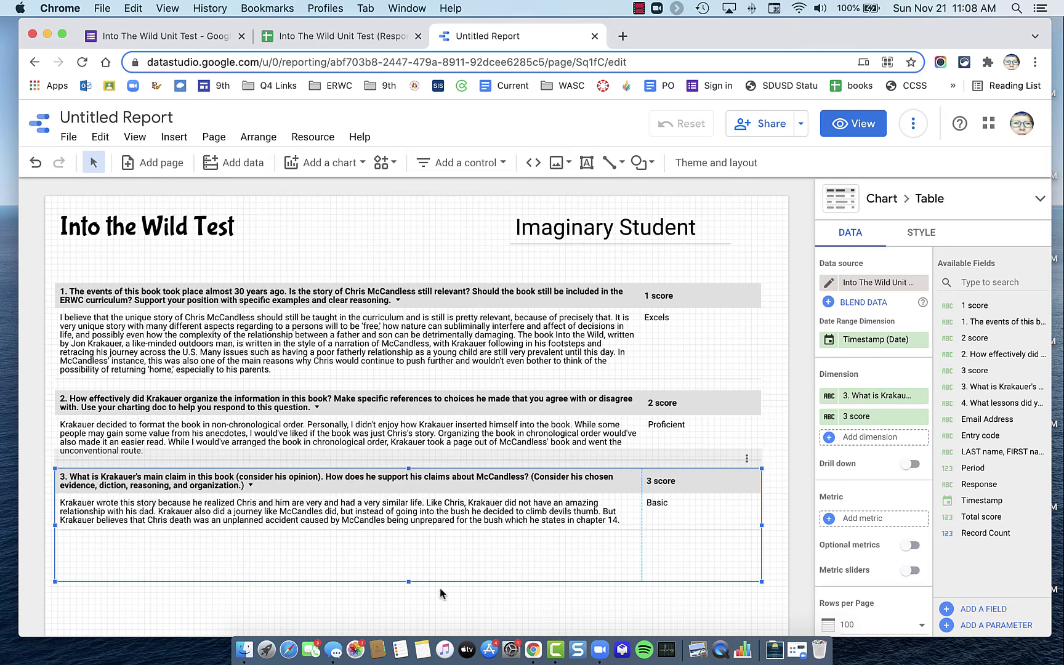
drag(408, 583, 408, 562)
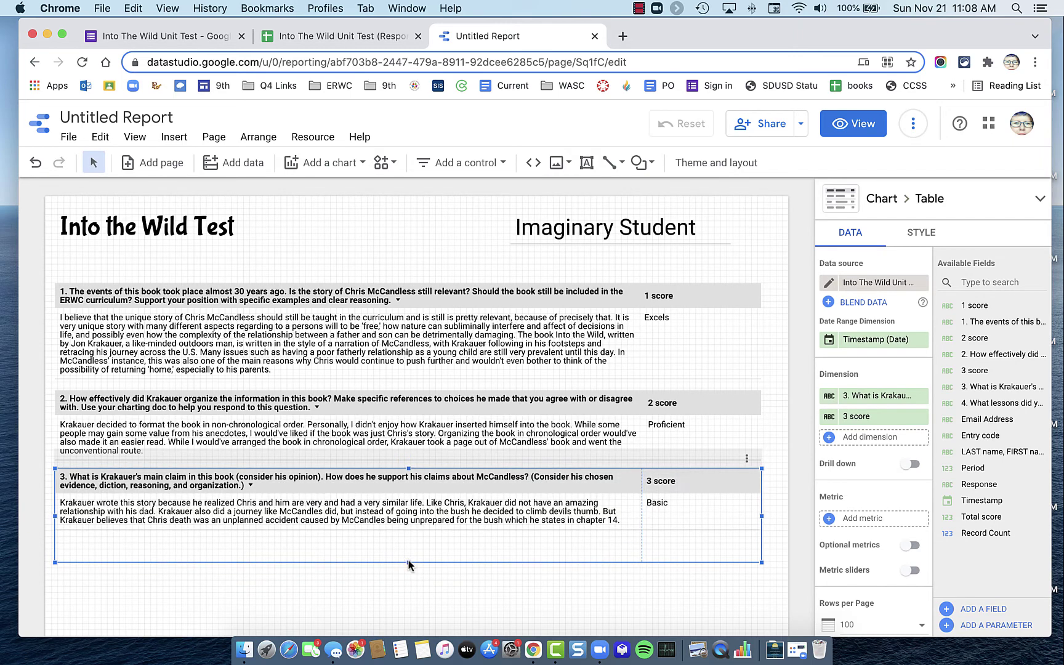
Drag the question 3 and question 2 tables down to even the gaps between the three tables
scroll(429, 596, down, 1)
click(429, 597)
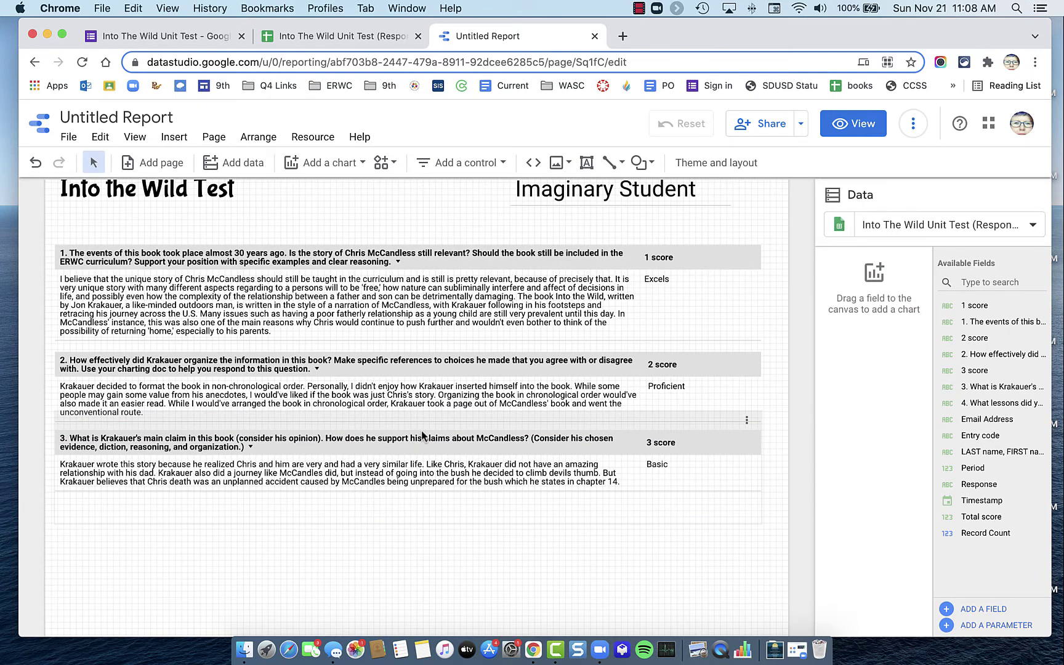
drag(727, 441, 705, 494)
scroll(703, 492, down, 3)
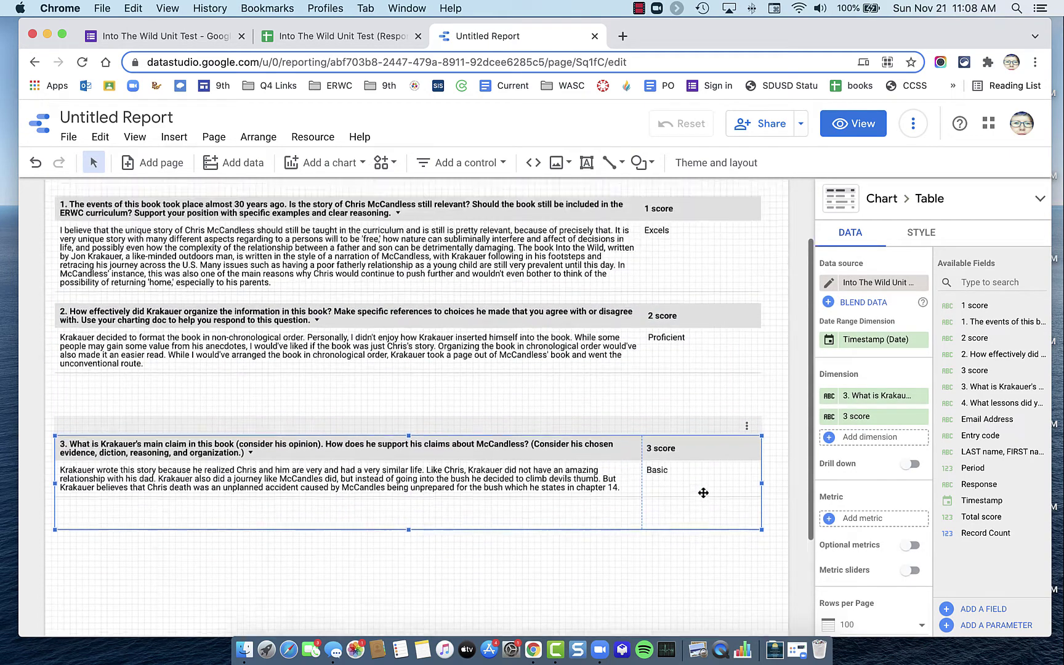
scroll(703, 493, up, 1)
drag(716, 327, 717, 350)
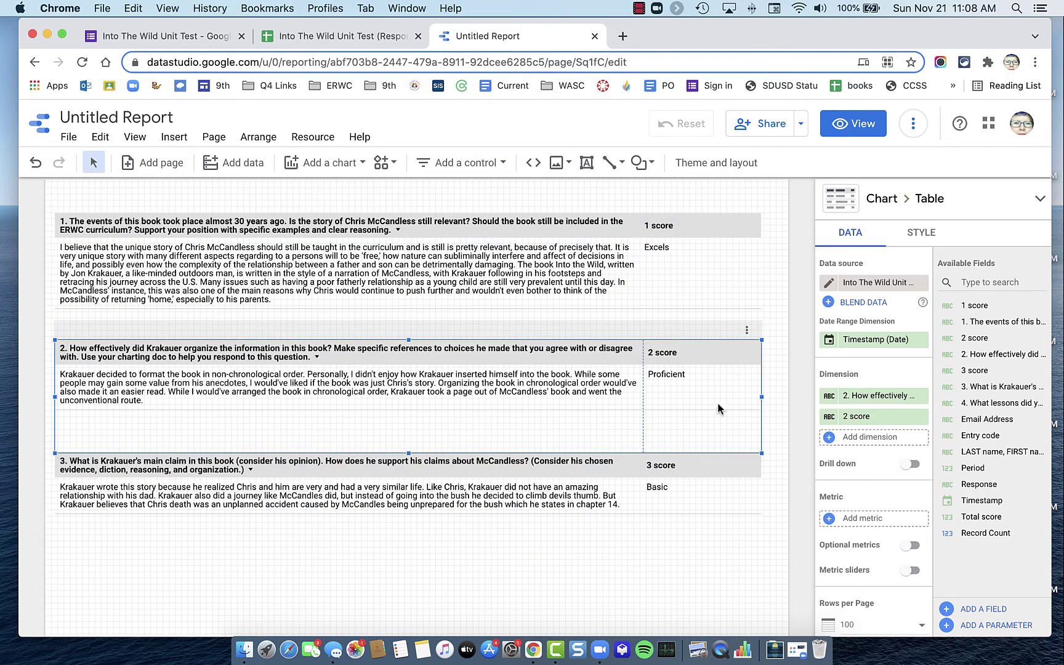
drag(710, 458, 711, 472)
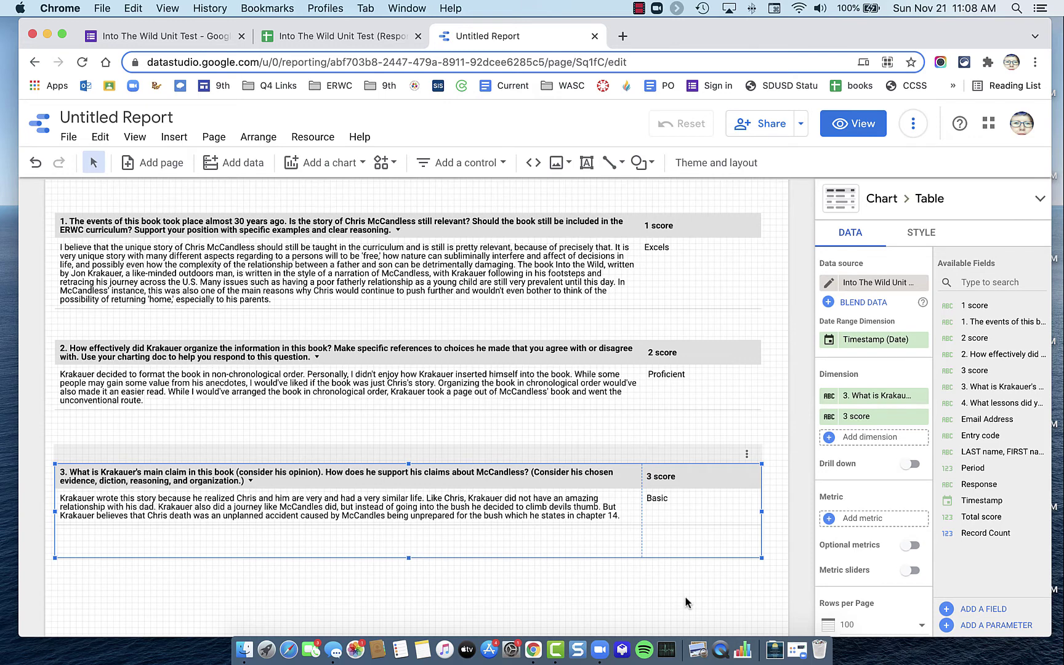
scroll(685, 595, down, 2)
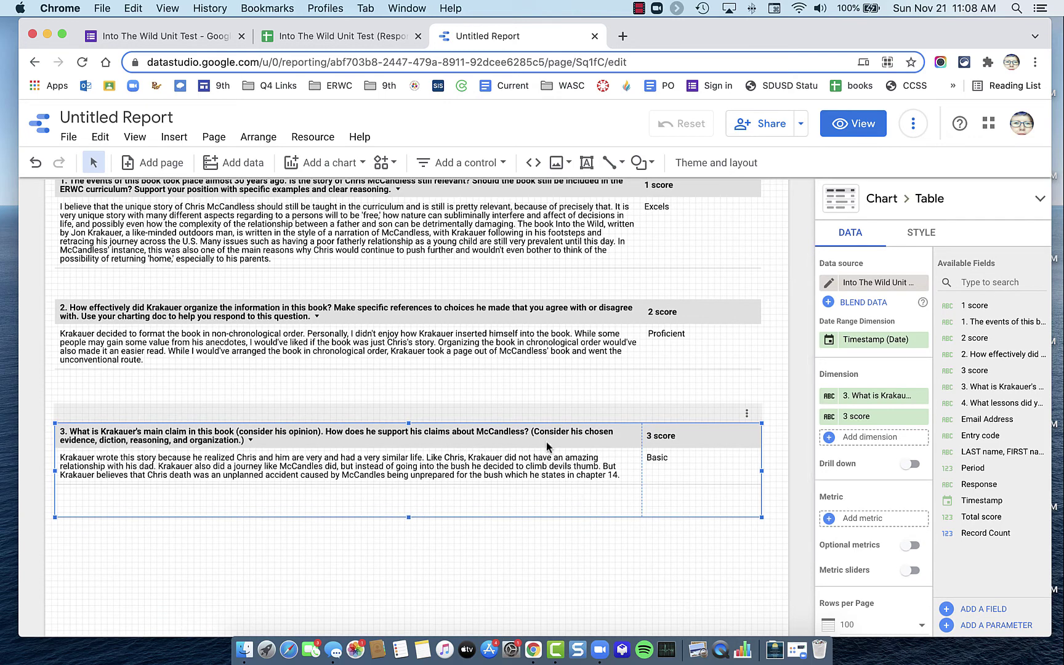
Duplicate the question 3 table below it and replace question 3 with question 4
key(cmd+d)
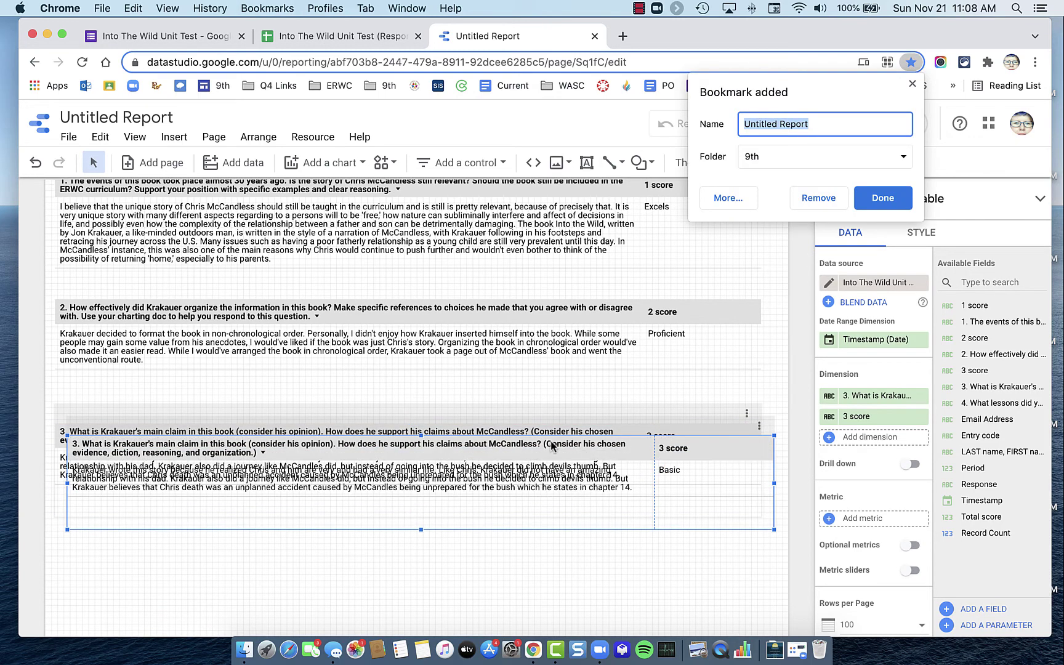
drag(644, 452, 633, 525)
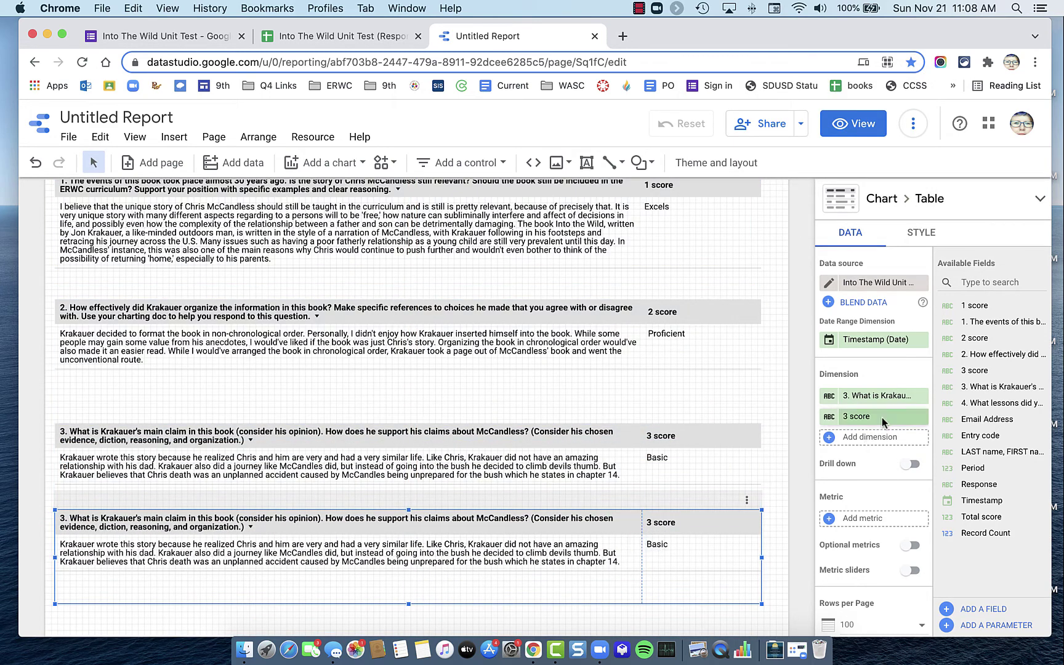
click(921, 397)
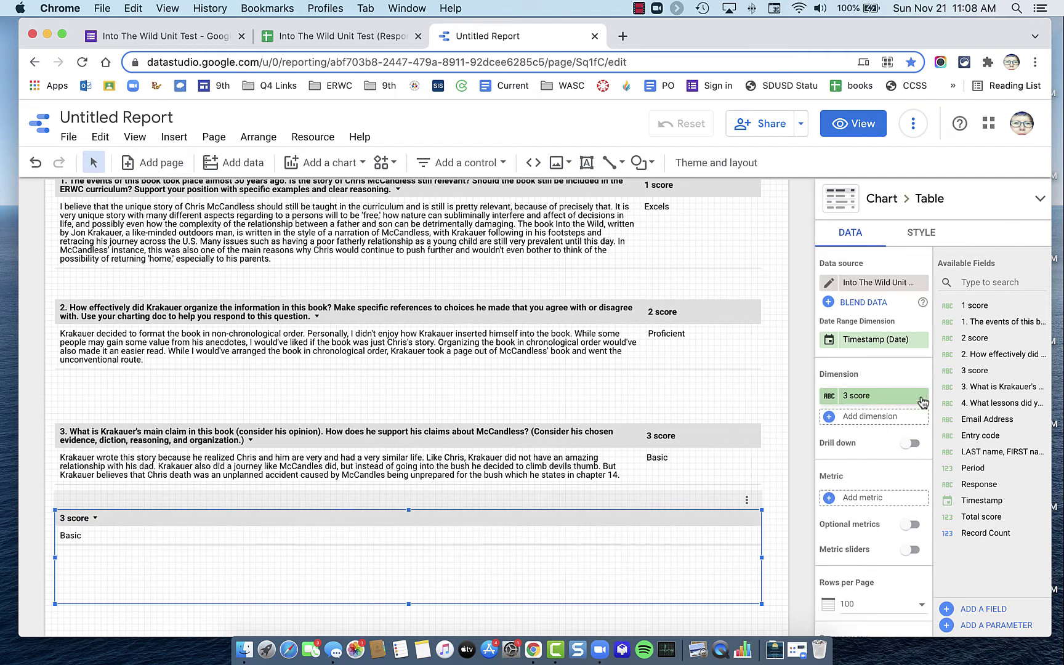
click(881, 396)
scroll(874, 492, down, 3)
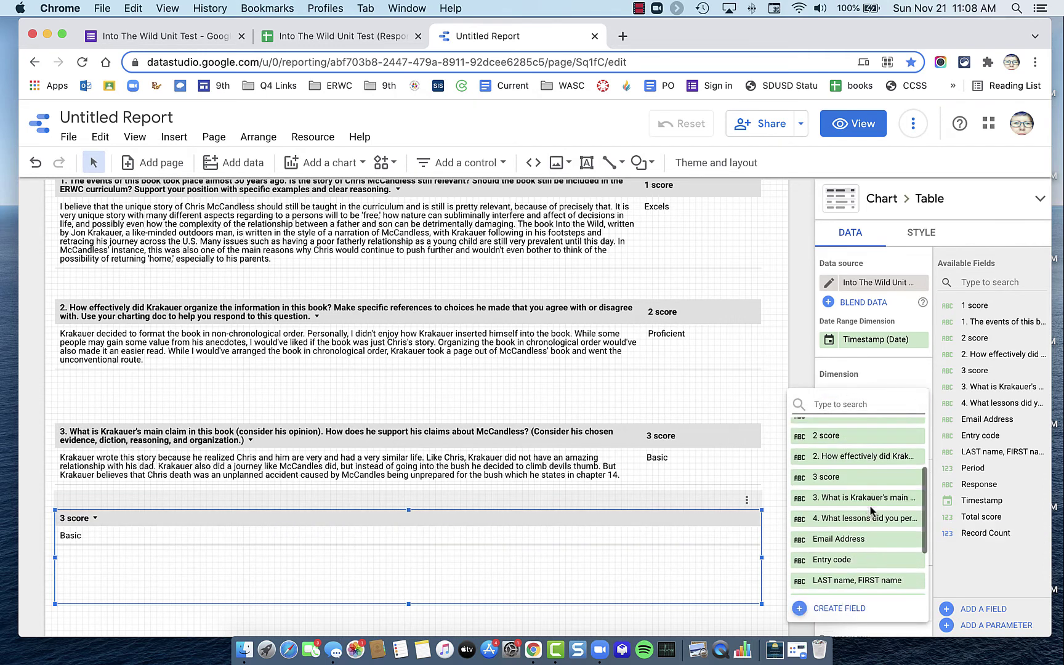
click(865, 518)
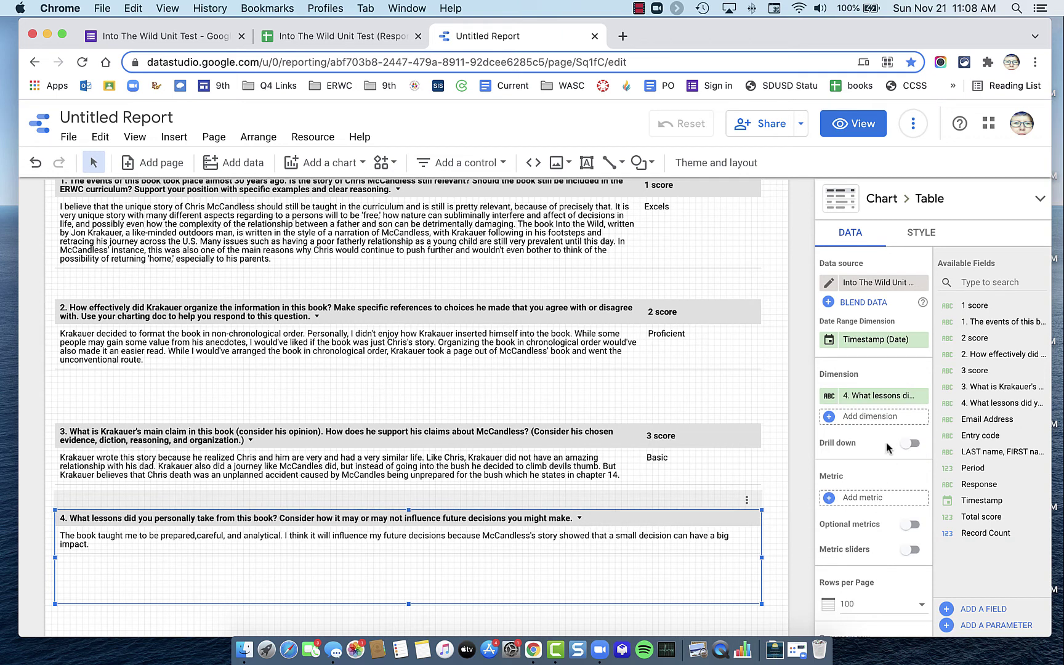
Add the Response column, widen the question 4 column, and move the table down evenly
click(873, 419)
scroll(871, 511, down, 2)
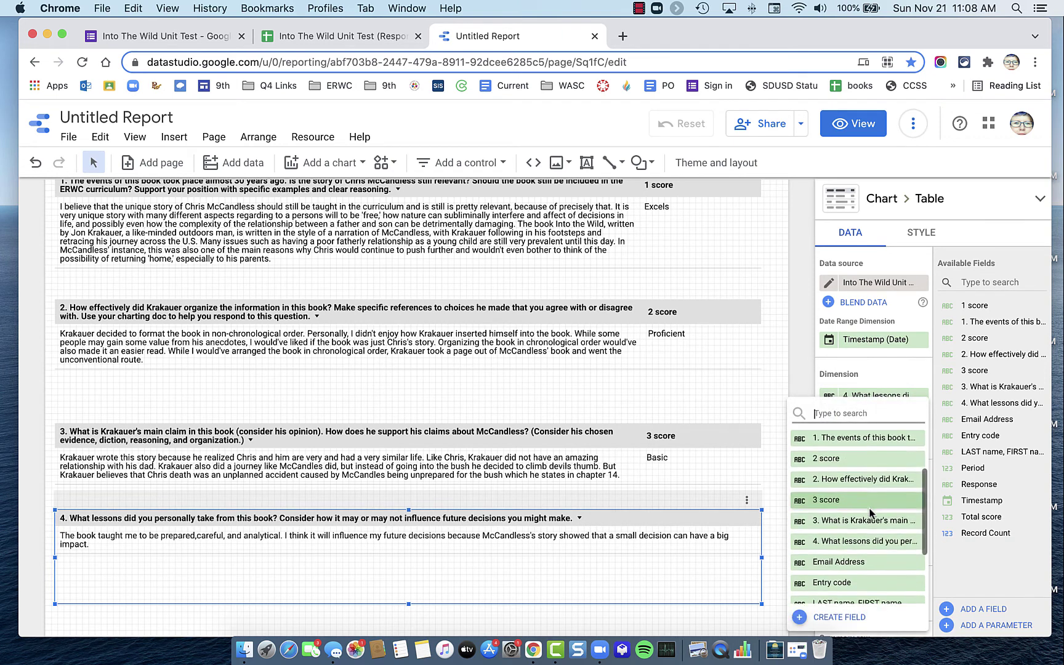
scroll(865, 523, down, 3)
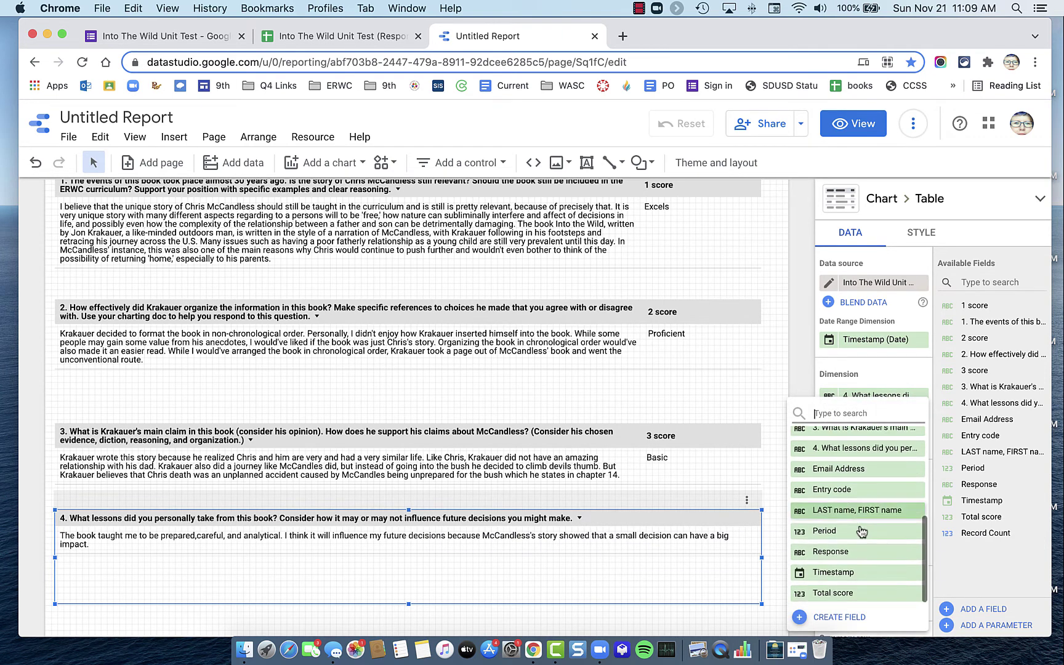
click(861, 551)
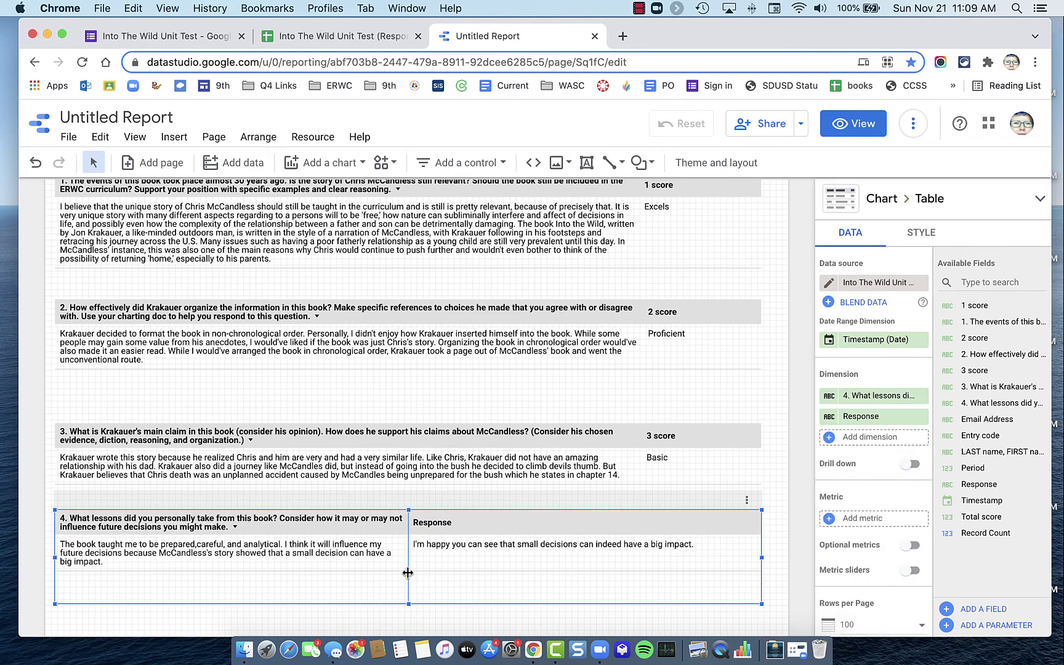
drag(408, 572, 493, 579)
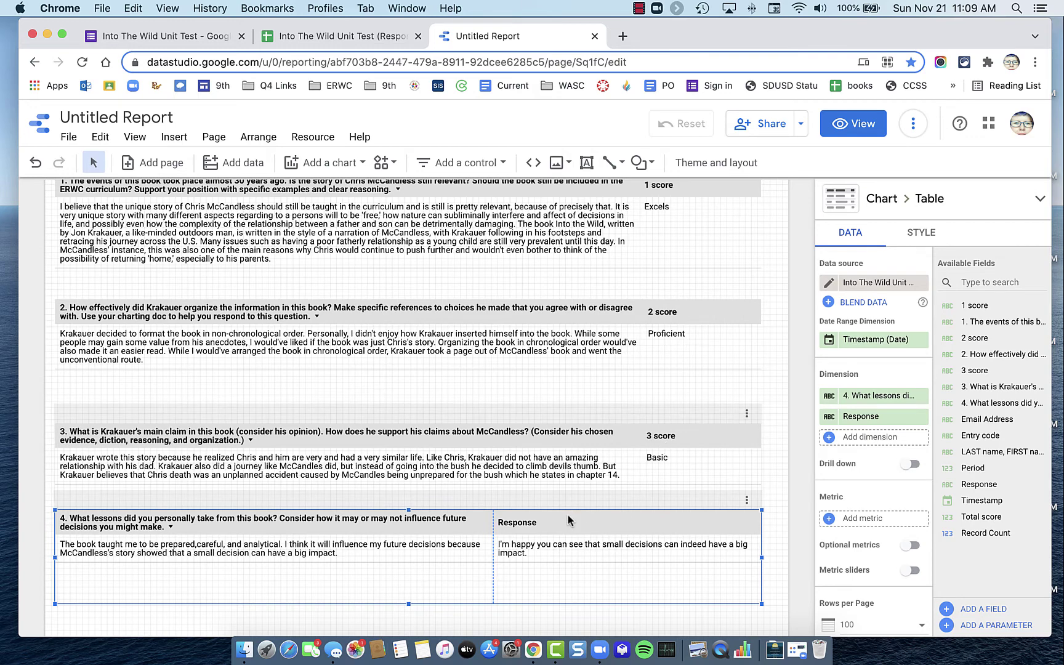
mouse_move(569, 521)
mouse_down()
mouse_move(570, 612)
mouse_move(569, 543)
mouse_up()
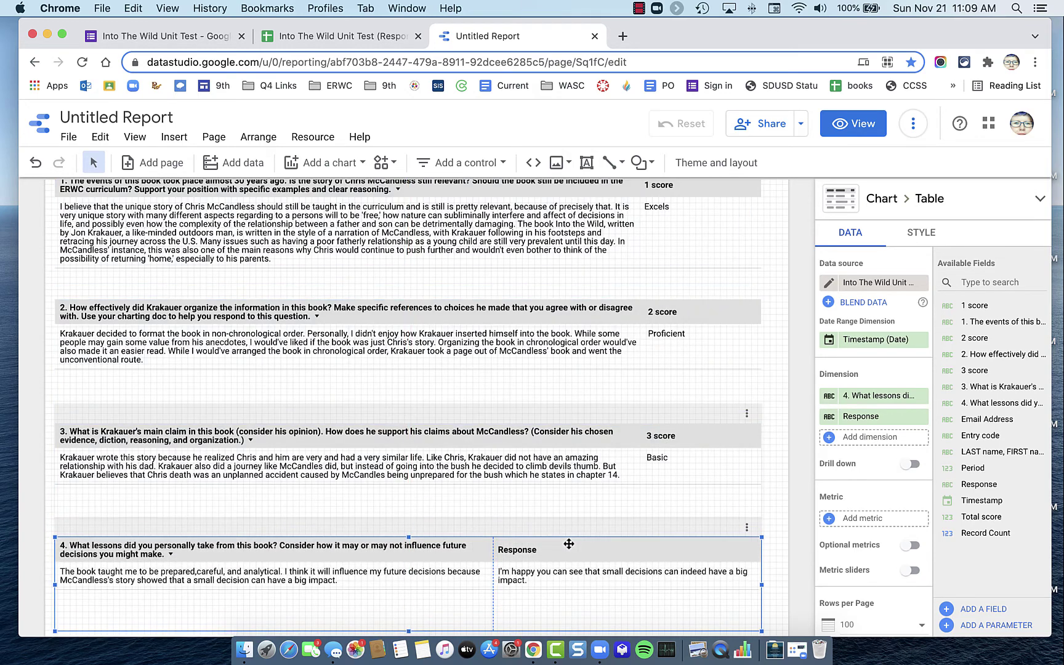
scroll(591, 506, down, 4)
scroll(607, 454, up, 4)
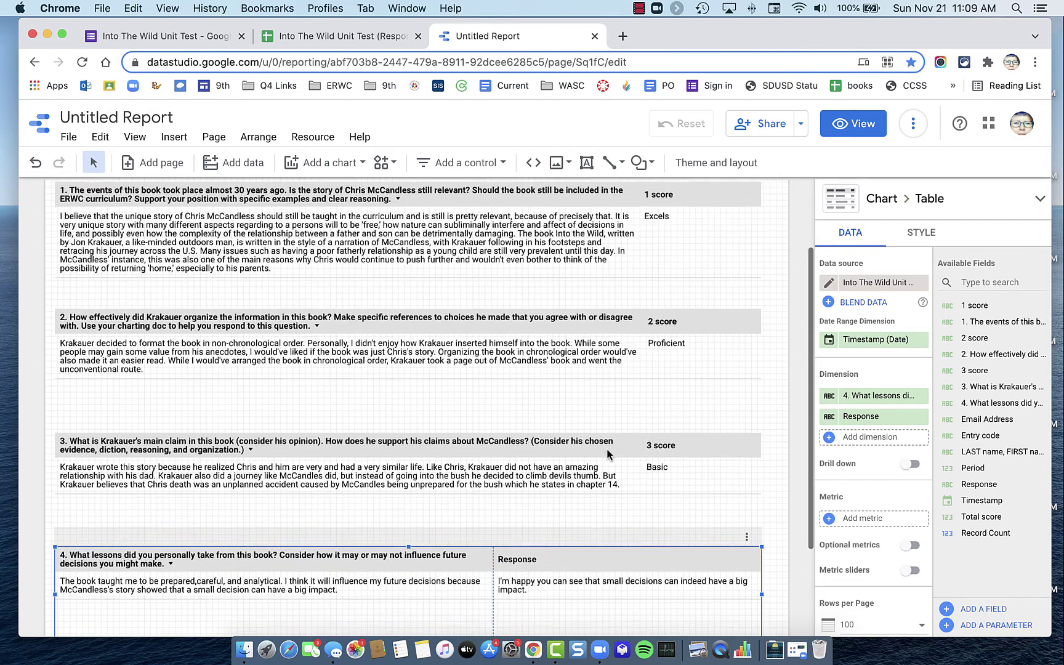
scroll(607, 454, up, 4)
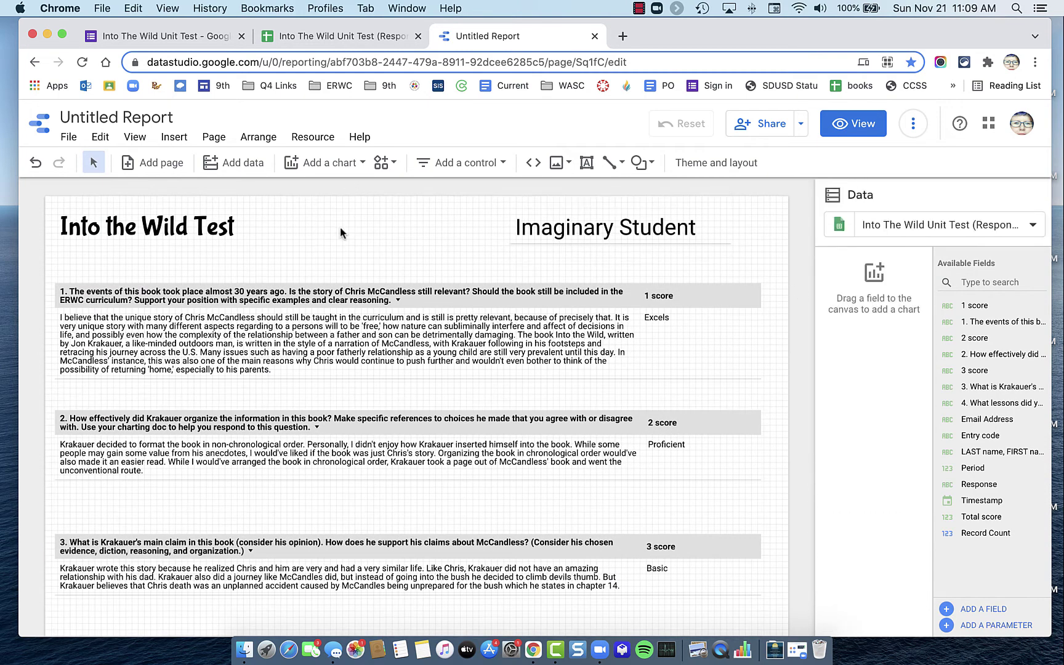
Preview the report in view mode
click(862, 124)
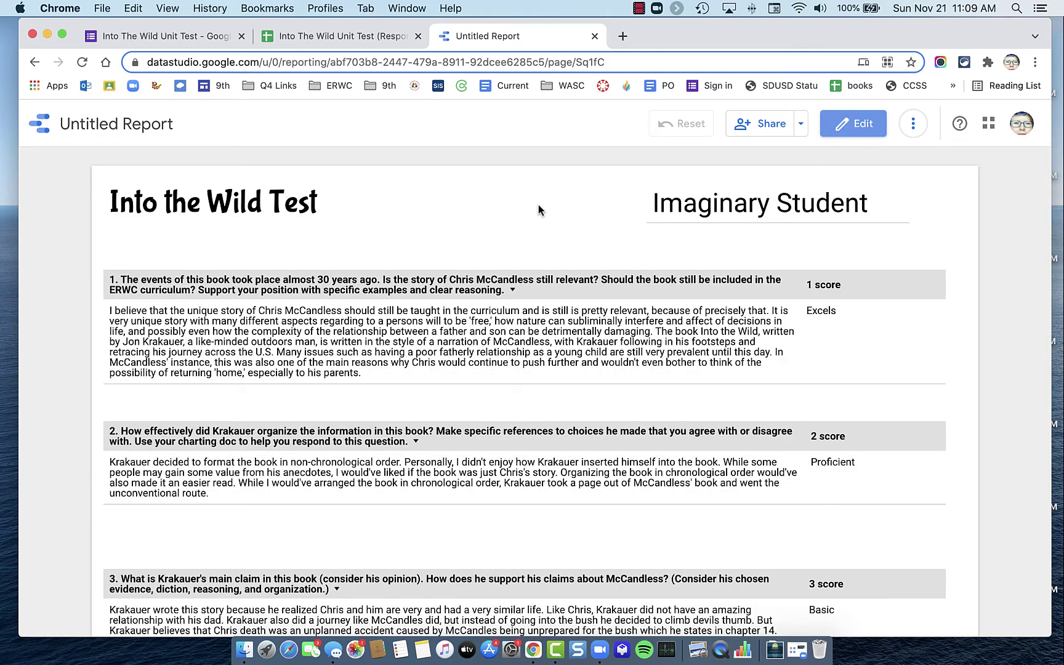
scroll(558, 212, down, 2)
scroll(557, 212, up, 2)
Compare against the student's row in the Responses sheet, then scroll through the report
click(334, 39)
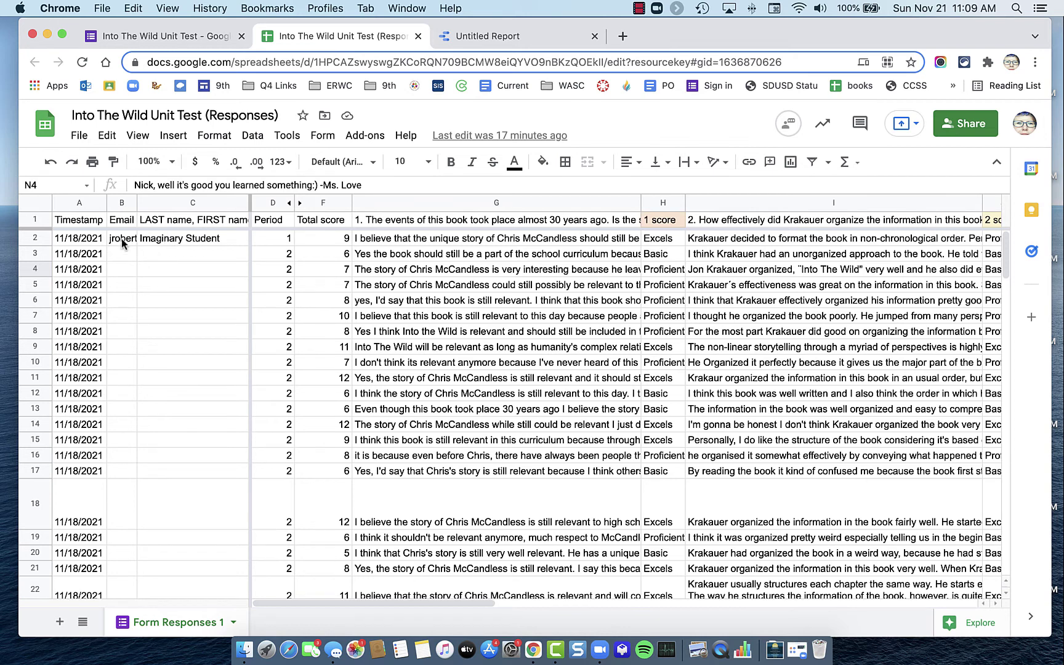
click(493, 37)
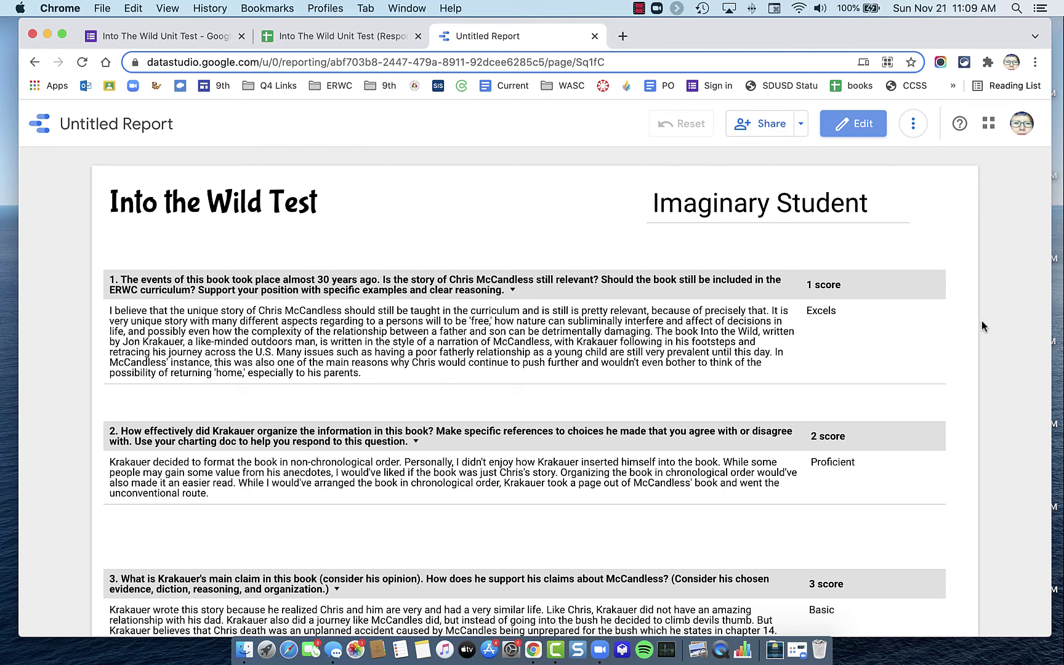
scroll(858, 361, down, 5)
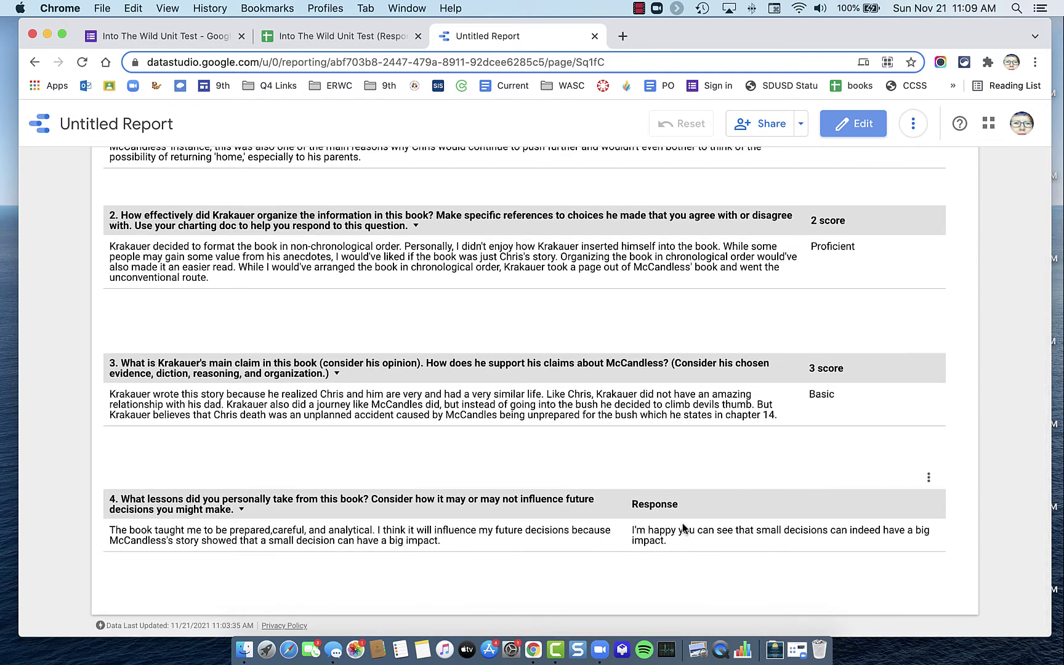
scroll(690, 536, up, 3)
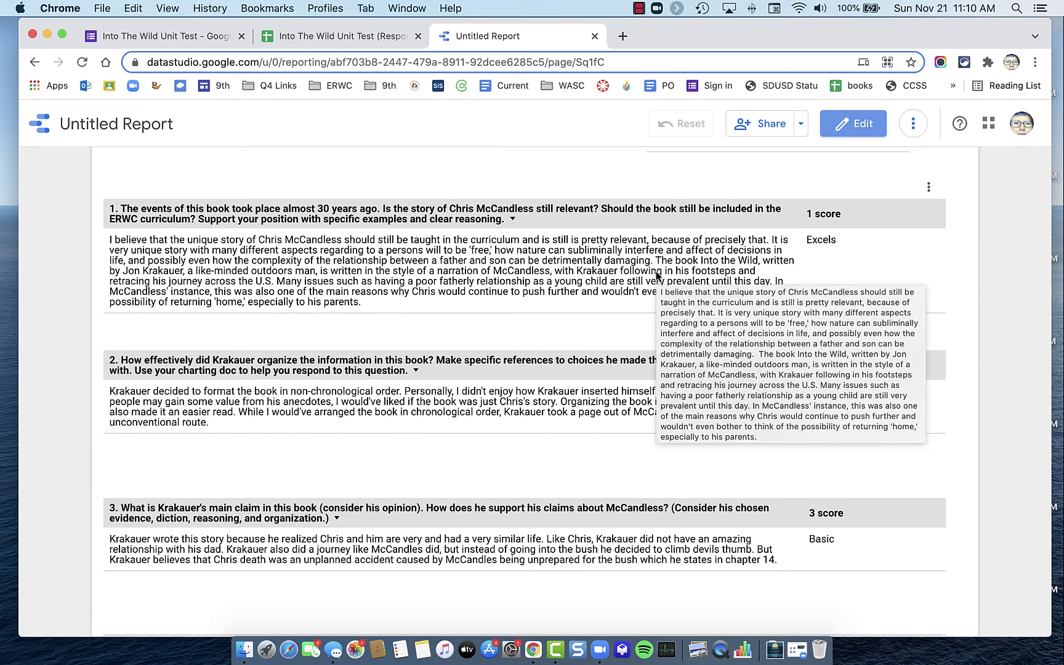
scroll(657, 276, up, 2)
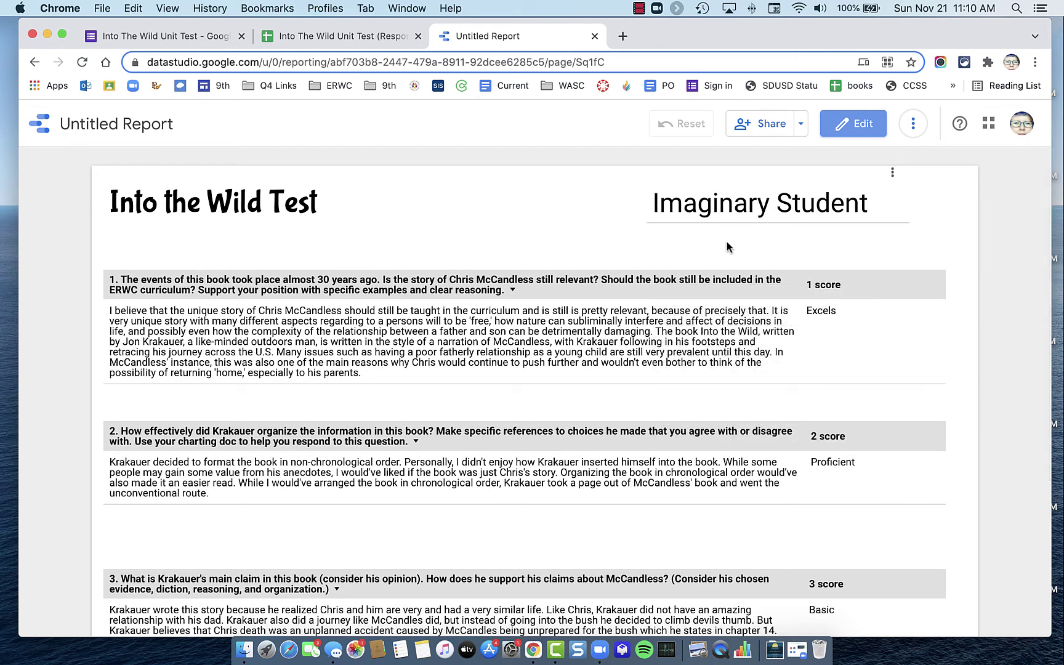
Back in edit mode, move the name box left and draw a new table at the top right
click(861, 126)
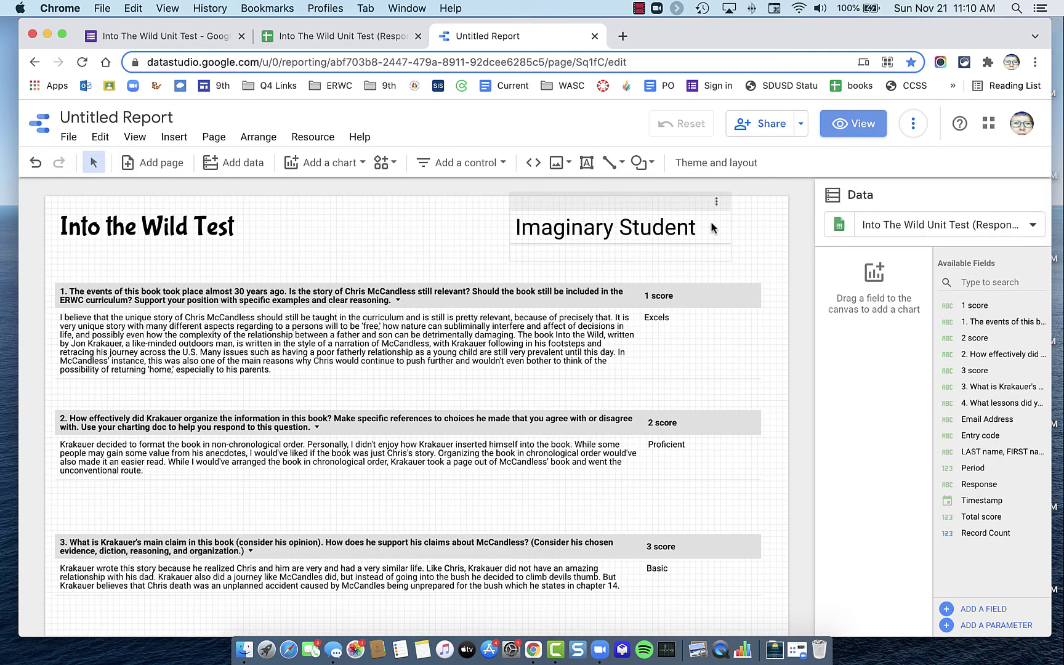
drag(711, 227, 534, 222)
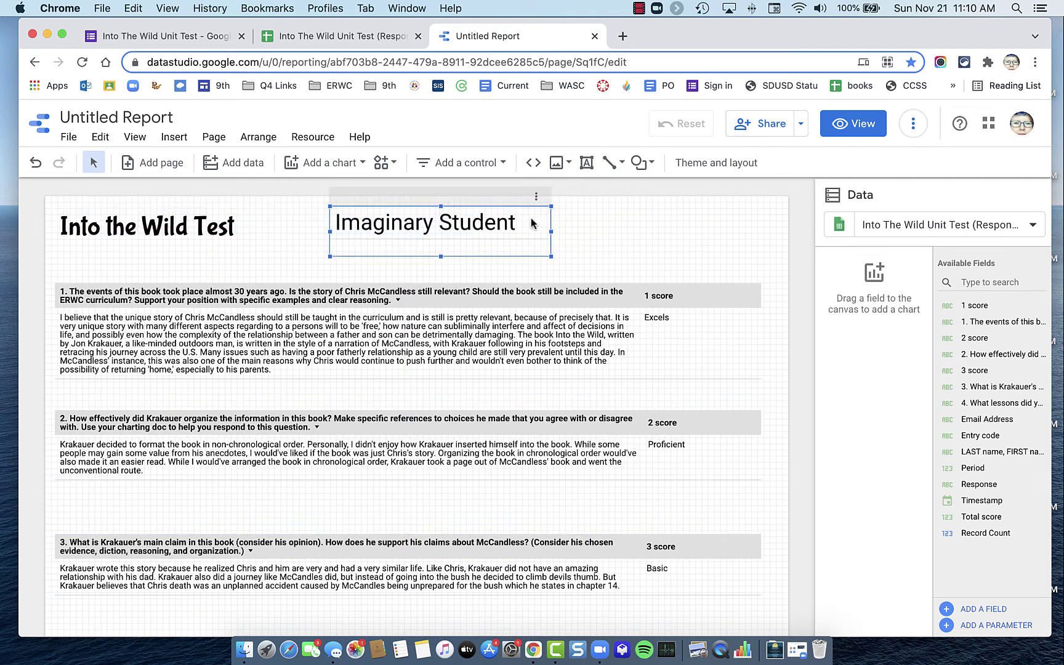
click(318, 163)
click(303, 229)
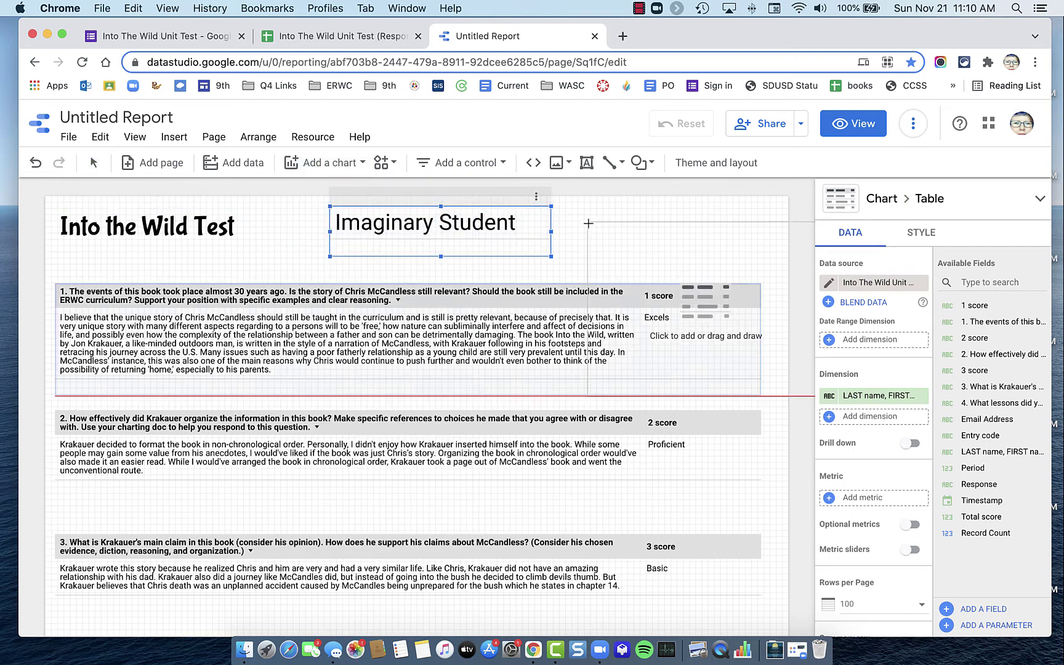
drag(576, 207, 770, 258)
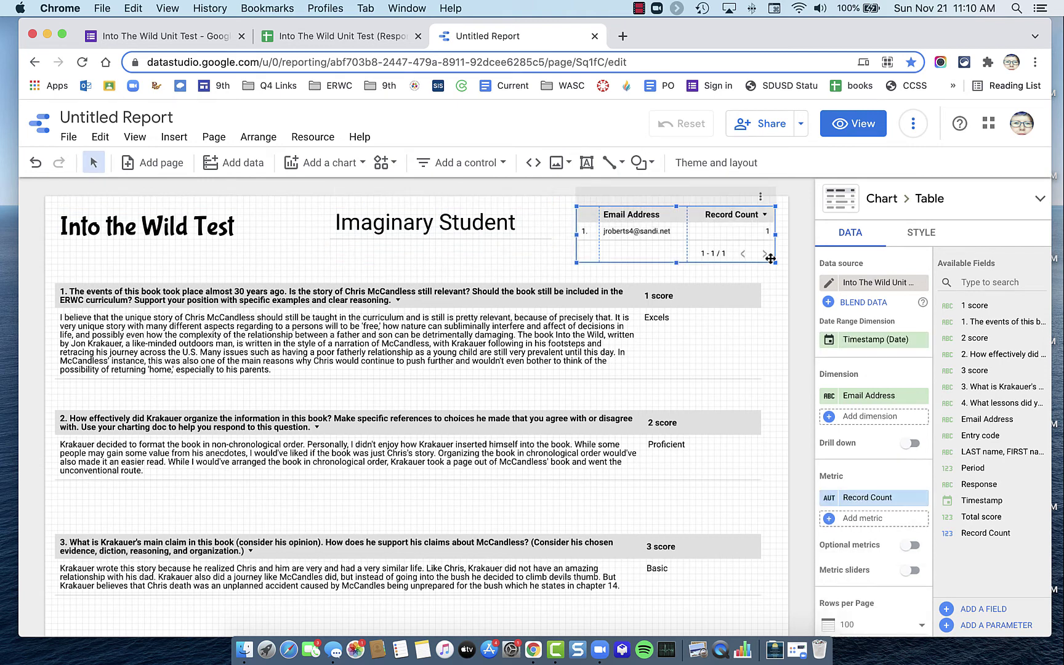
Replace the new table's Email Address dimension with Total score
click(921, 396)
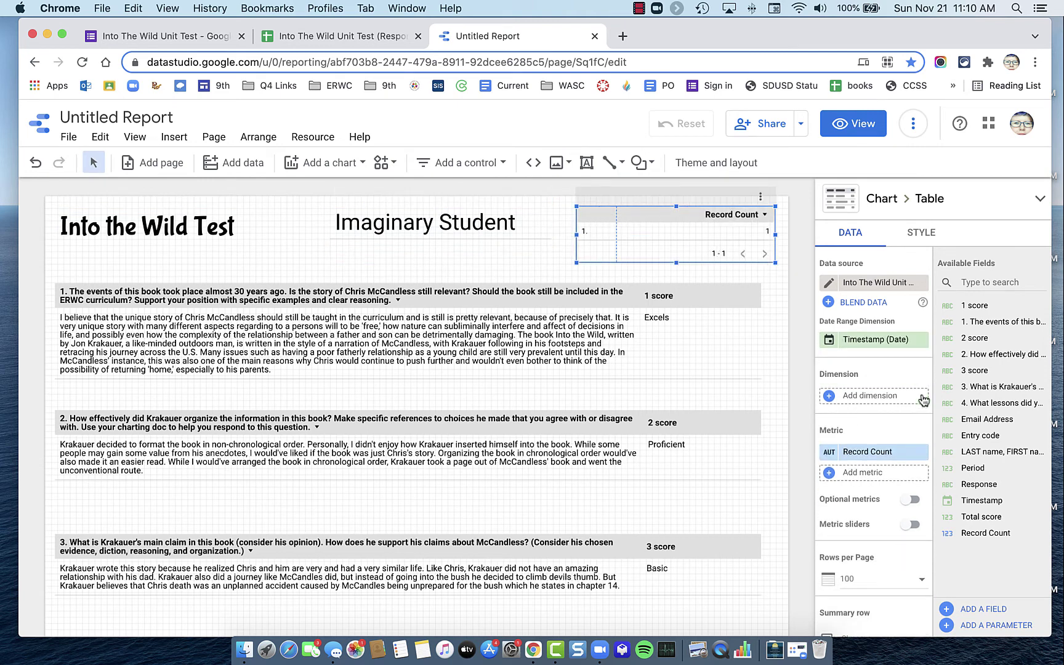
click(864, 397)
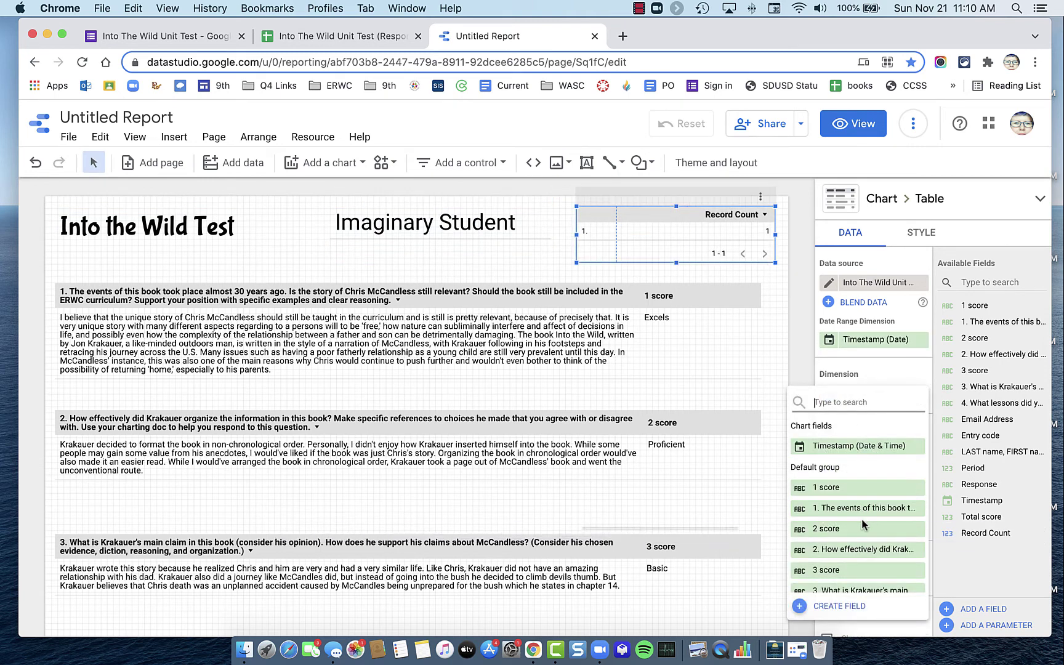
scroll(861, 522, down, 5)
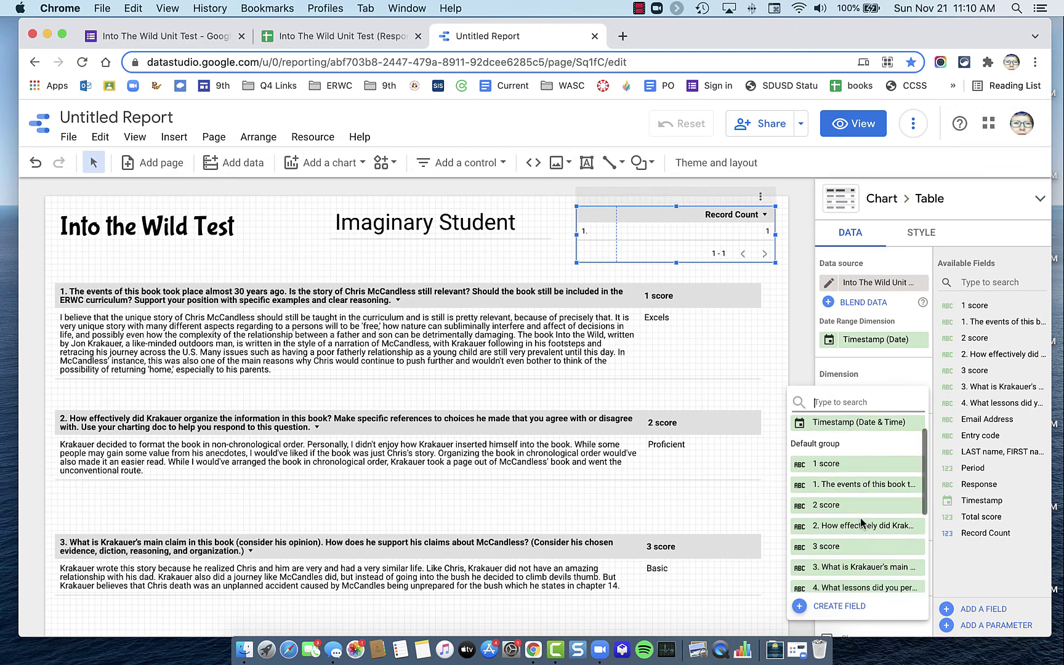
scroll(861, 522, down, 2)
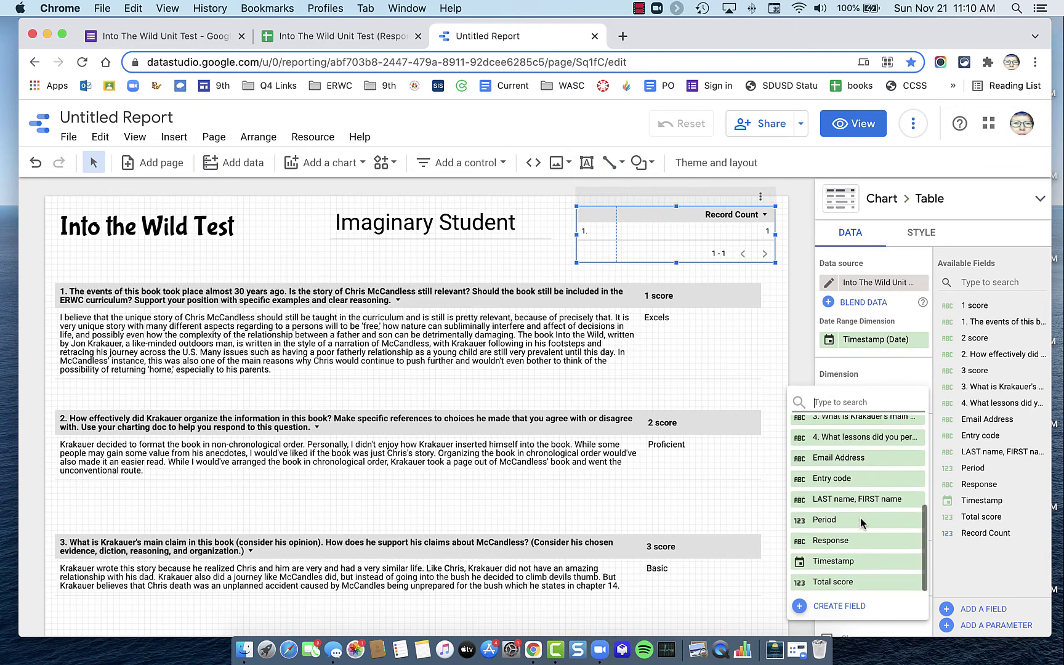
click(851, 585)
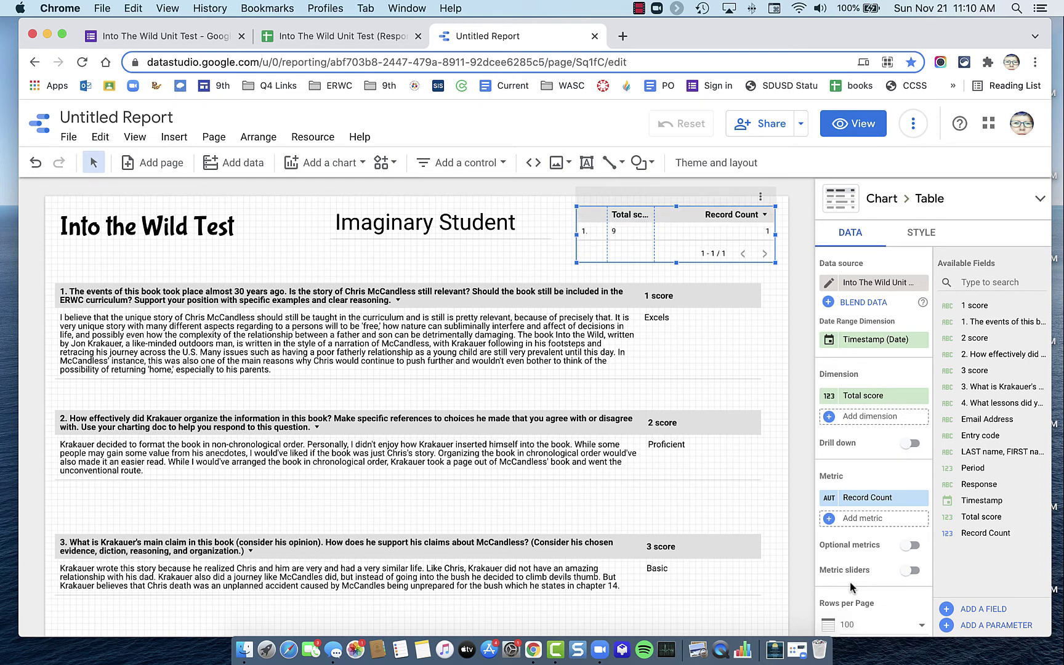
Hide the score table's row numbers and pagination
click(922, 234)
scroll(858, 489, down, 3)
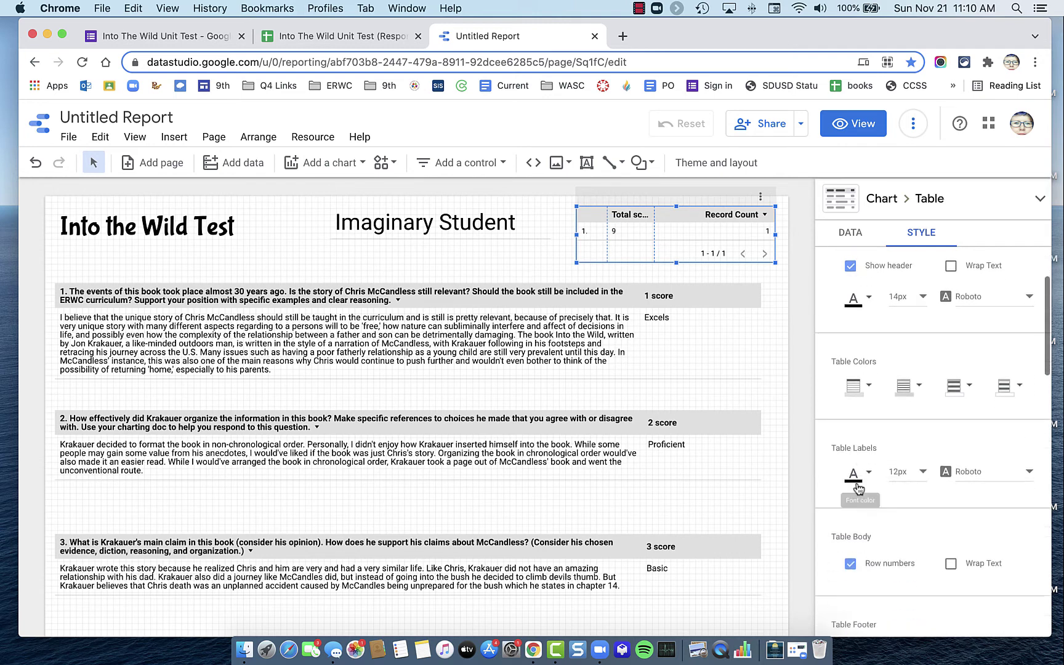
click(850, 564)
scroll(887, 574, down, 2)
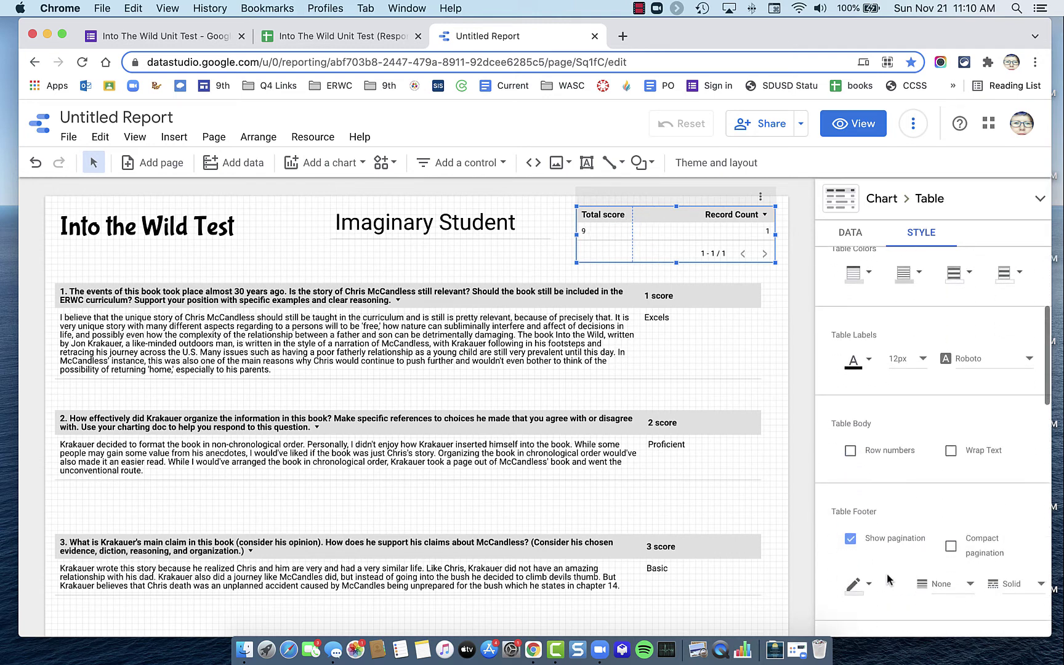
click(850, 539)
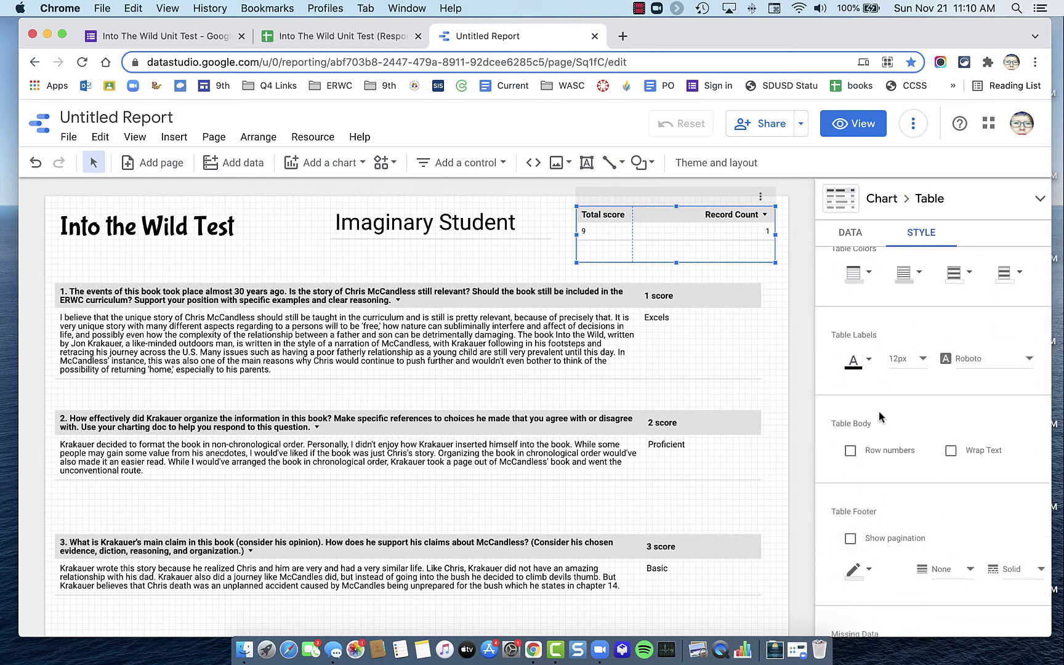
Remove the Record Count metric and narrow the table to its single Total score column
click(851, 243)
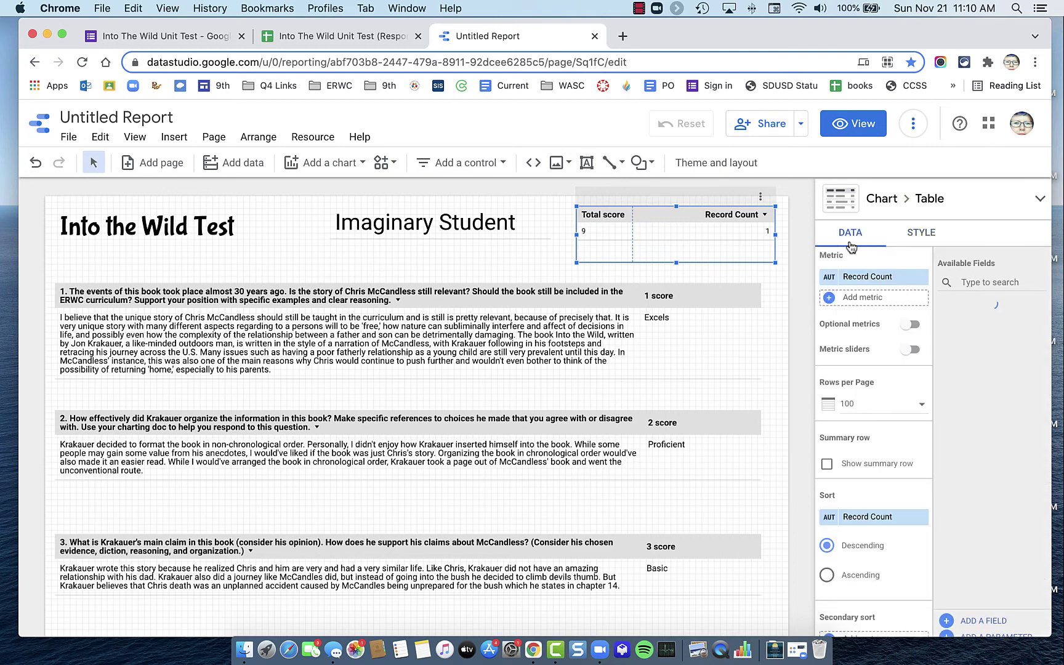
click(923, 523)
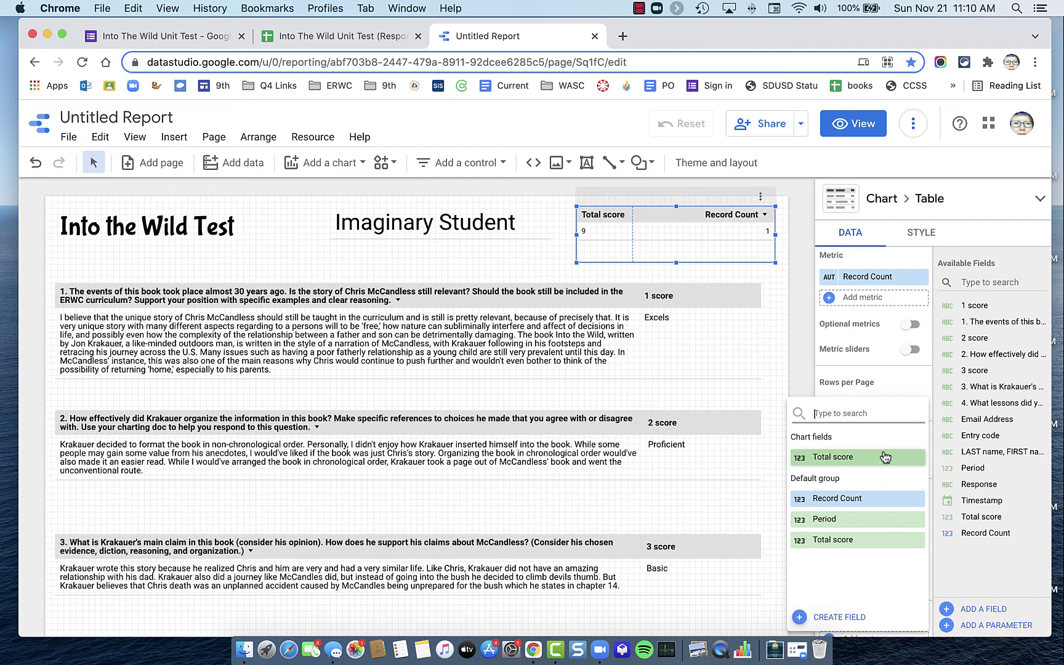
click(795, 352)
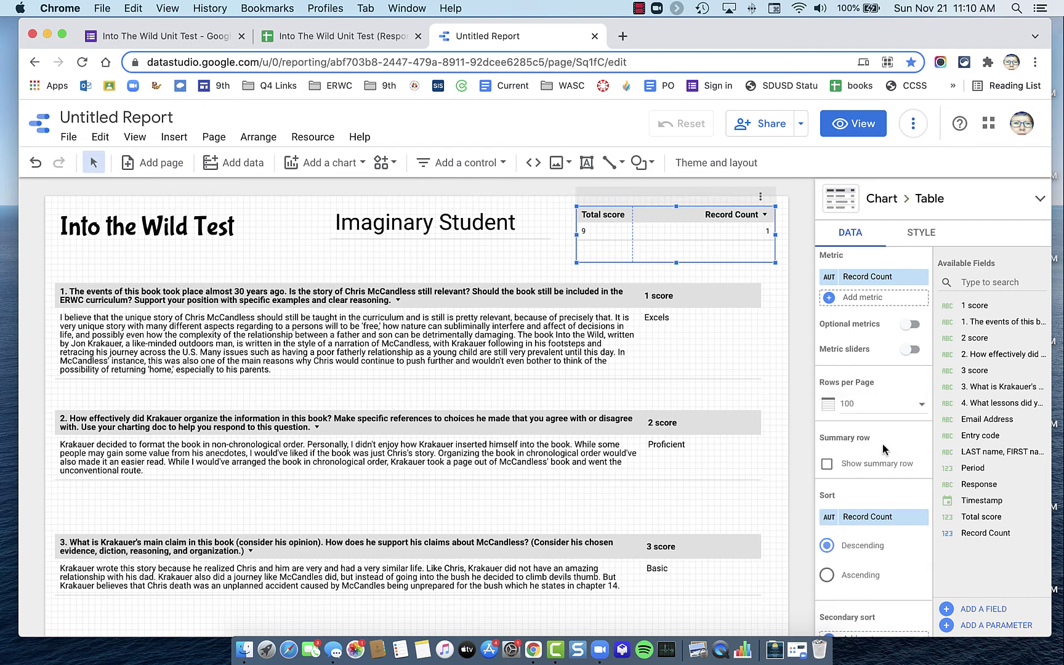
scroll(872, 304, up, 2)
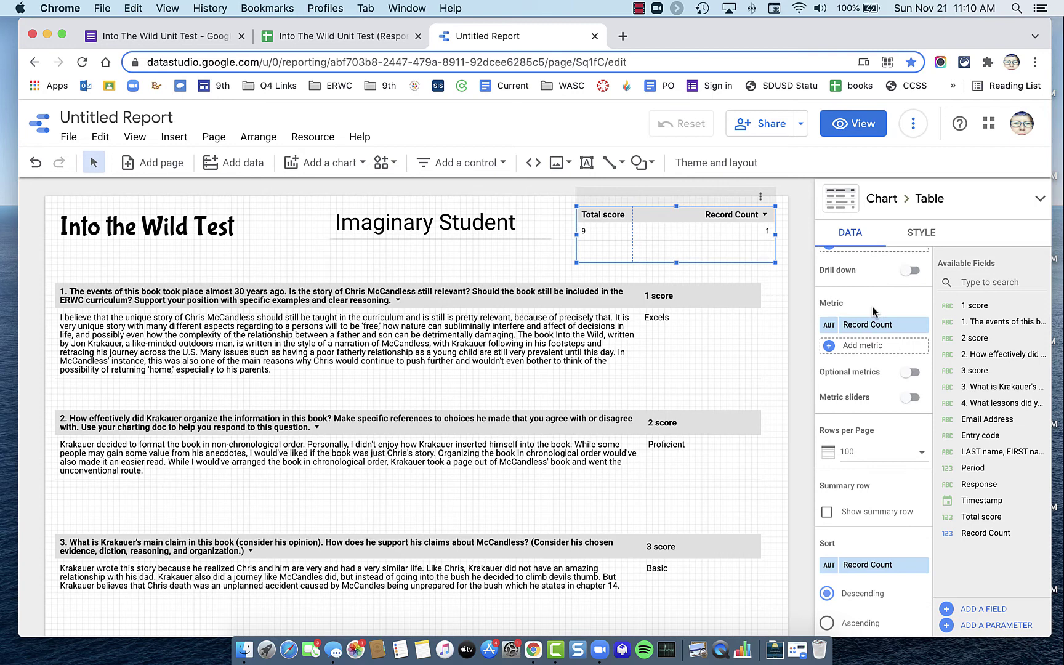
click(879, 345)
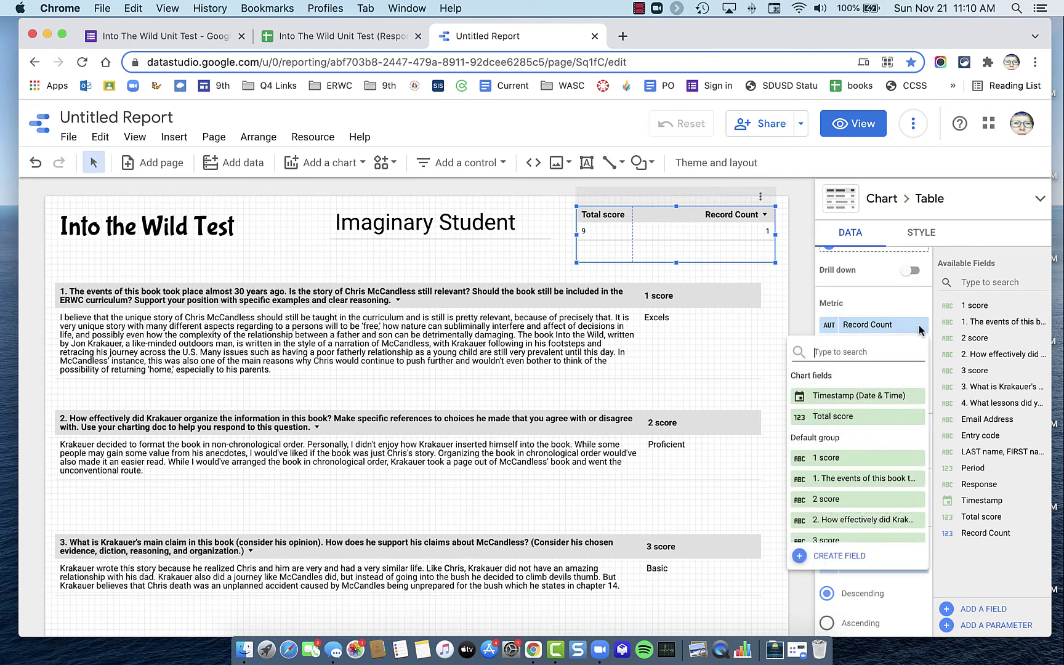
click(922, 328)
click(921, 325)
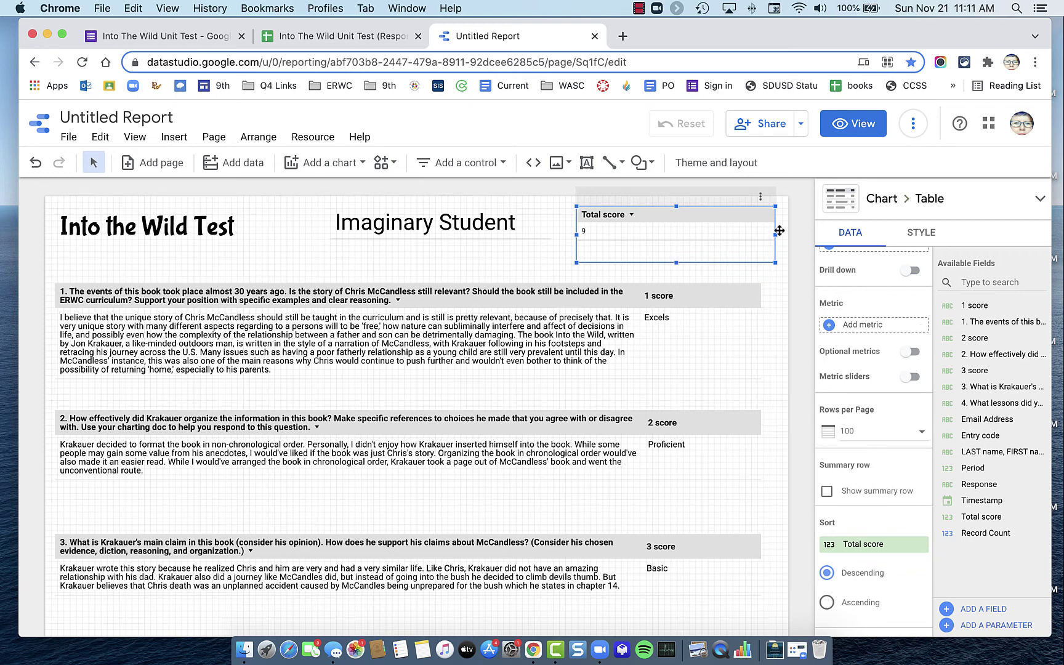
drag(774, 235, 698, 235)
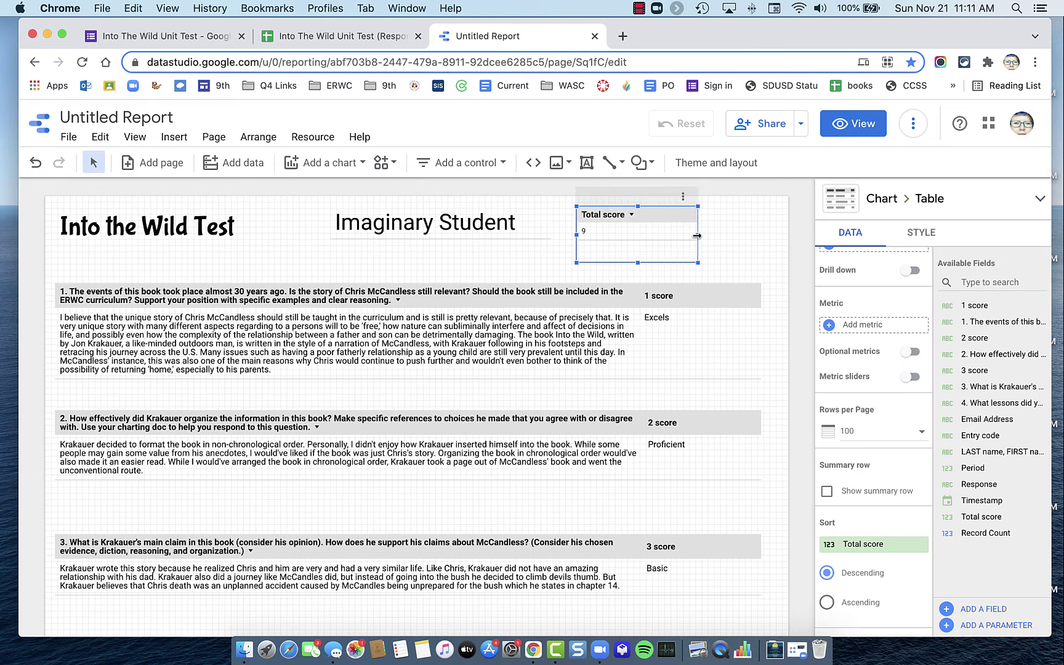
Set the Total score table's label text to 18px and its header to 20px
click(921, 234)
click(905, 406)
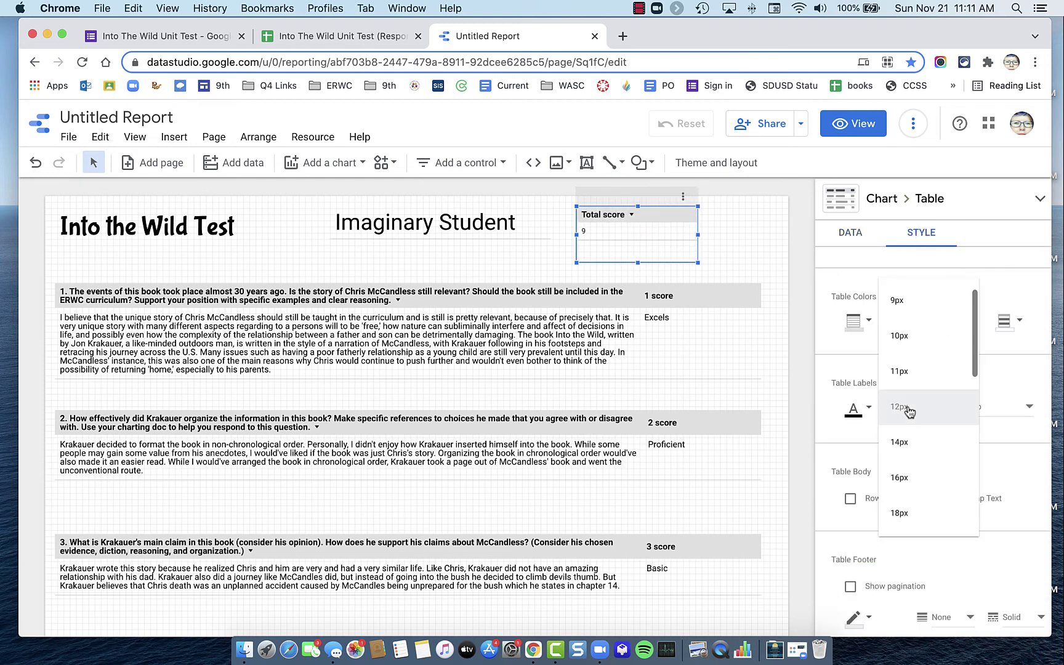
click(912, 521)
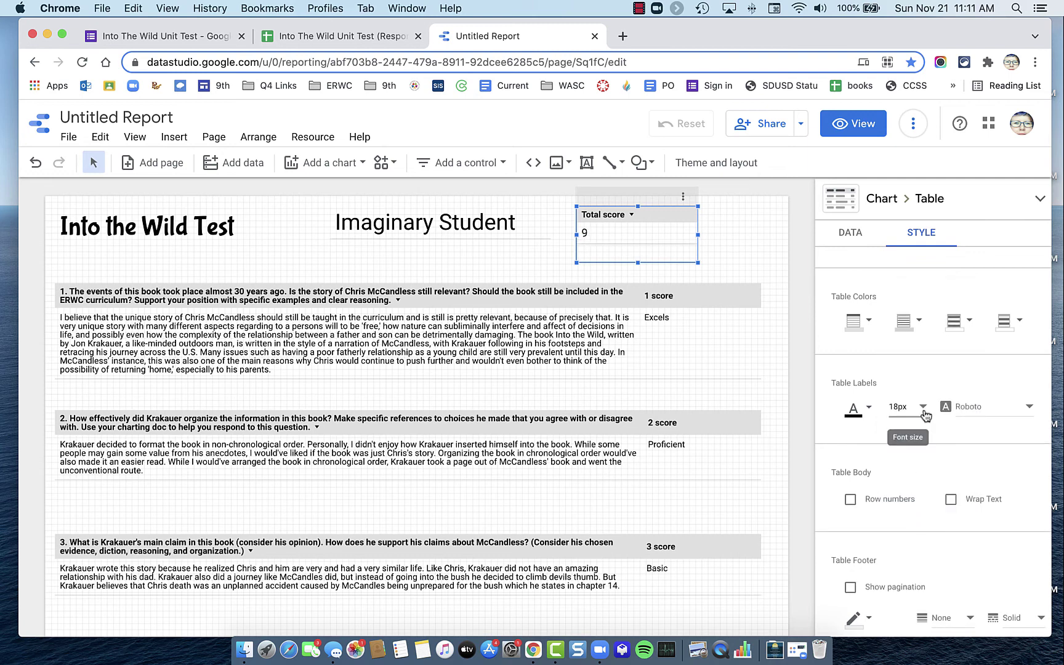
scroll(923, 413, up, 5)
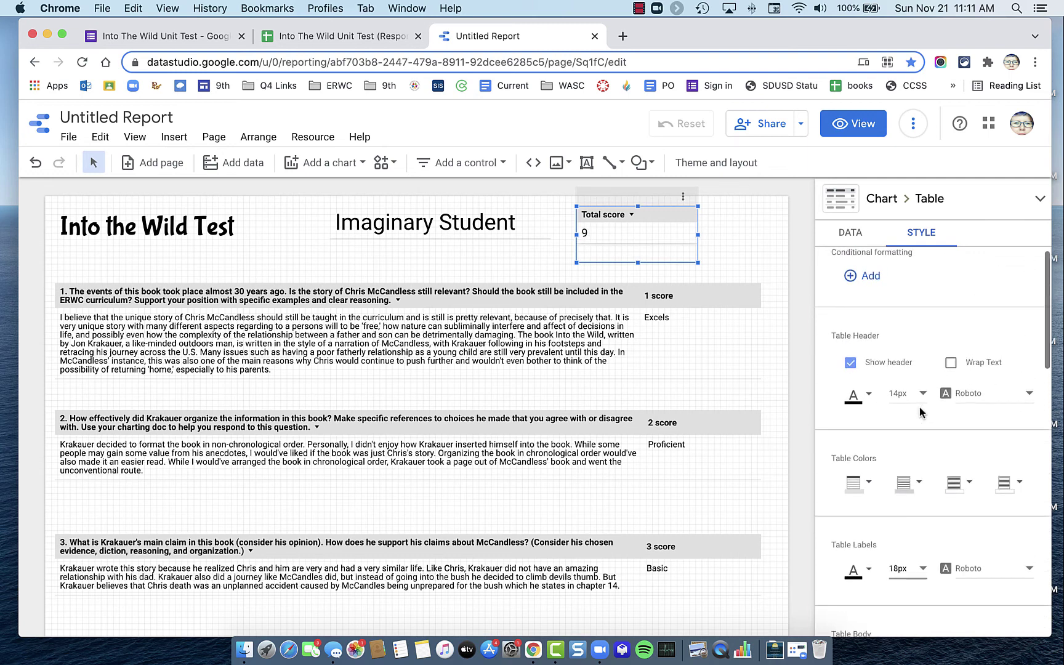
click(919, 390)
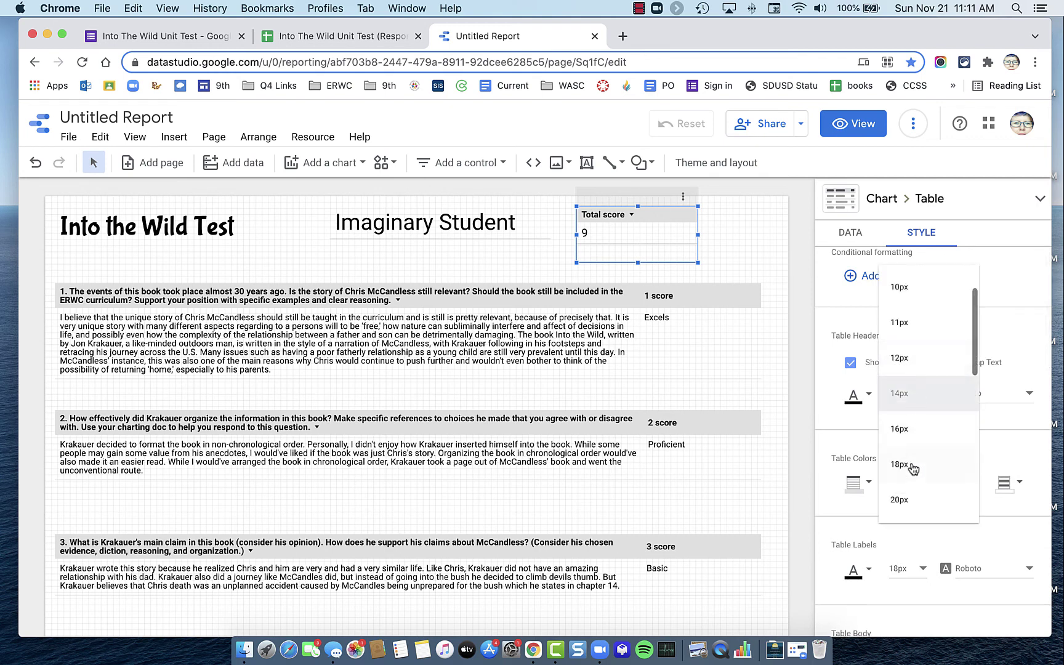
click(913, 499)
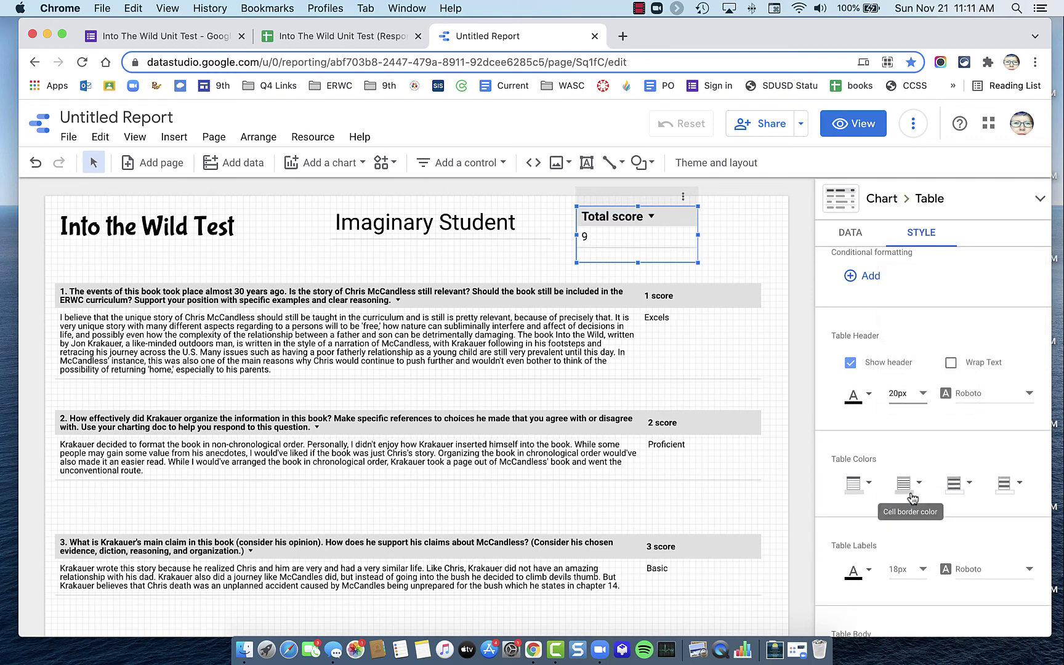
Center the table's header and value, then move the table right above the scores
scroll(912, 497, down, 4)
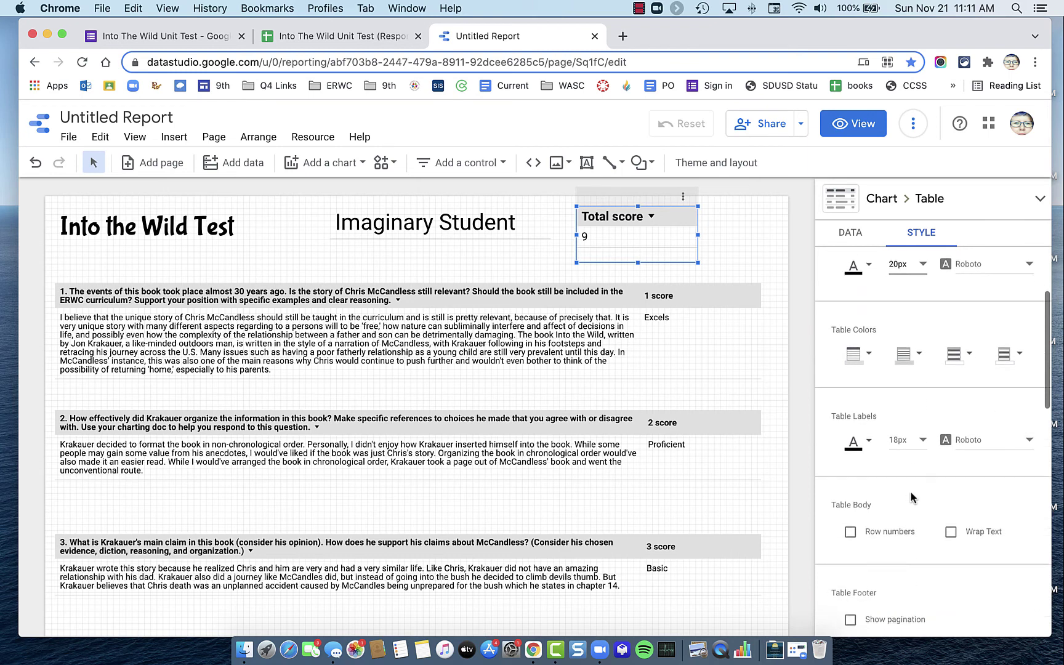
scroll(910, 490, down, 2)
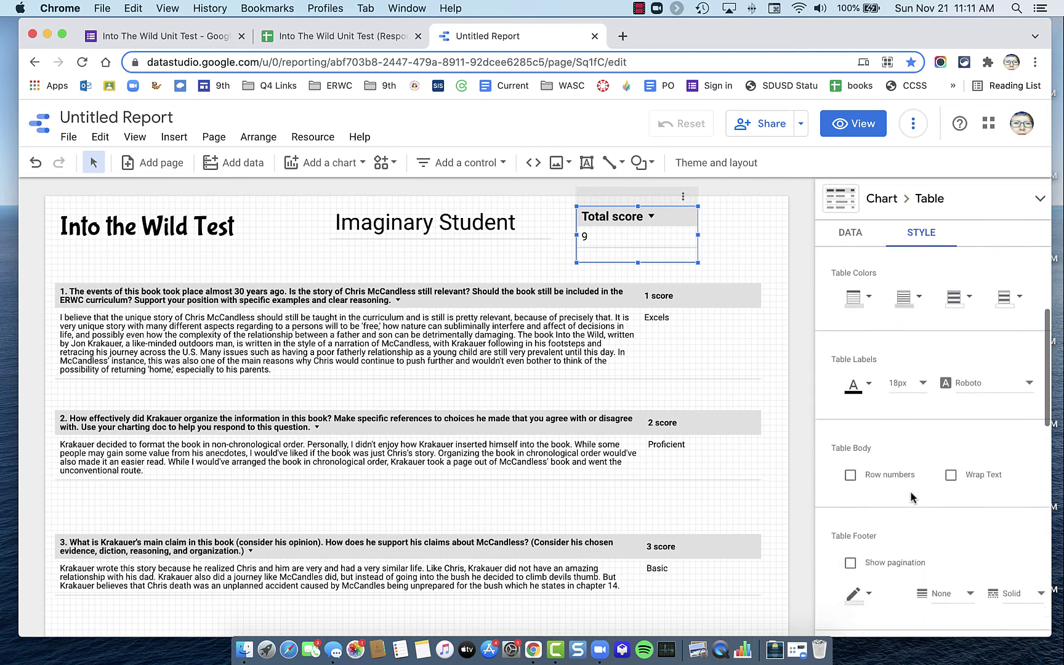
scroll(910, 491, down, 8)
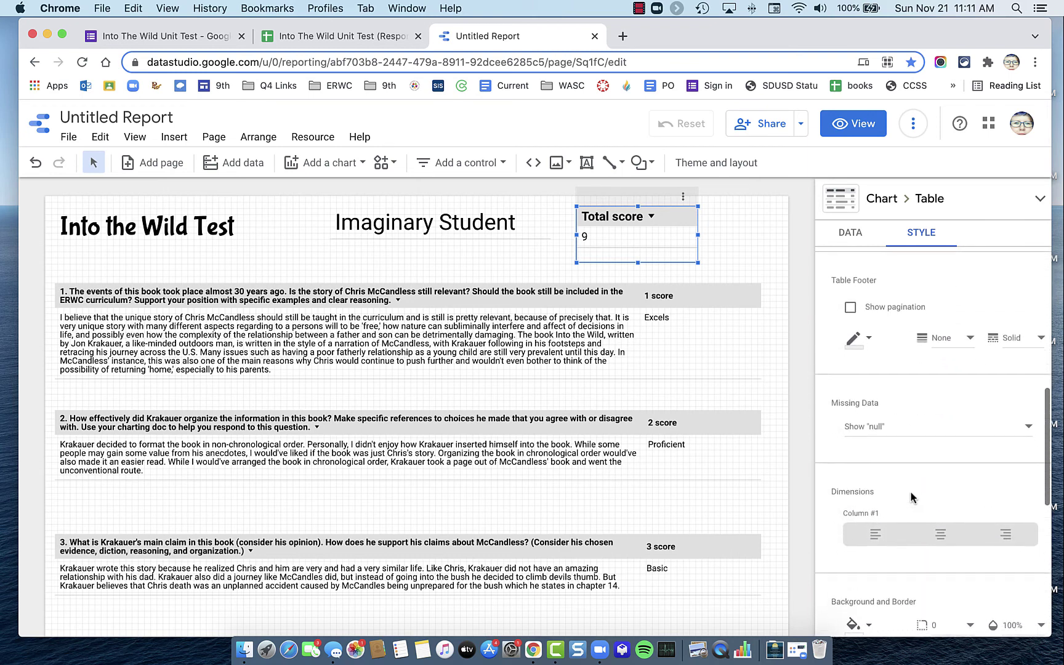
click(941, 535)
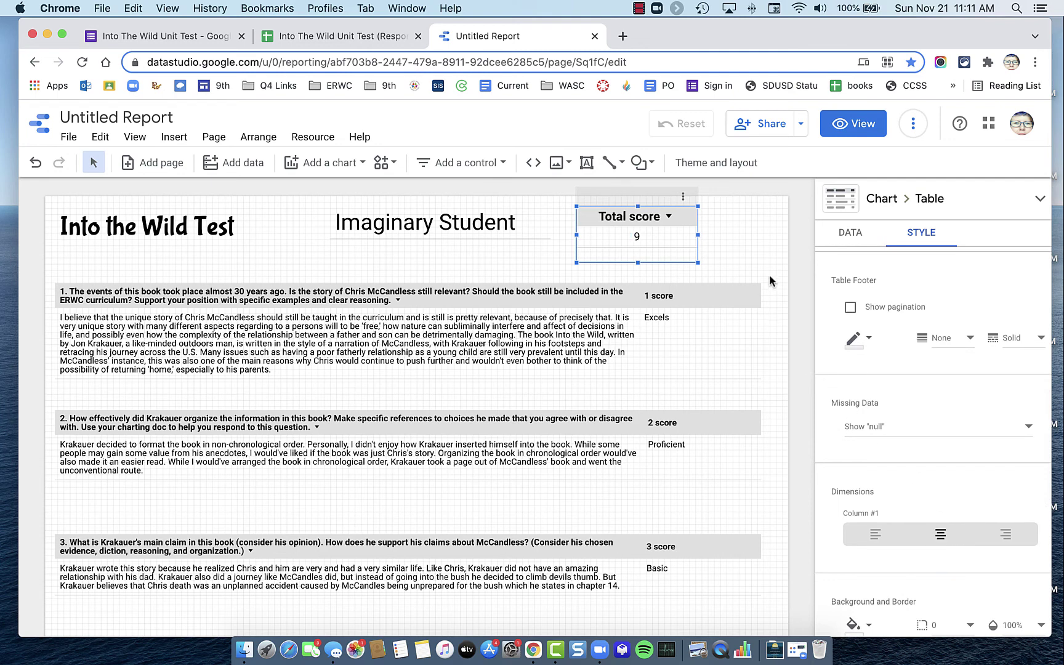
click(799, 261)
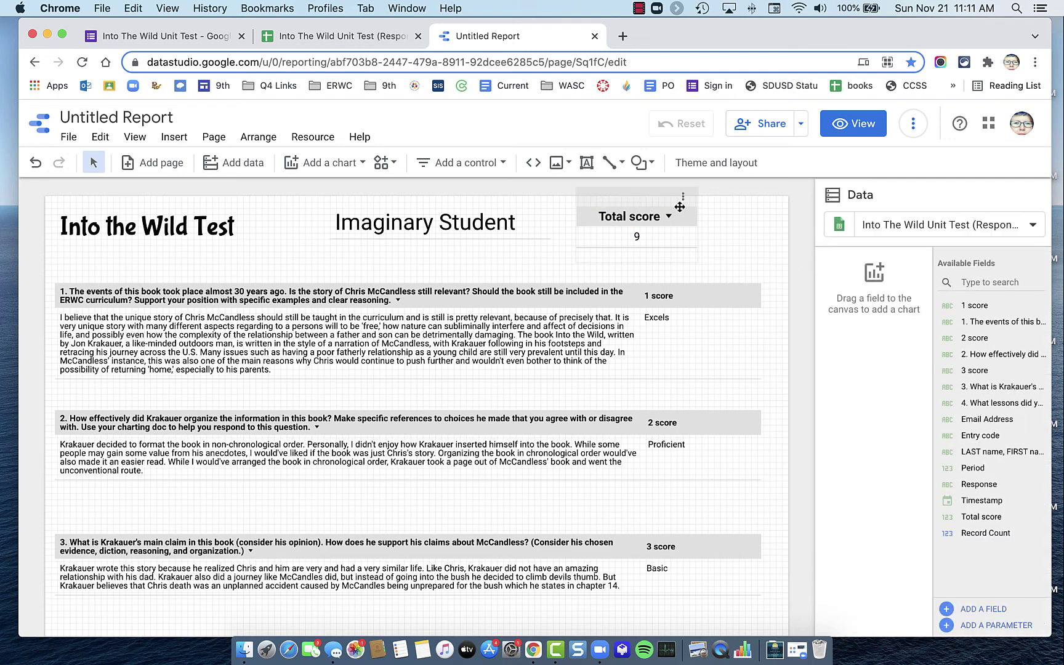
drag(635, 216, 699, 216)
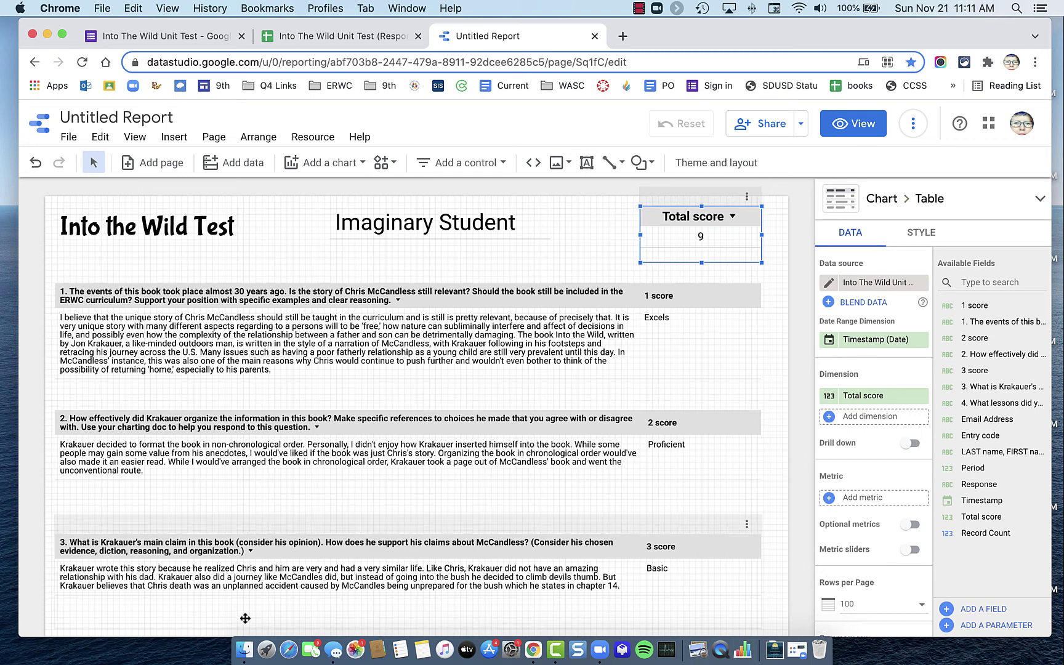
Give the question 1 table's body rows a light teal background
click(922, 233)
click(726, 297)
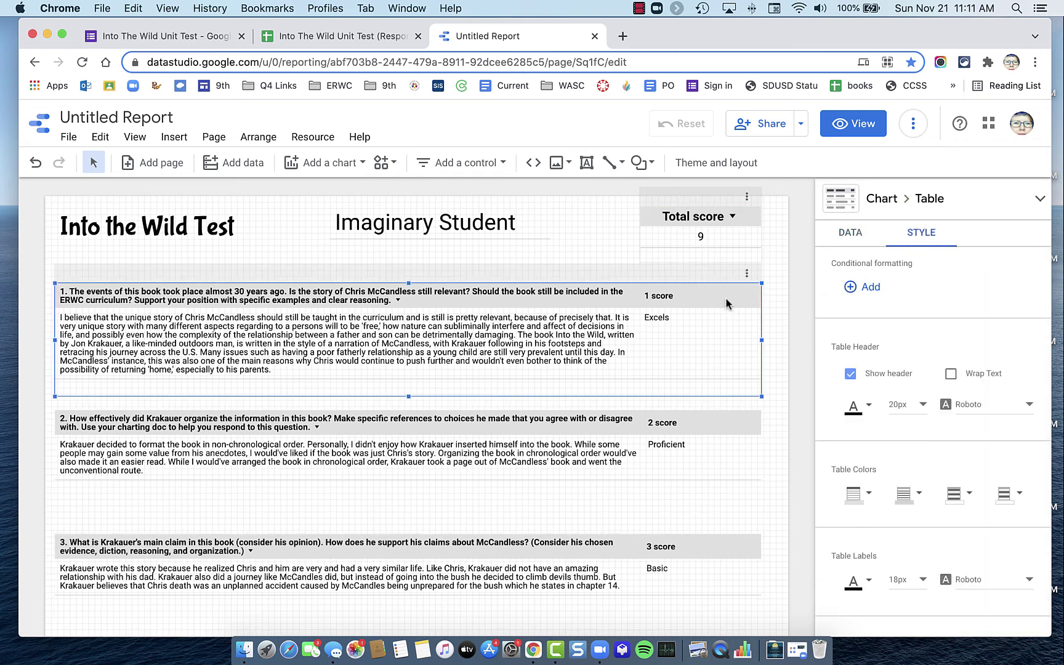
scroll(947, 441, down, 2)
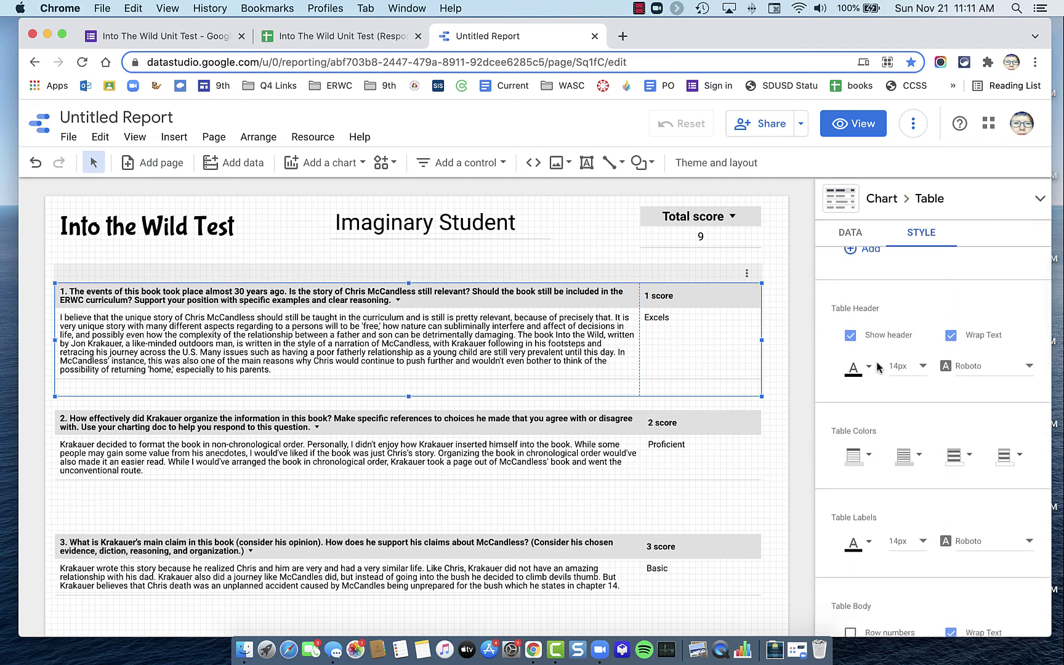
scroll(880, 459, down, 1)
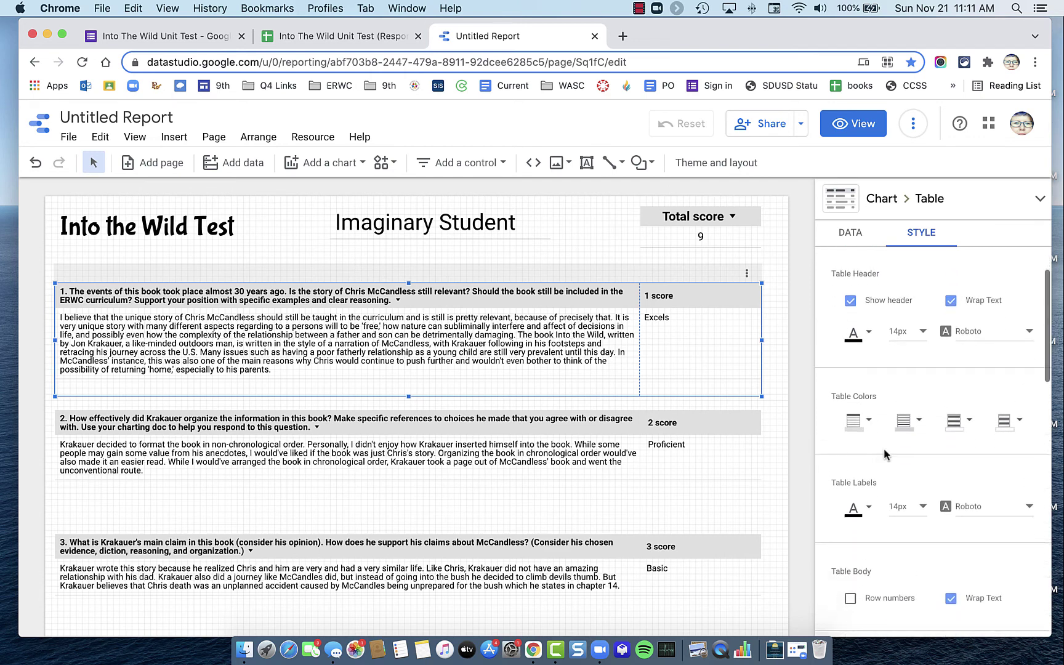
click(955, 422)
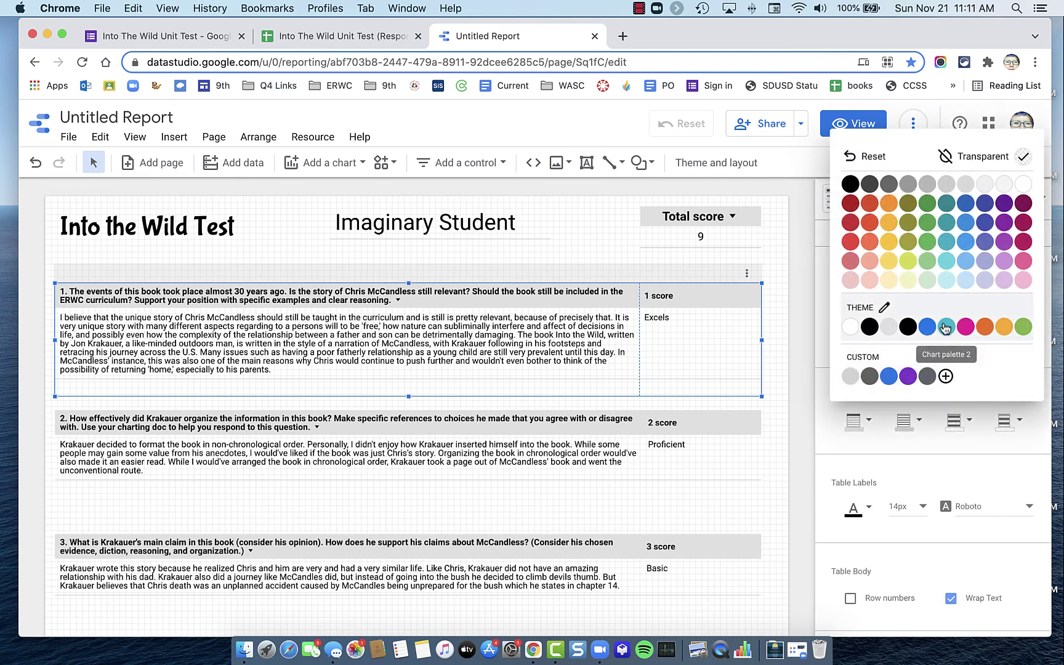
click(946, 208)
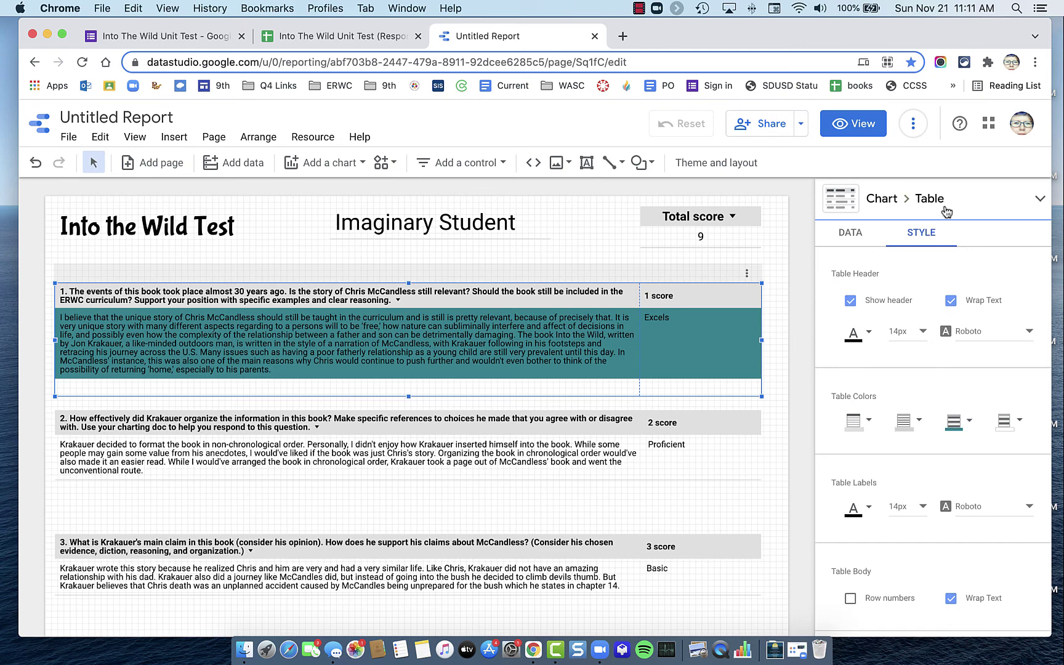
click(956, 425)
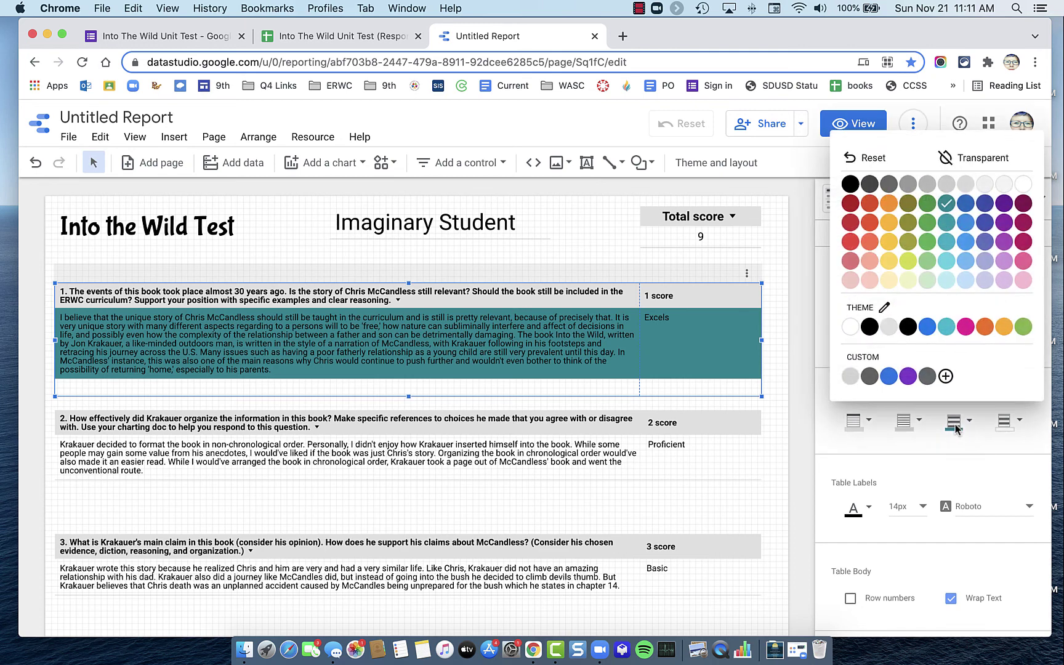
click(946, 280)
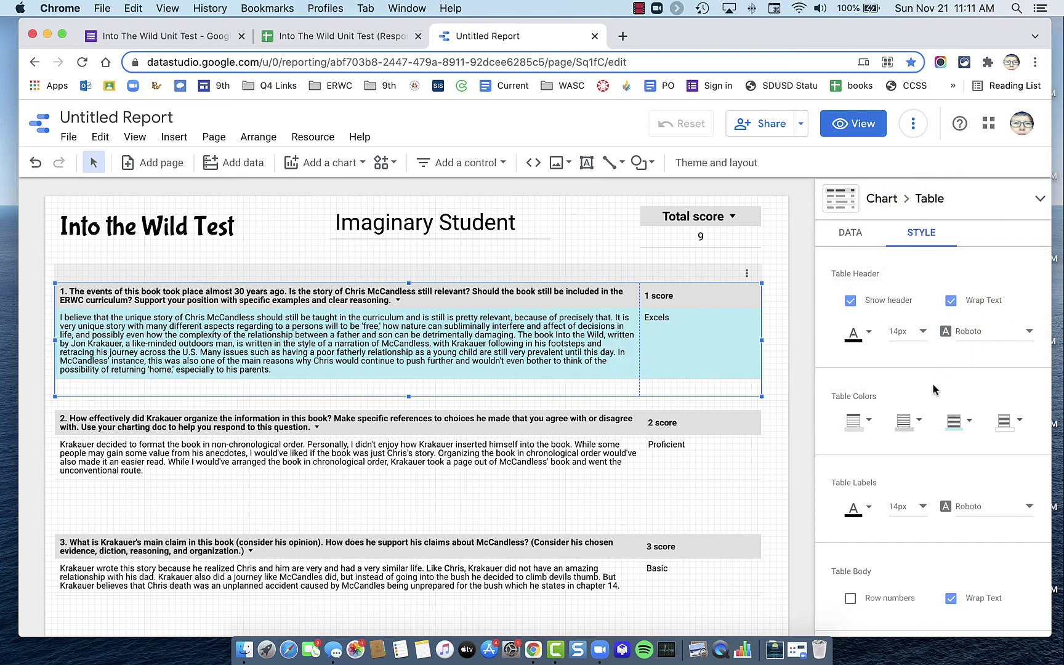
Set the question 1 table's header row background to dark teal
scroll(928, 424, up, 3)
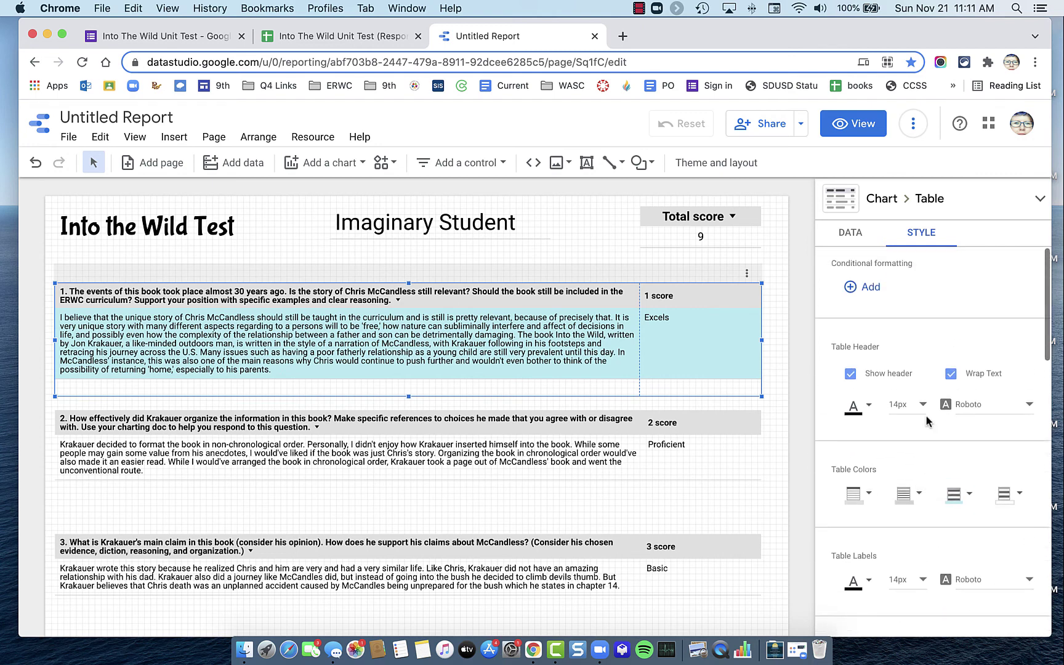
scroll(927, 422, down, 1)
click(855, 445)
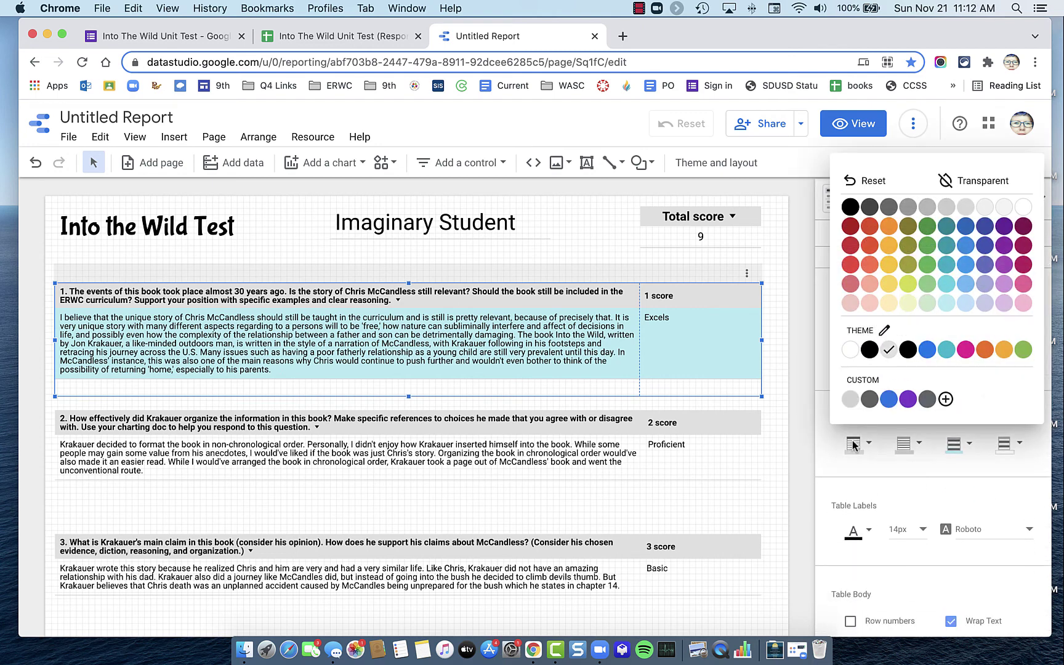
click(947, 227)
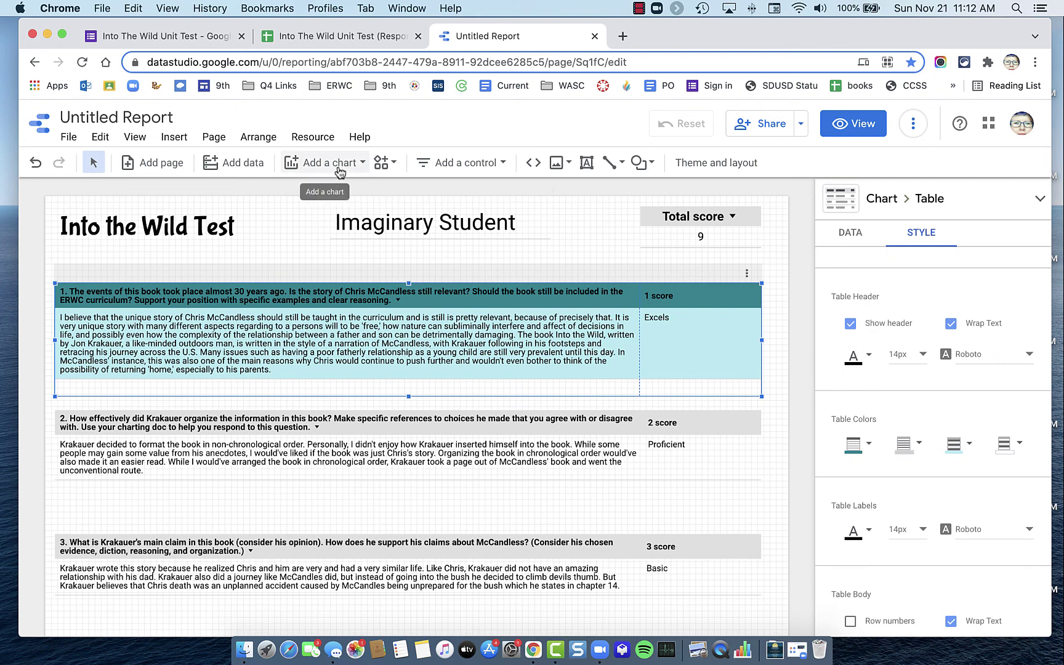
click(309, 167)
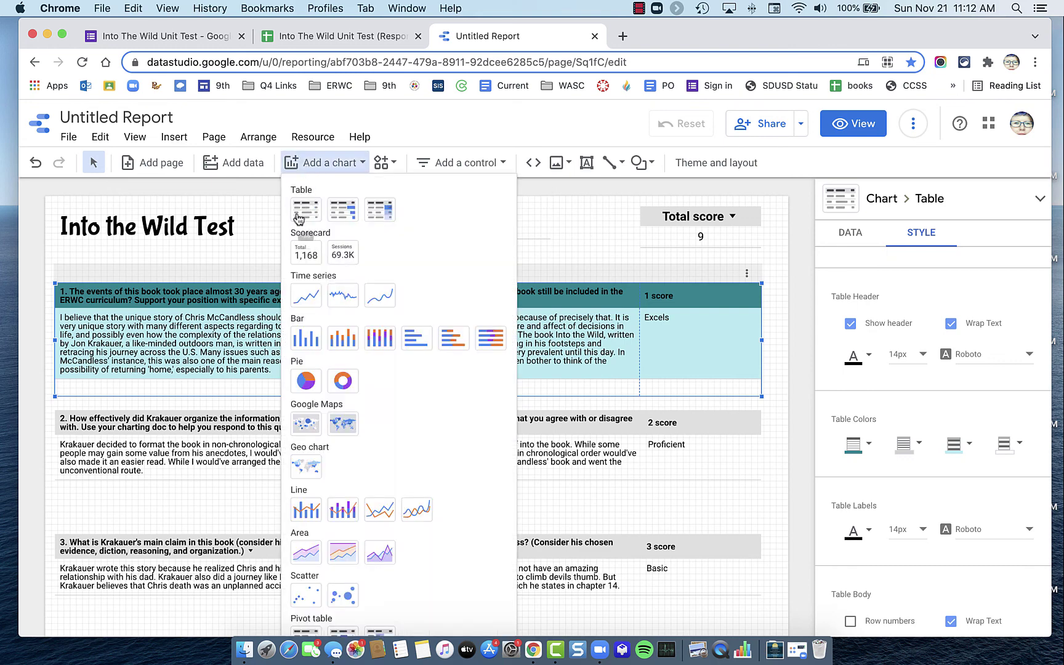
click(565, 213)
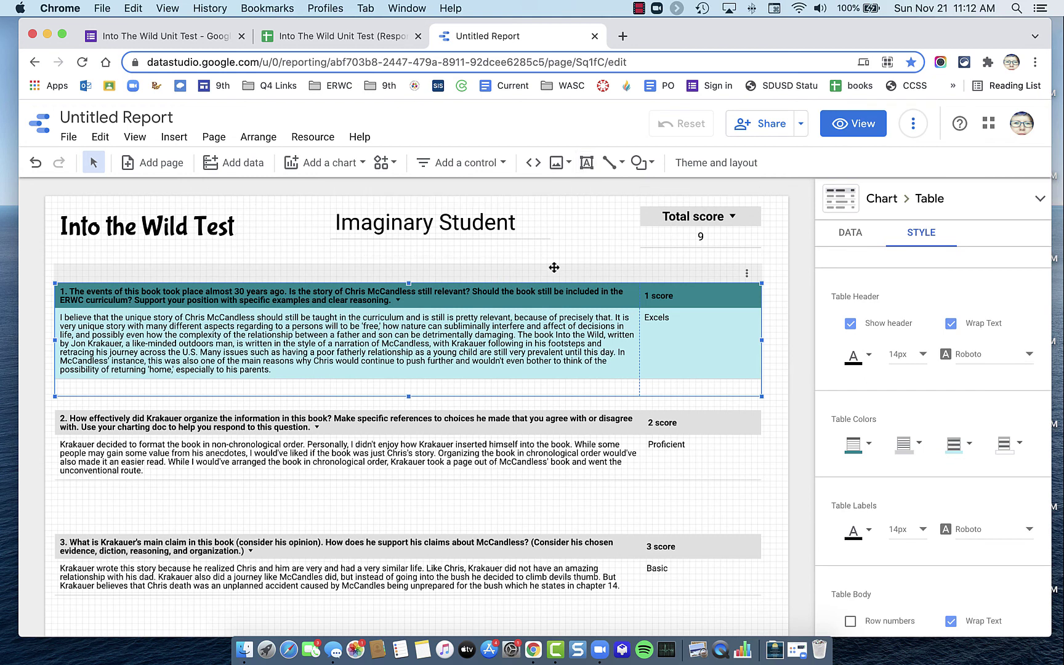
Switch the report to view mode and select its view URL in the address bar
click(858, 130)
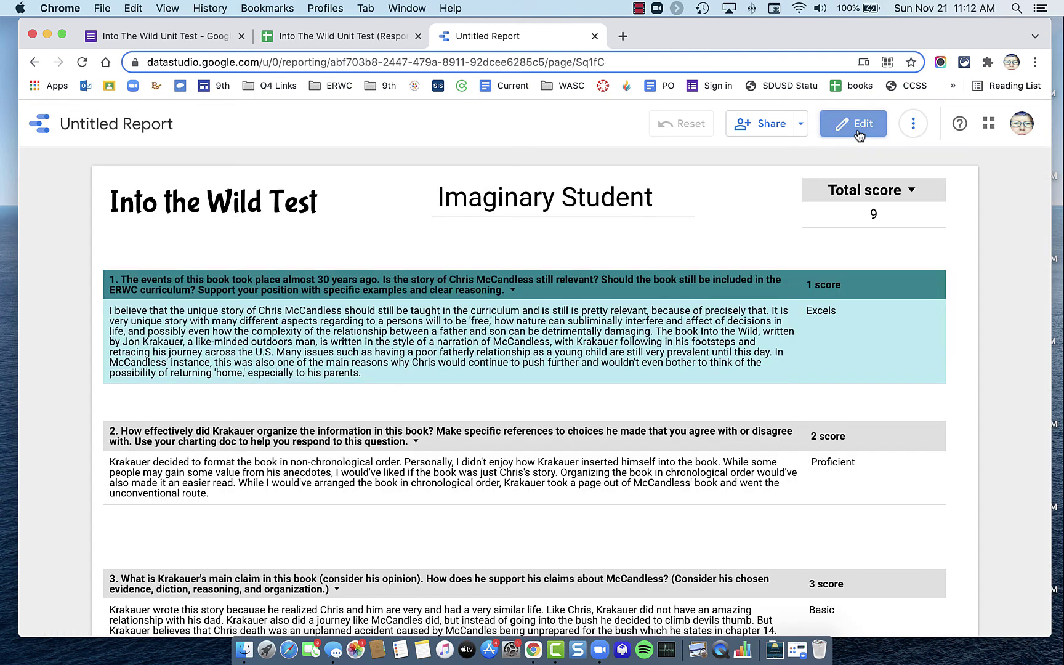
click(732, 63)
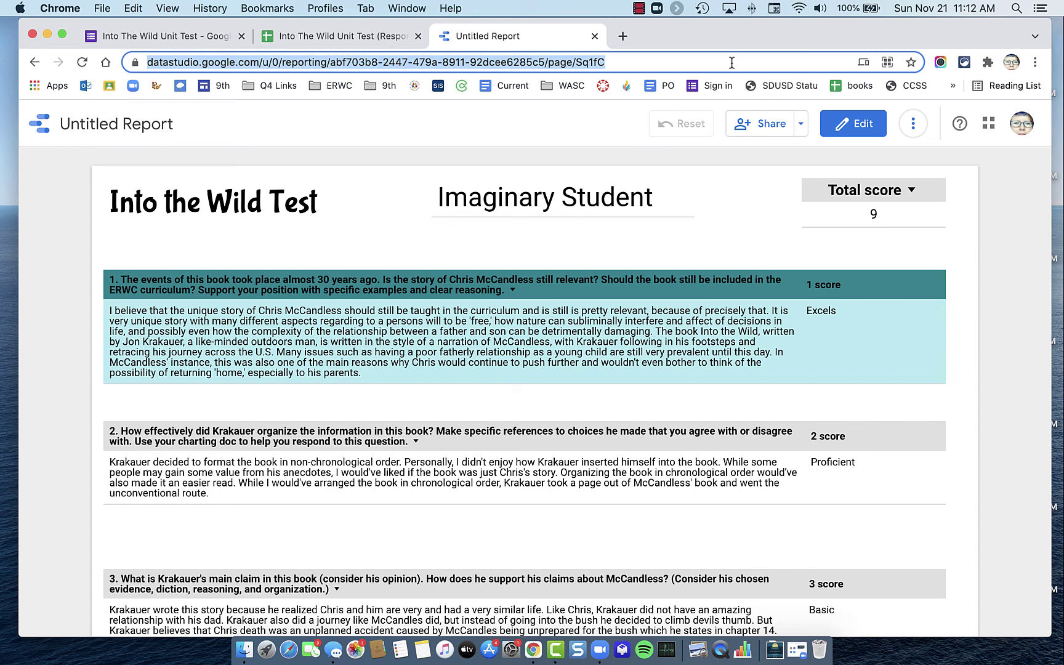
Return the report to edit mode and scroll to review the page
click(852, 123)
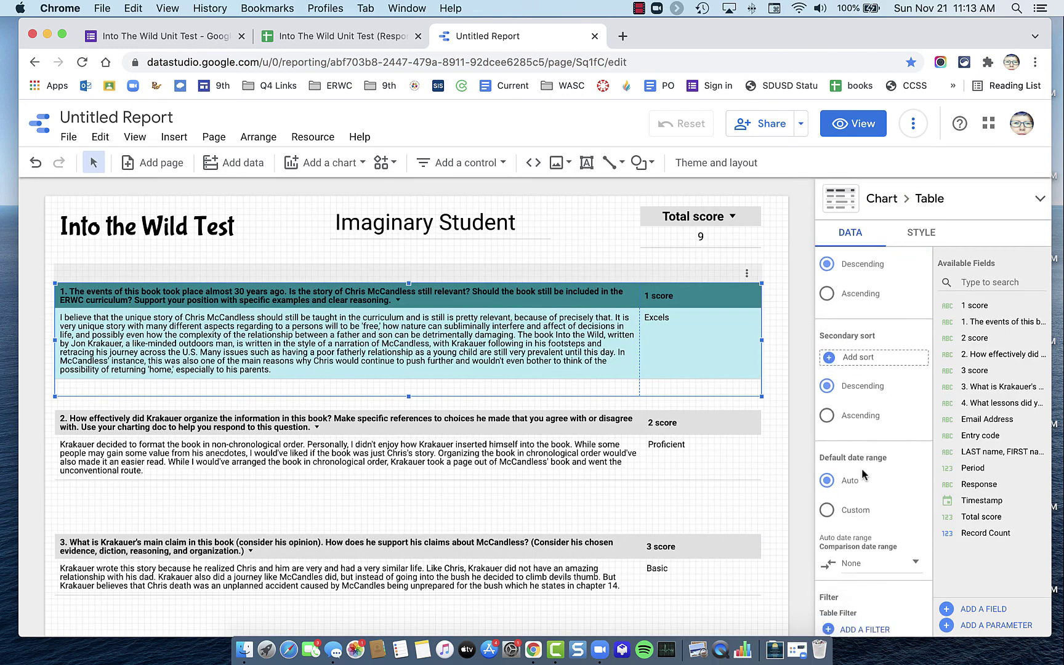
scroll(861, 468, up, 10)
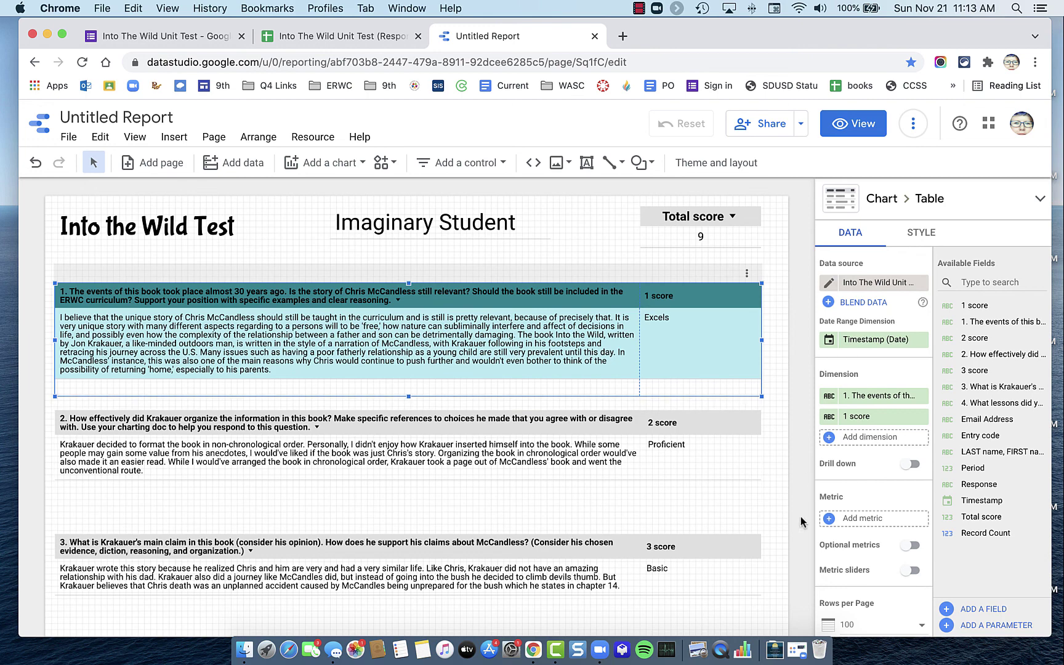
scroll(800, 520, down, 5)
scroll(800, 520, up, 5)
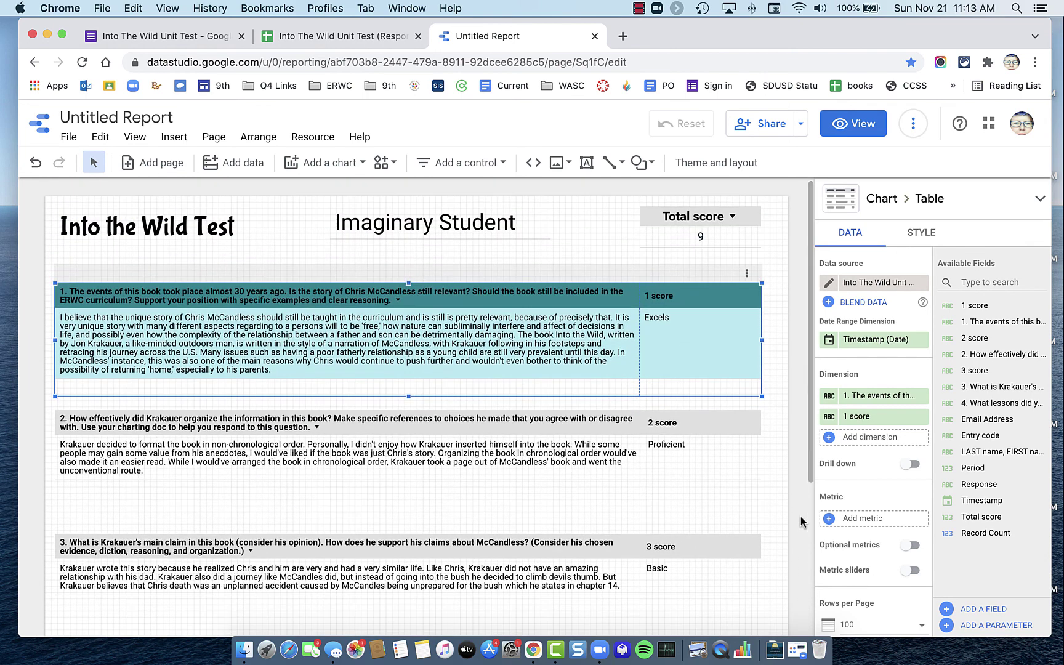